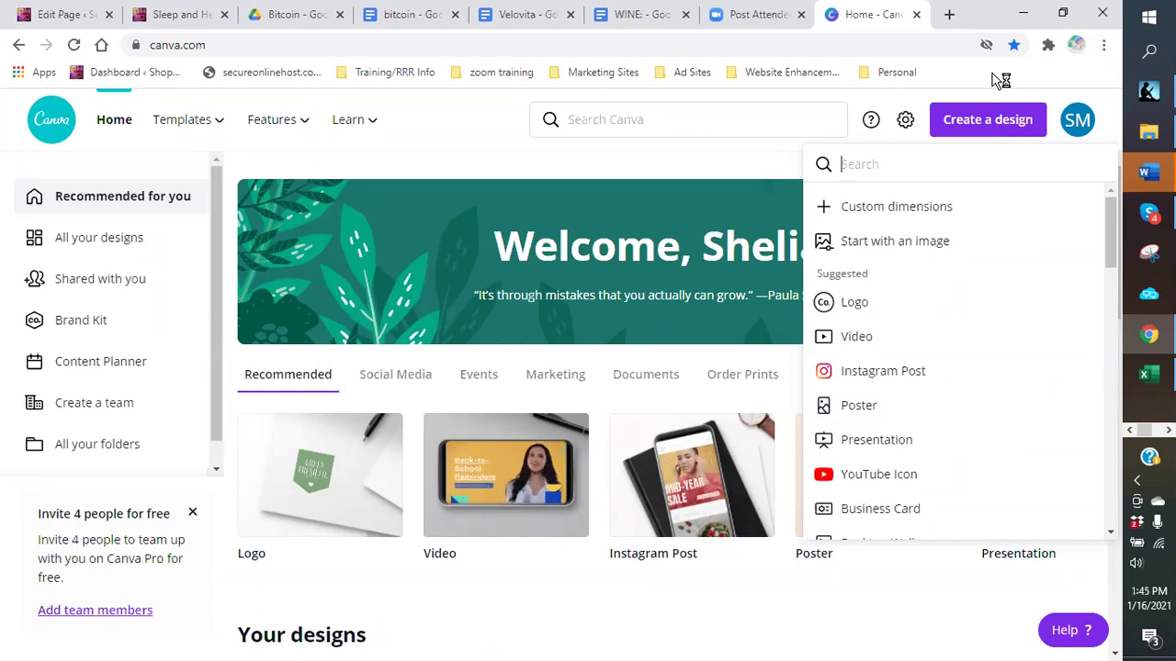
- Open the bookmarked Free Broken Link Checker site in a new browser tab and copy its web address
click(170, 20)
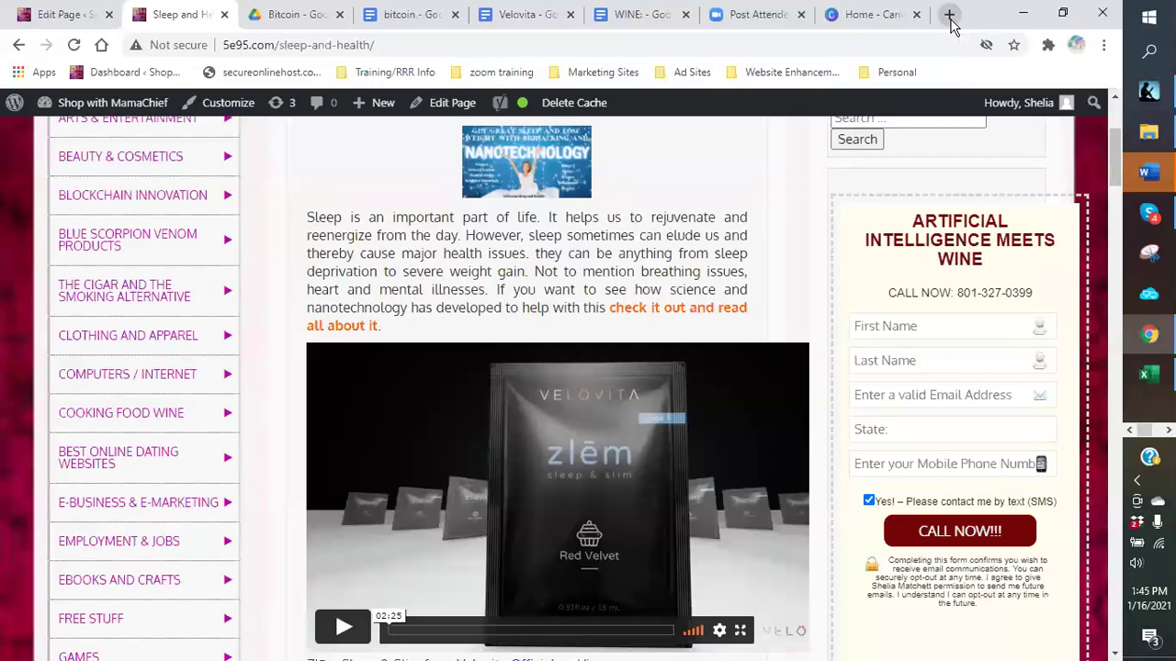
click(950, 17)
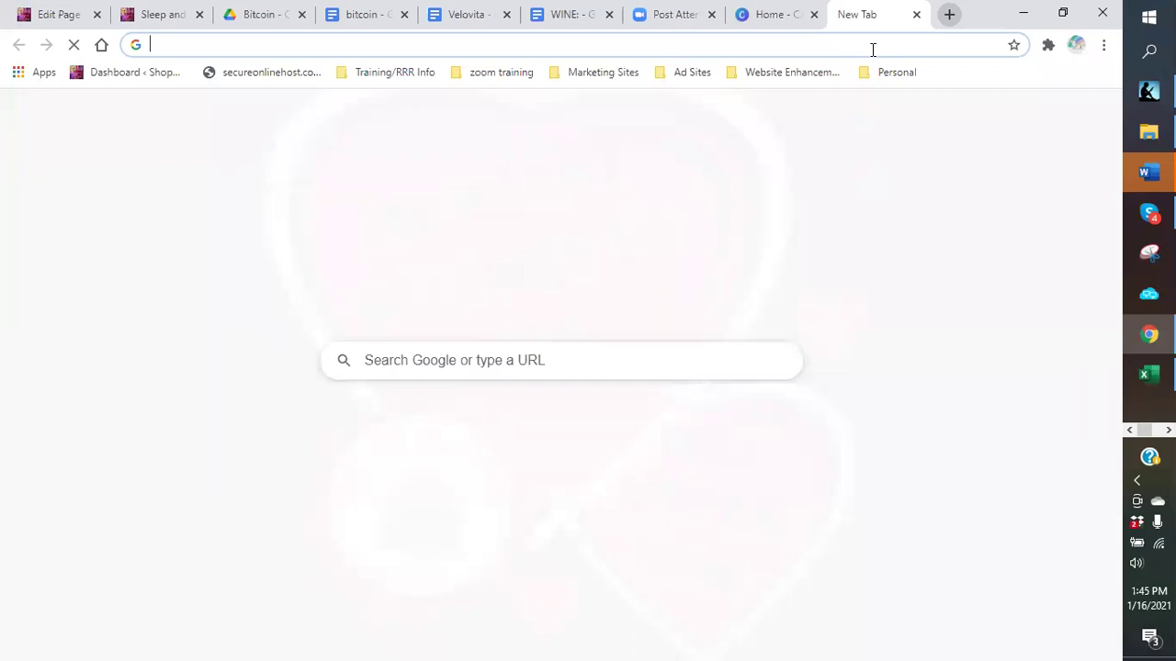
click(787, 72)
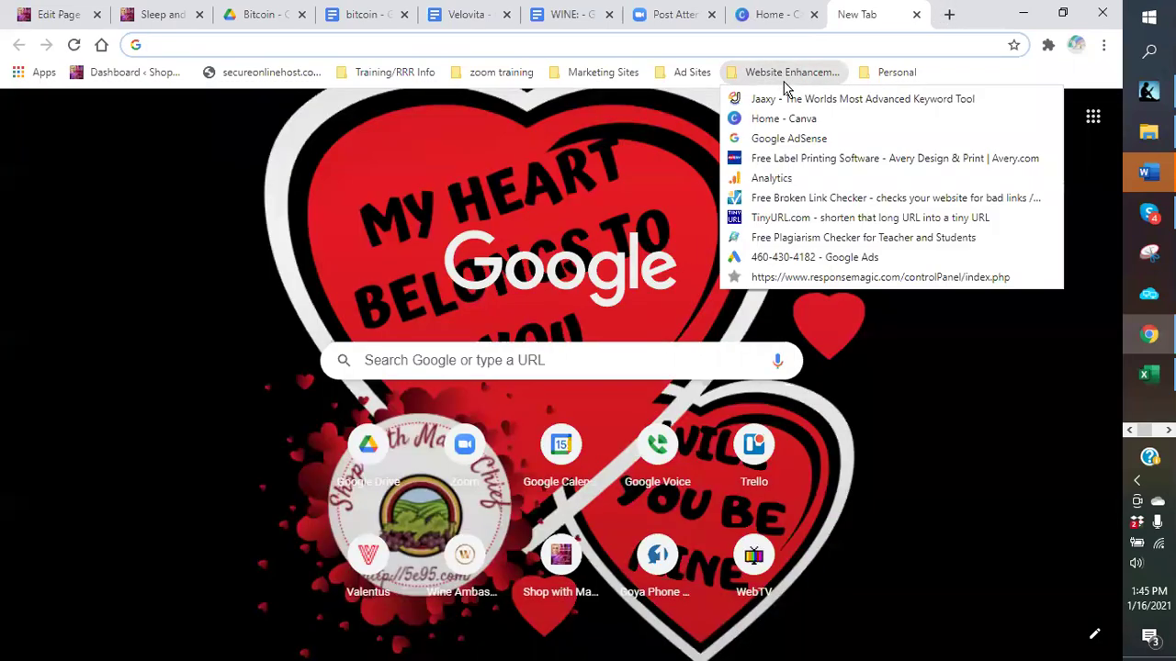
click(808, 197)
drag(397, 46, 154, 55)
right_click(153, 55)
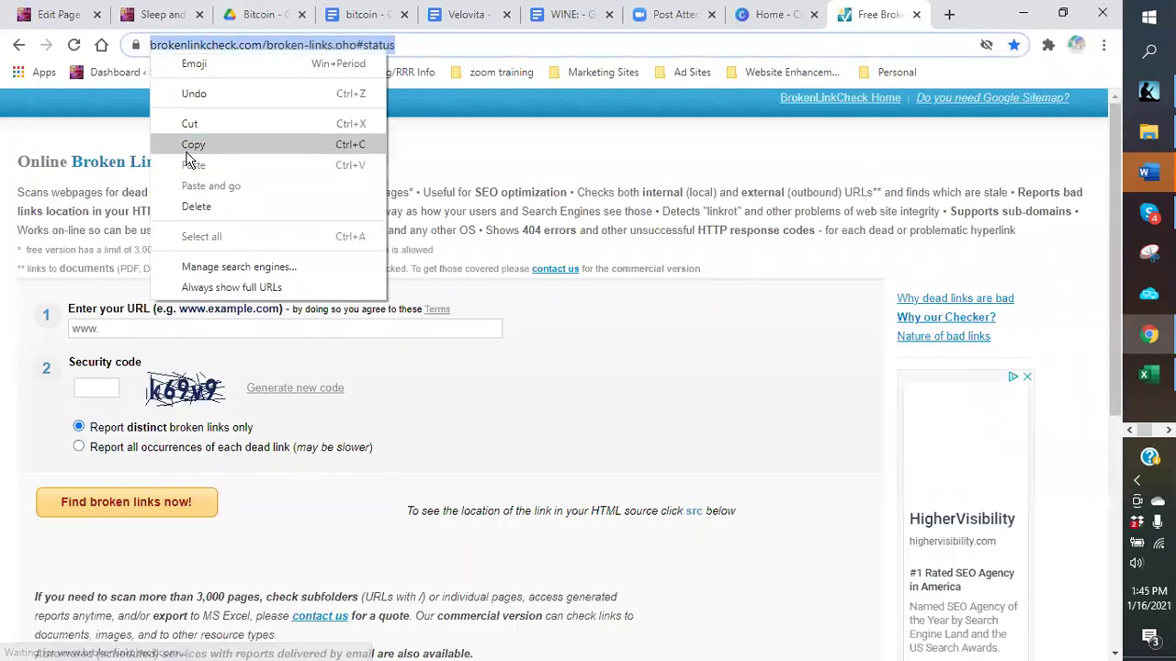
click(188, 147)
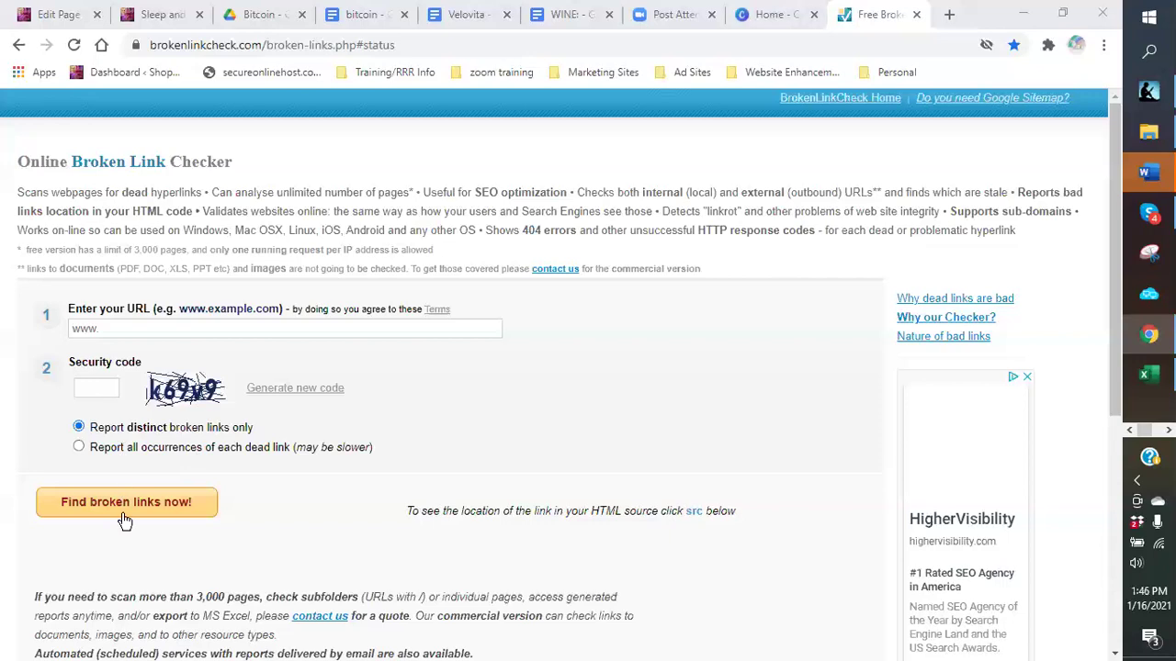
- Enter 5e95.com as the site to check, fill in the displayed security code and start the broken-link scan
click(96, 387)
click(111, 330)
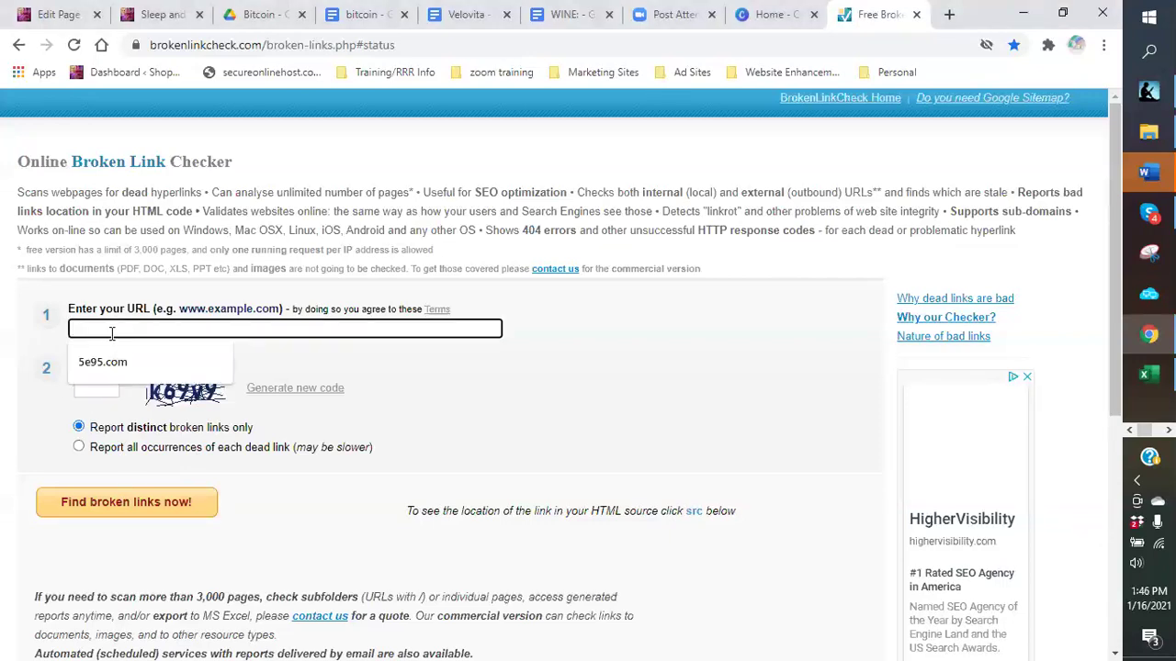
click(102, 362)
click(99, 389)
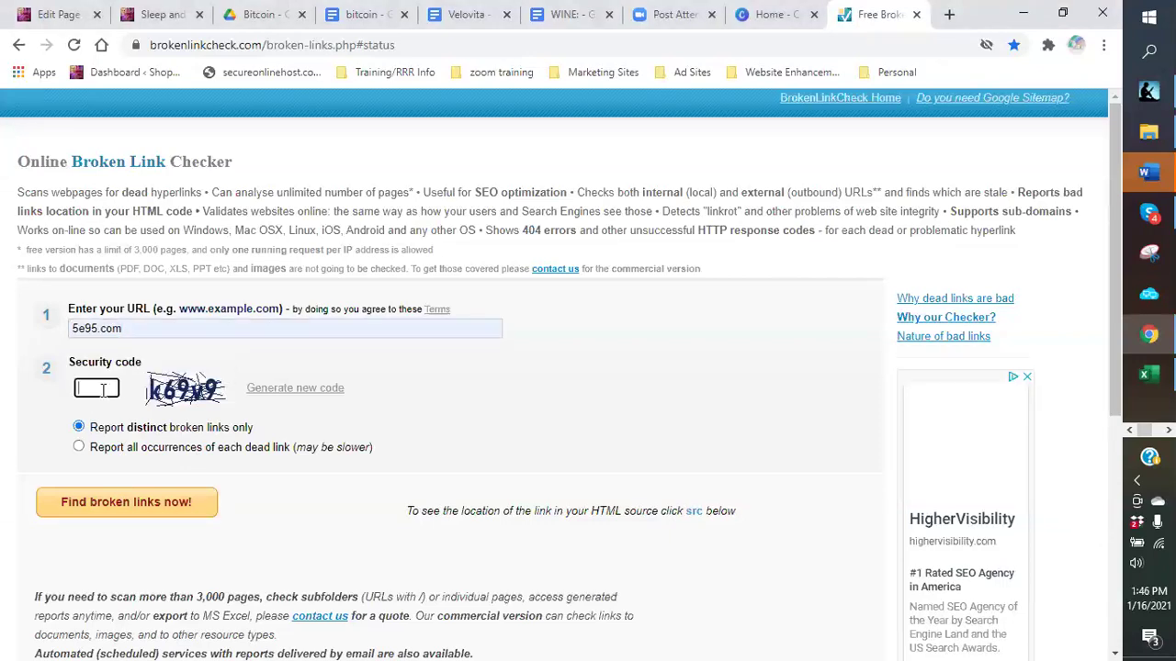
text(k69v9)
click(148, 511)
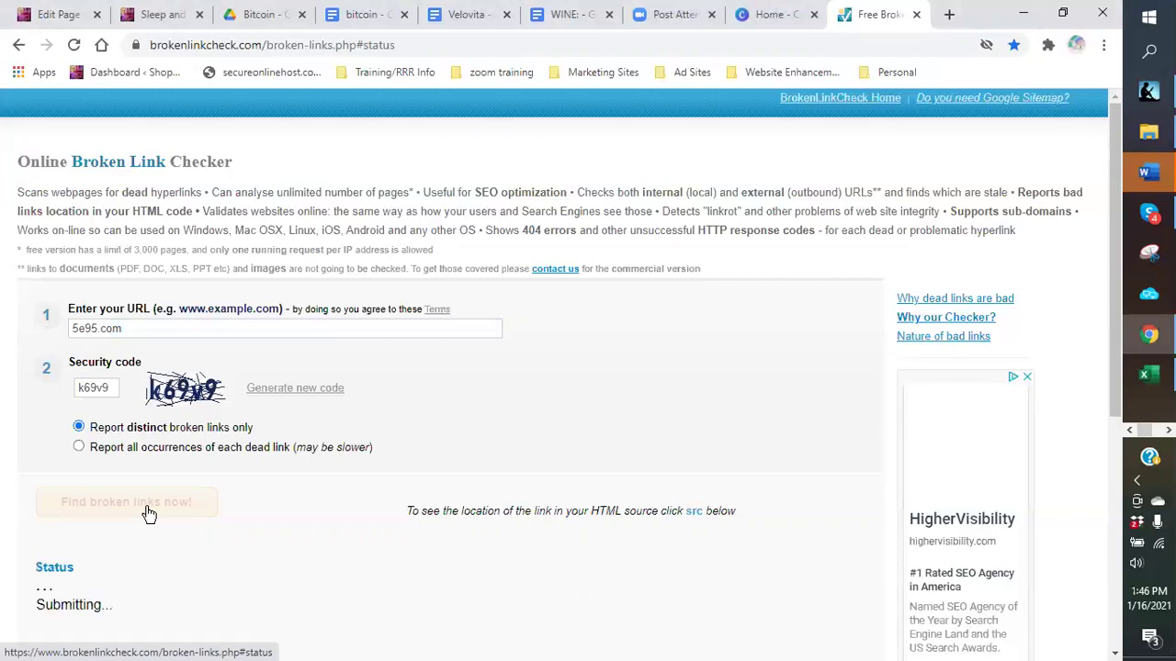
scroll(384, 456, down, 2)
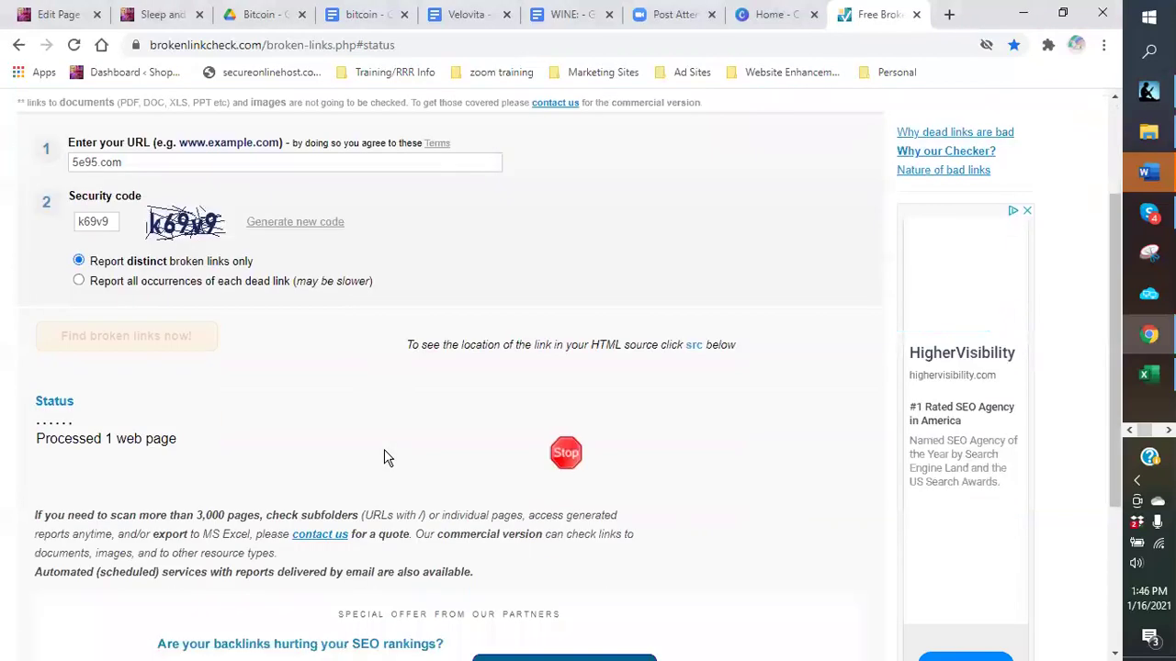
scroll(384, 456, down, 1)
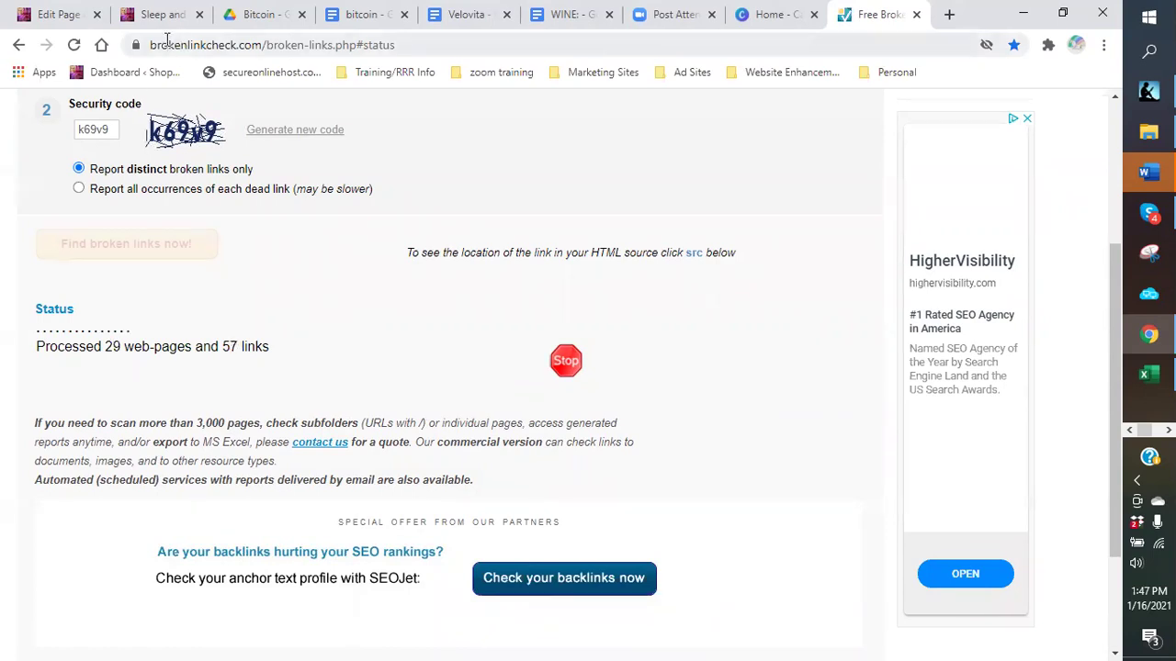
- Return to the Sleep and Health page and examine the text, images and links from its title through "Why Sleep Is Important"
click(161, 16)
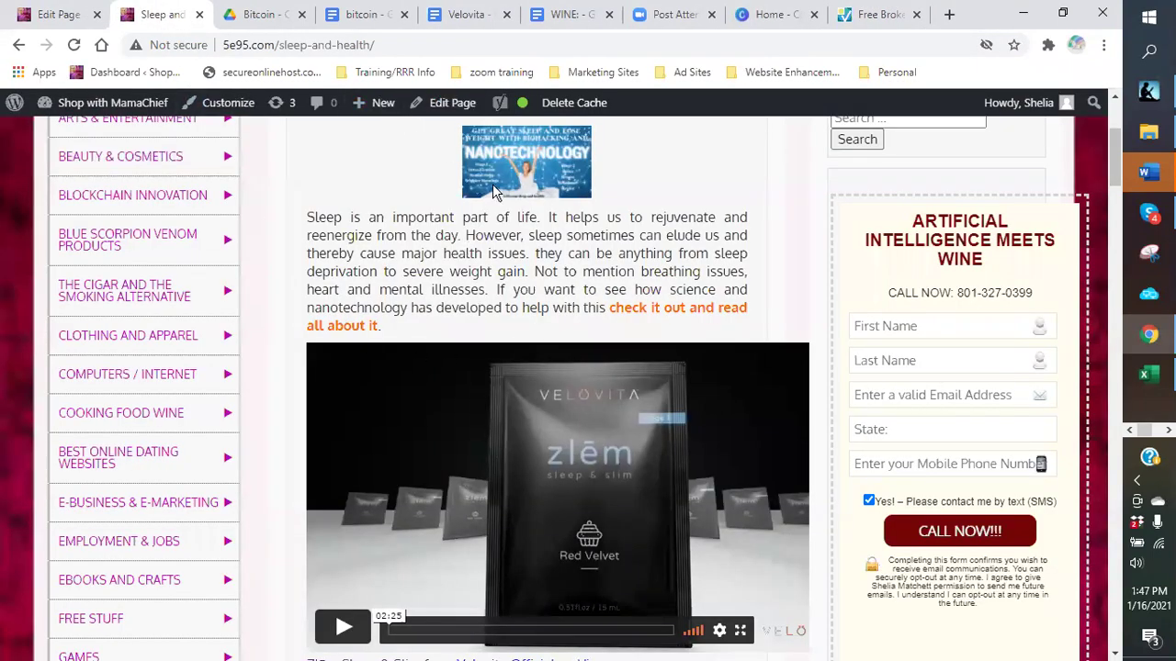
scroll(643, 262, up, 3)
scroll(643, 264, down, 2)
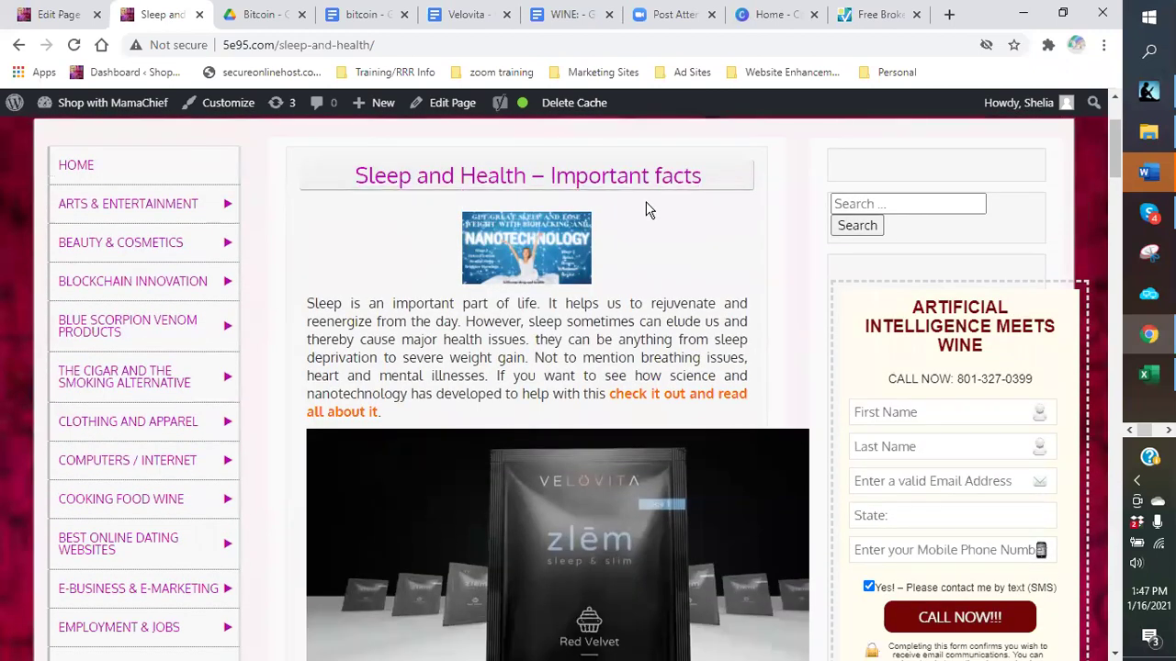
scroll(645, 209, down, 7)
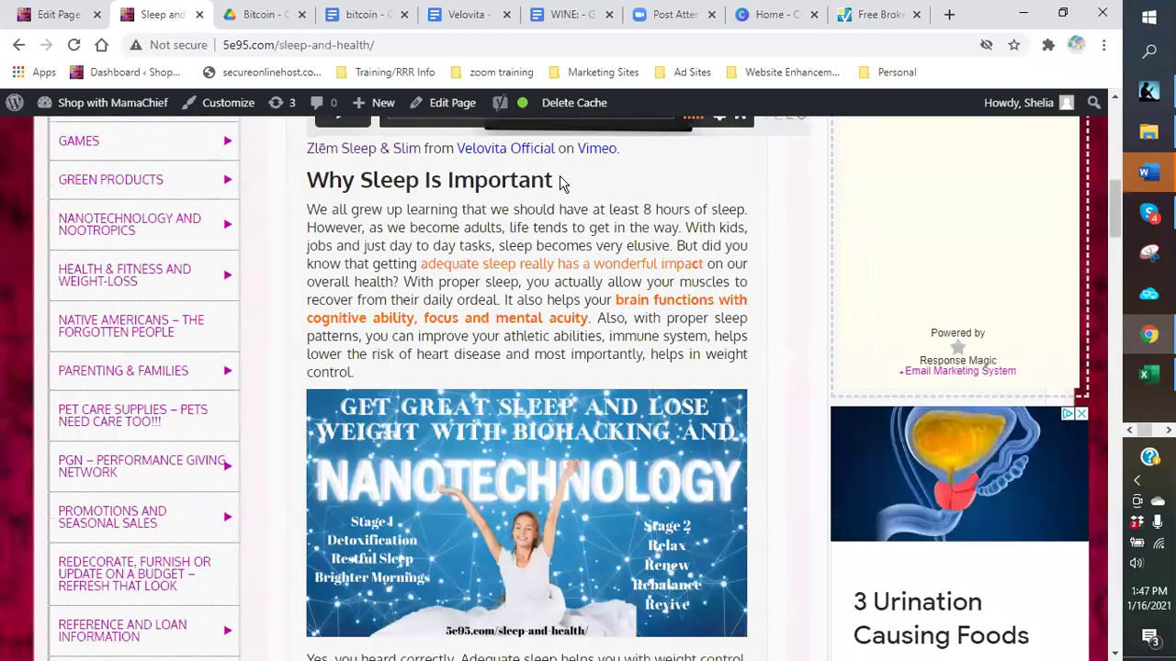
scroll(558, 185, down, 1)
scroll(491, 204, up, 1)
scroll(499, 273, down, 1)
scroll(499, 273, down, 6)
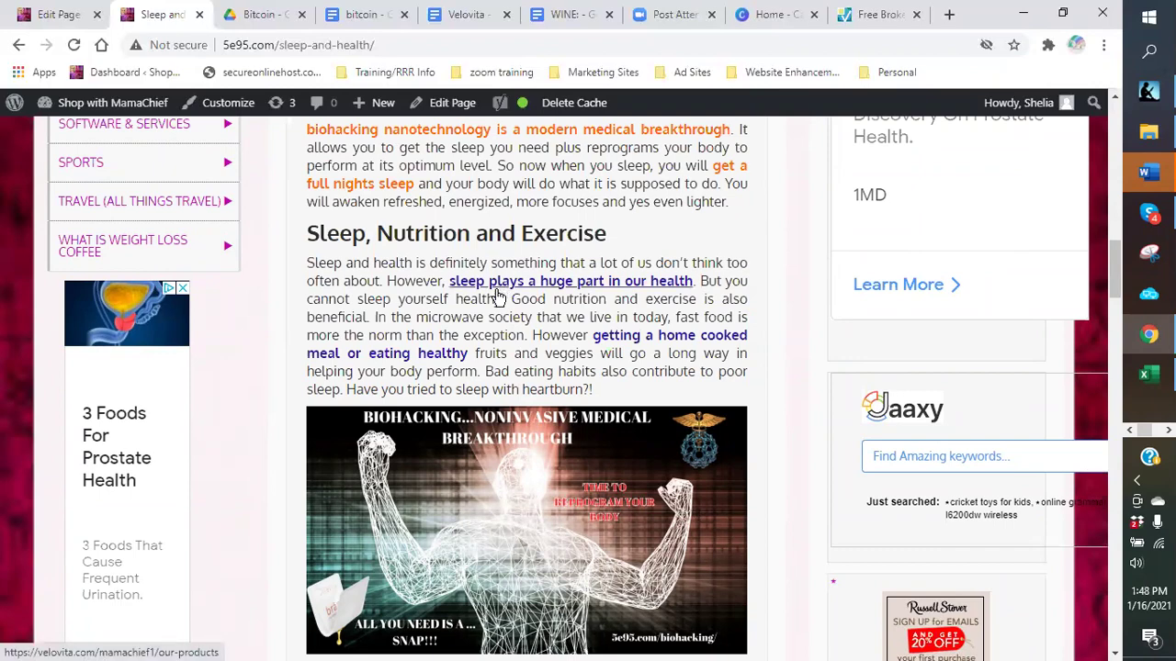
- Examine the linked phrases and images from "Sleep, Nutrition and Exercise" to "Develop A Good Sleep Cycle"
scroll(497, 297, down, 4)
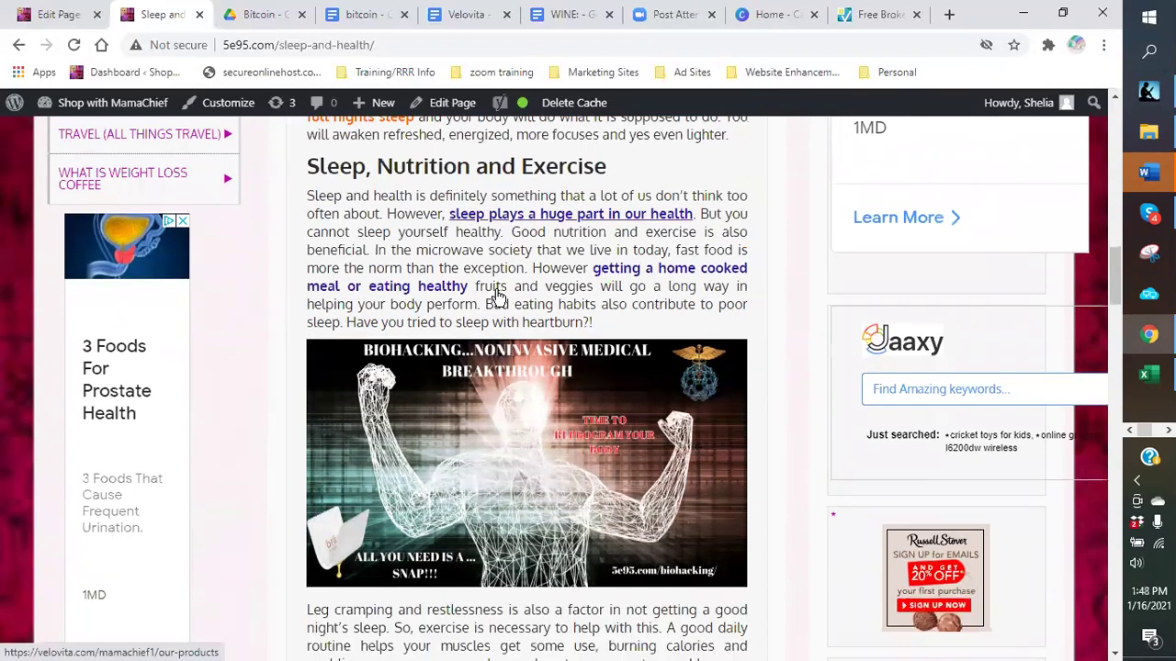
scroll(538, 479, down, 2)
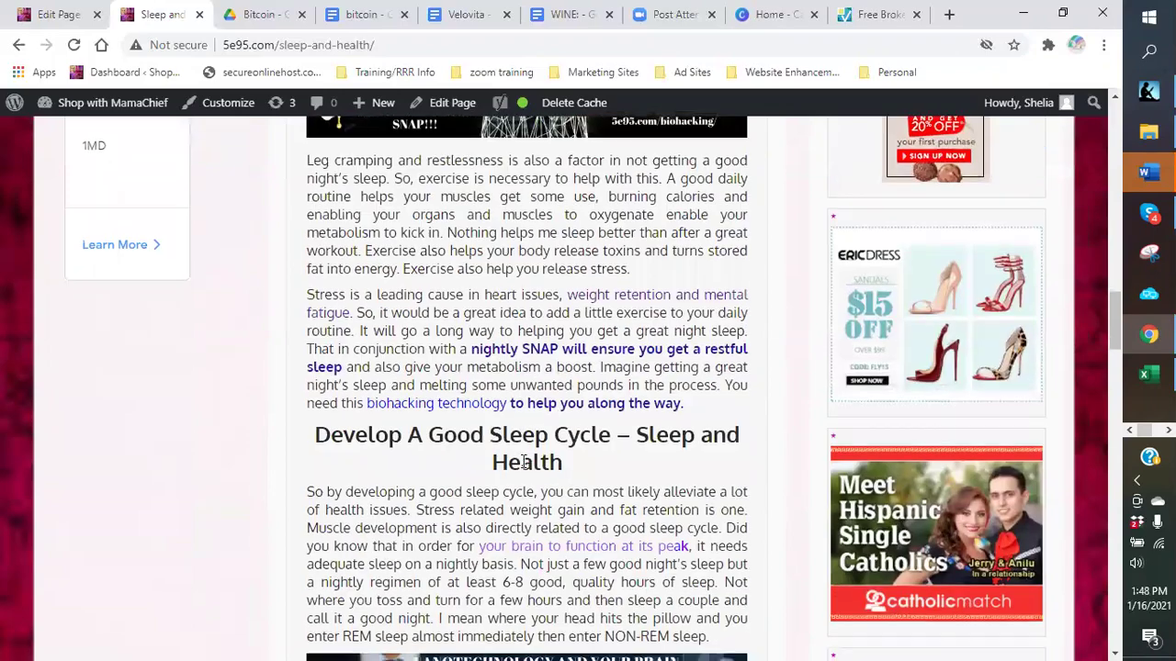
scroll(412, 202, up, 4)
scroll(412, 201, up, 1)
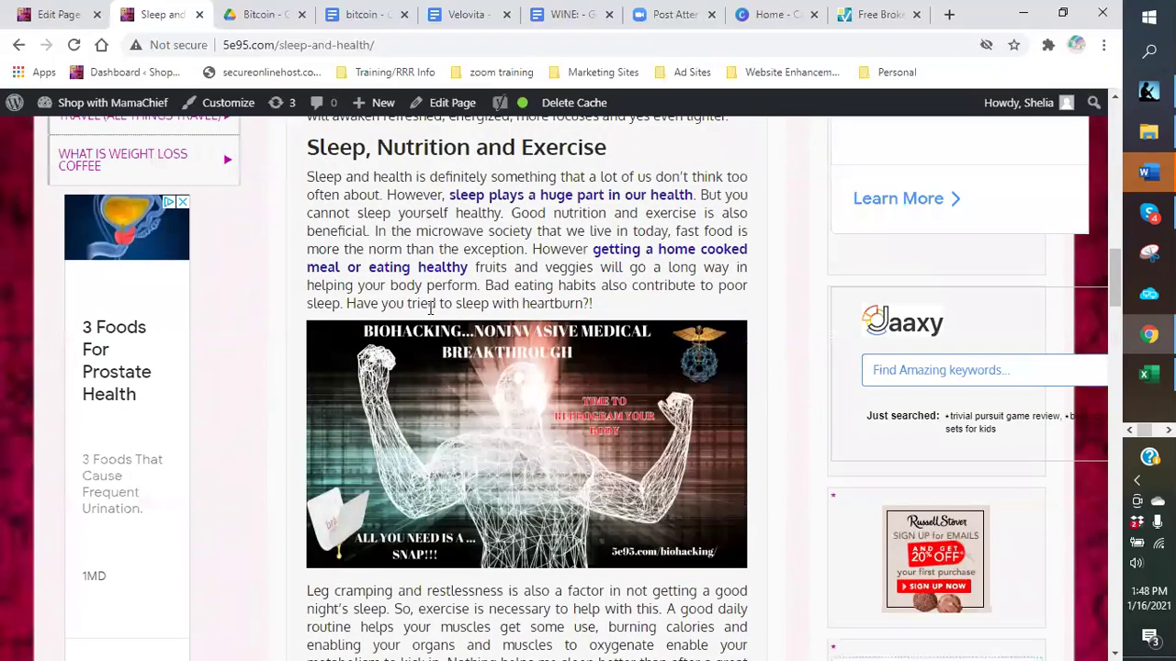
scroll(431, 304, down, 3)
scroll(486, 425, down, 3)
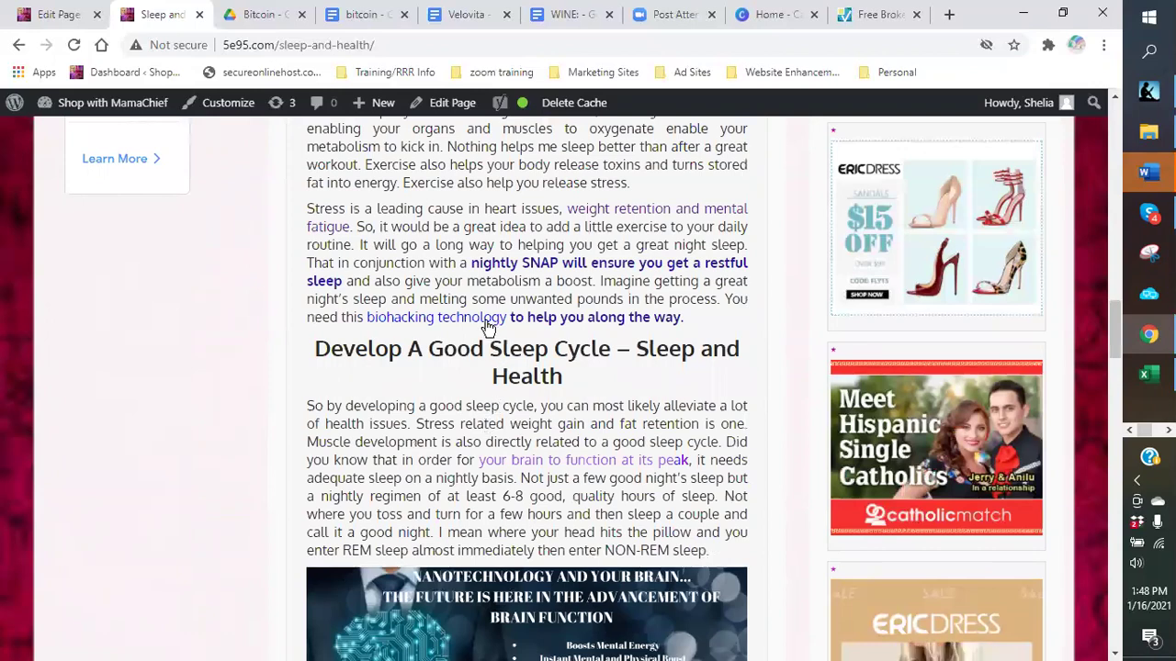
scroll(486, 326, down, 1)
scroll(487, 326, down, 1)
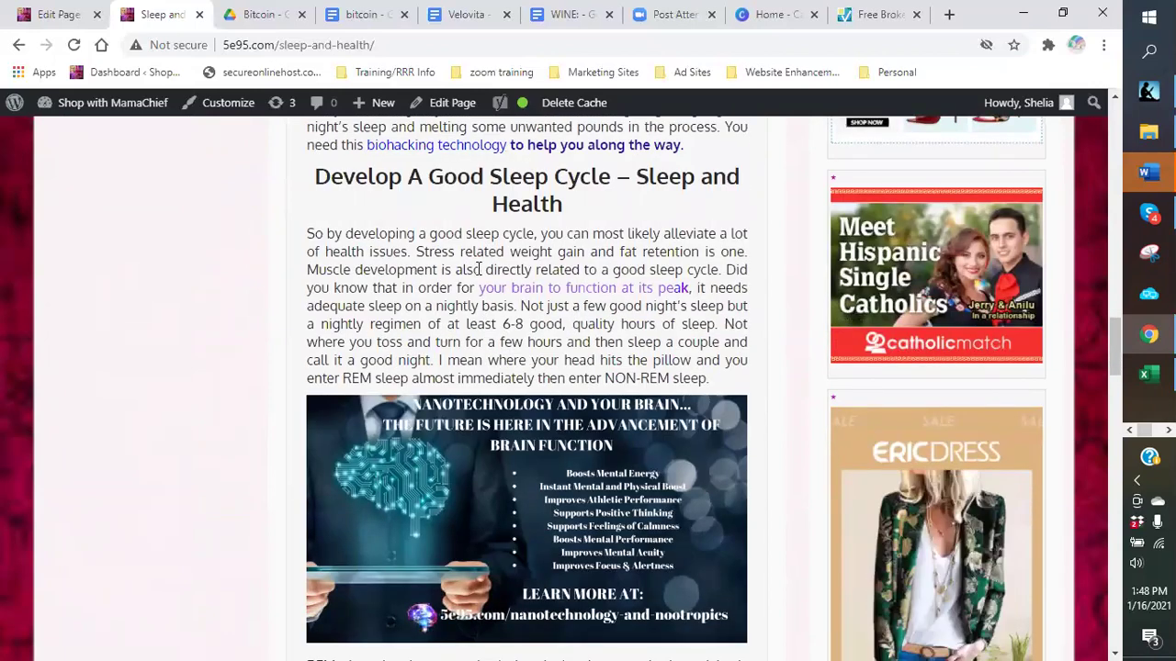
- Review the "Sleep and Weight Loss" section, the two-stage lists and the conclusion down to the end of the post
scroll(542, 317, down, 5)
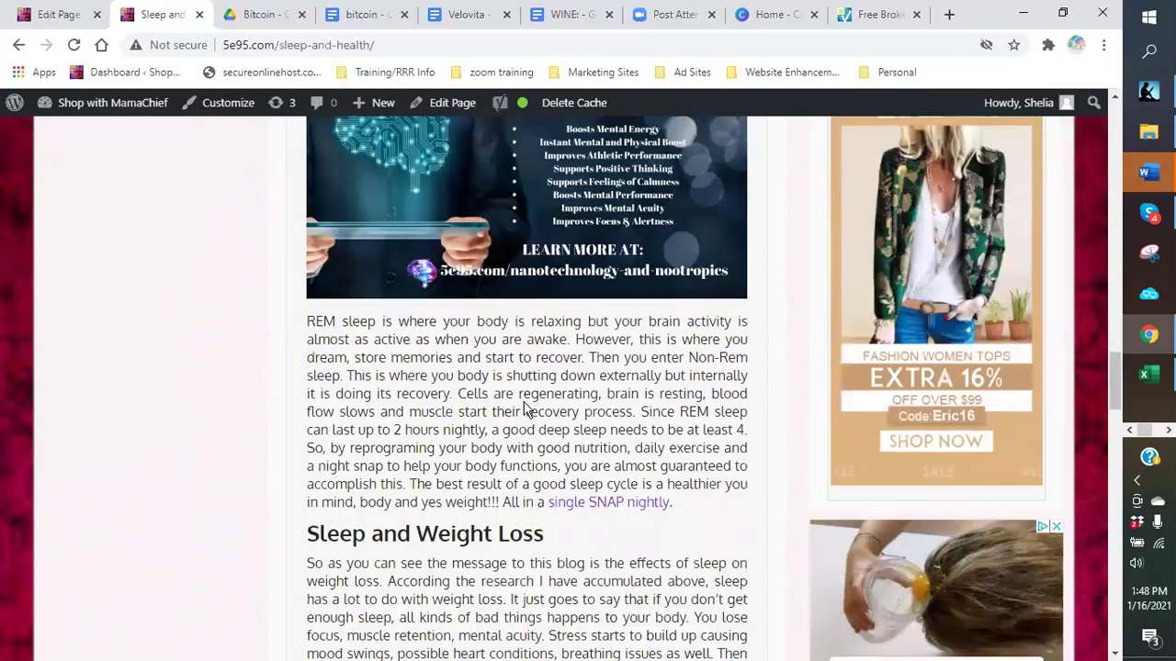
scroll(480, 341, down, 3)
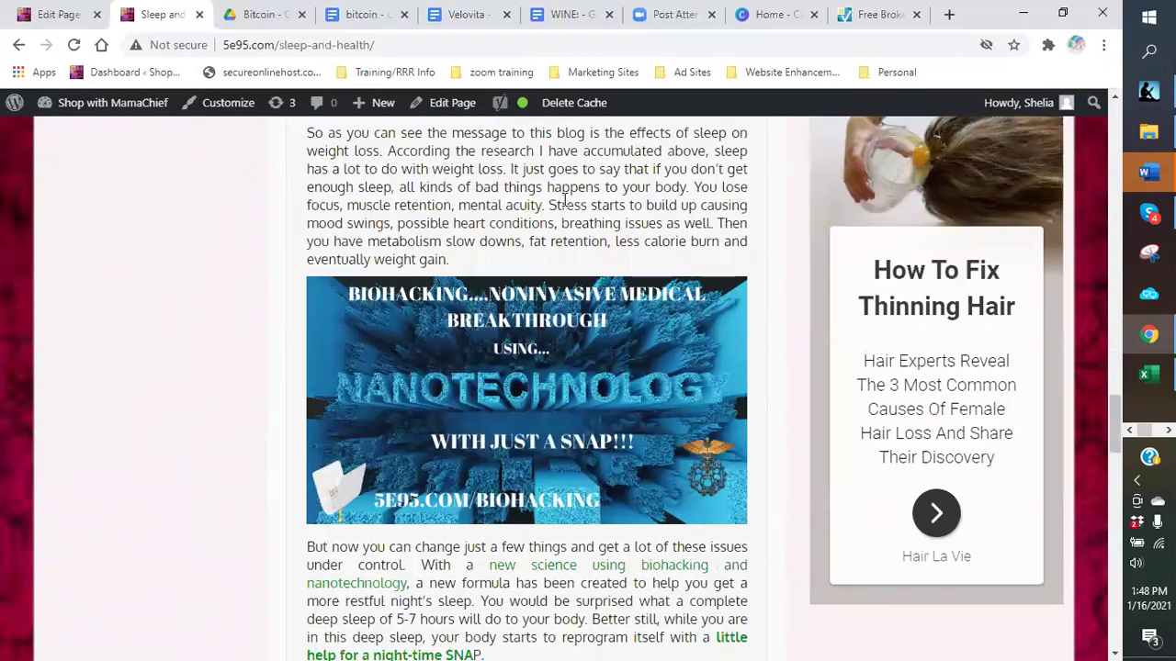
scroll(479, 410, down, 1)
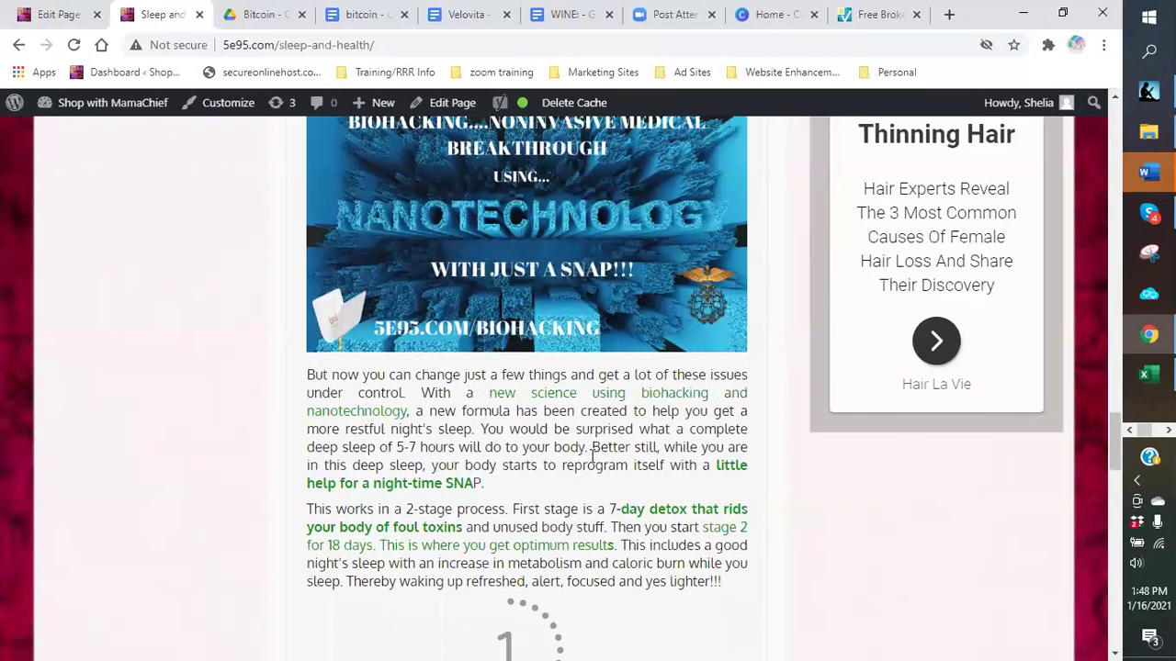
scroll(547, 444, down, 2)
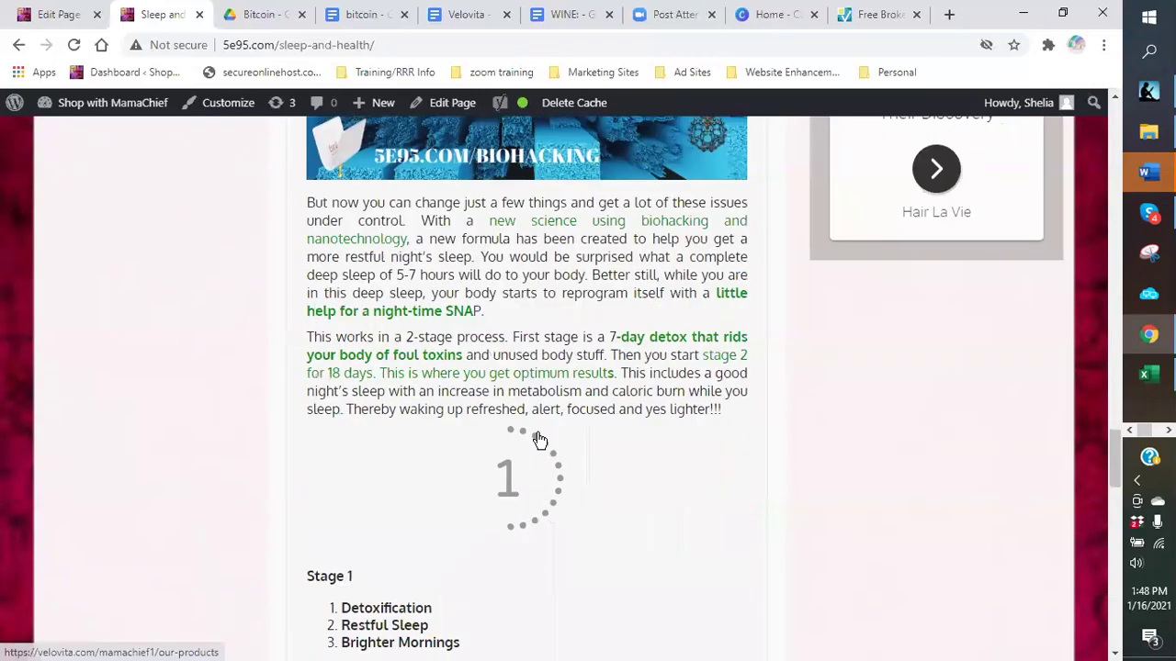
scroll(496, 371, down, 5)
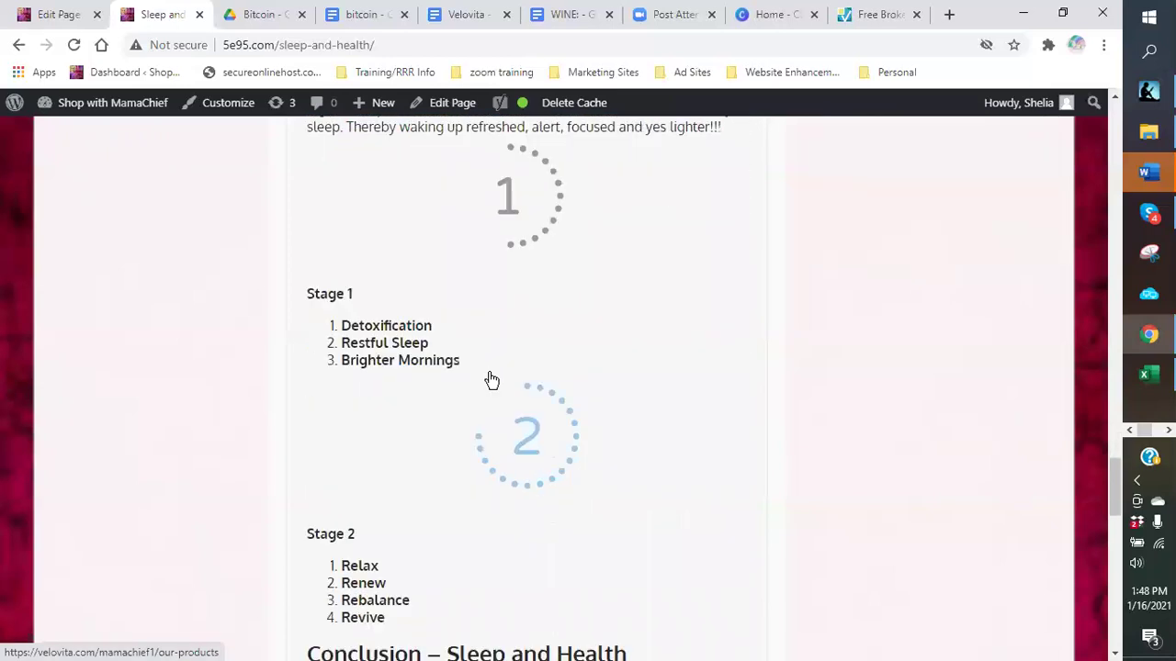
scroll(496, 377, down, 2)
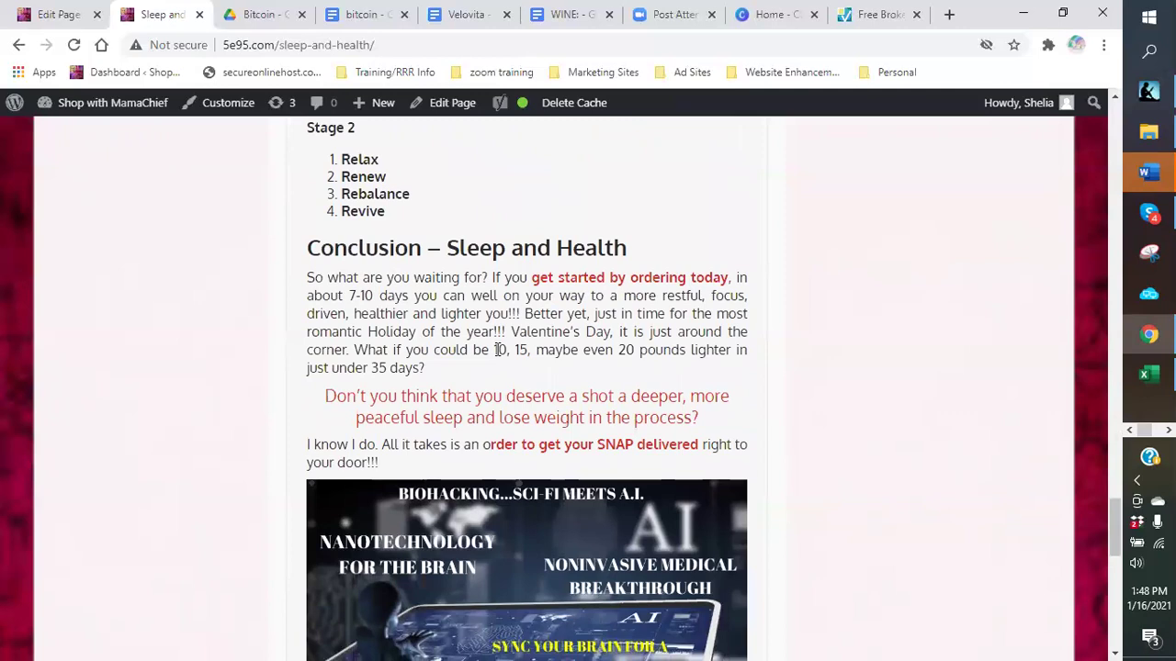
scroll(496, 350, down, 1)
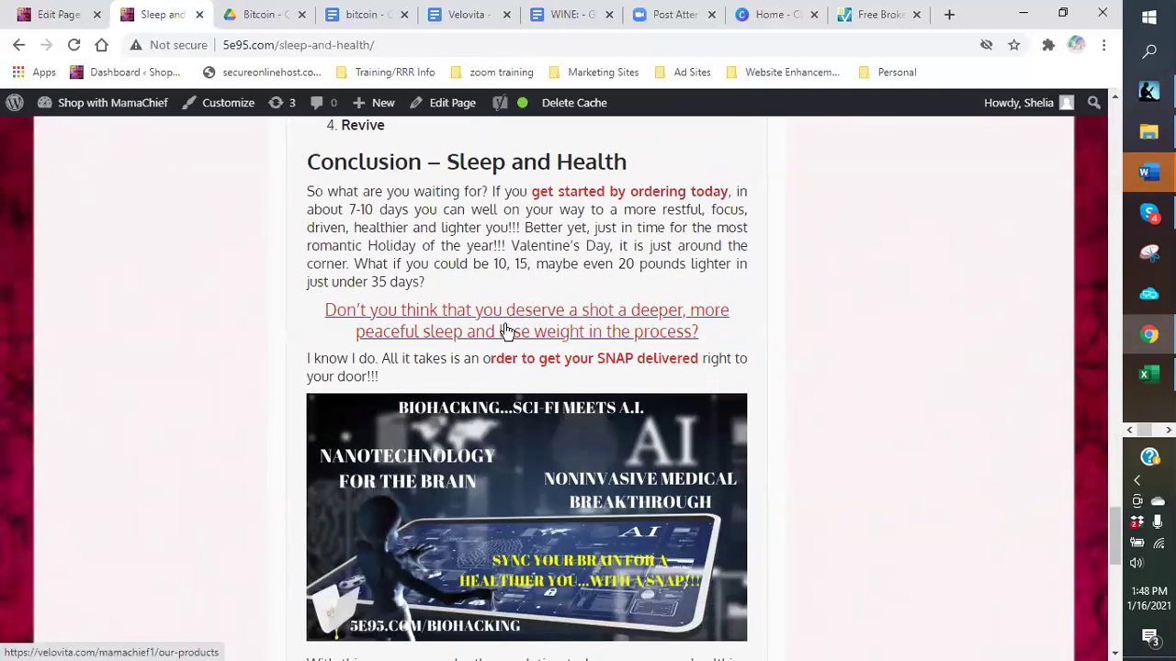
scroll(506, 333, down, 1)
scroll(506, 334, down, 3)
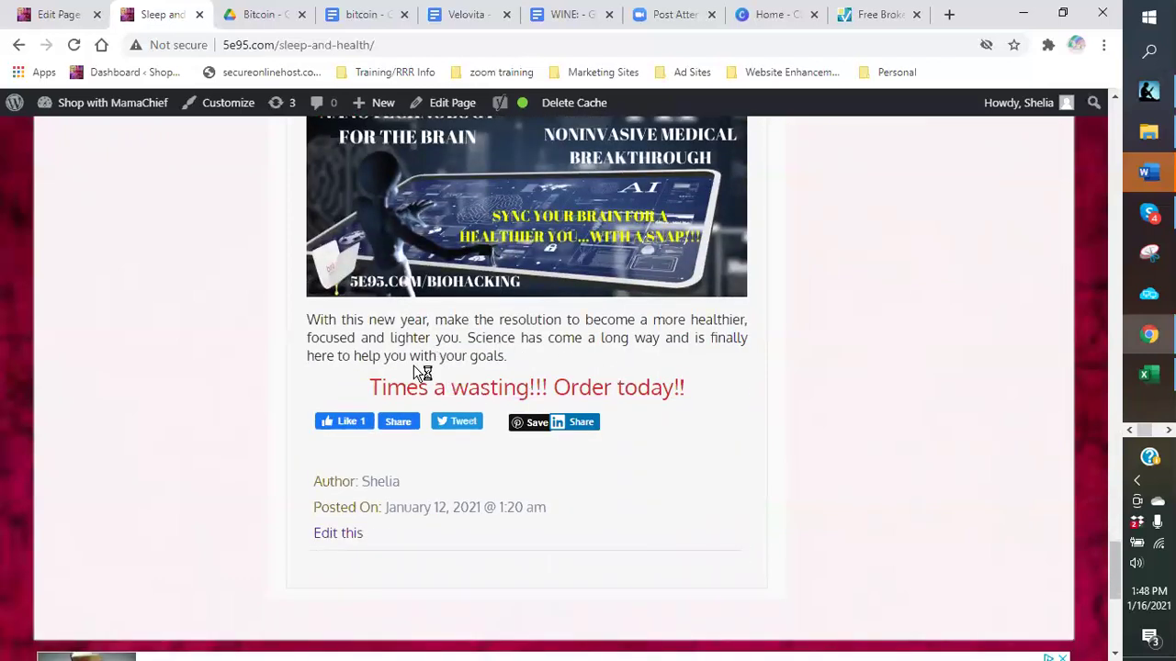
- Recheck the conclusion's links and images, going back up through the post to the "Sleep, Nutrition and Exercise" section
scroll(499, 345, up, 2)
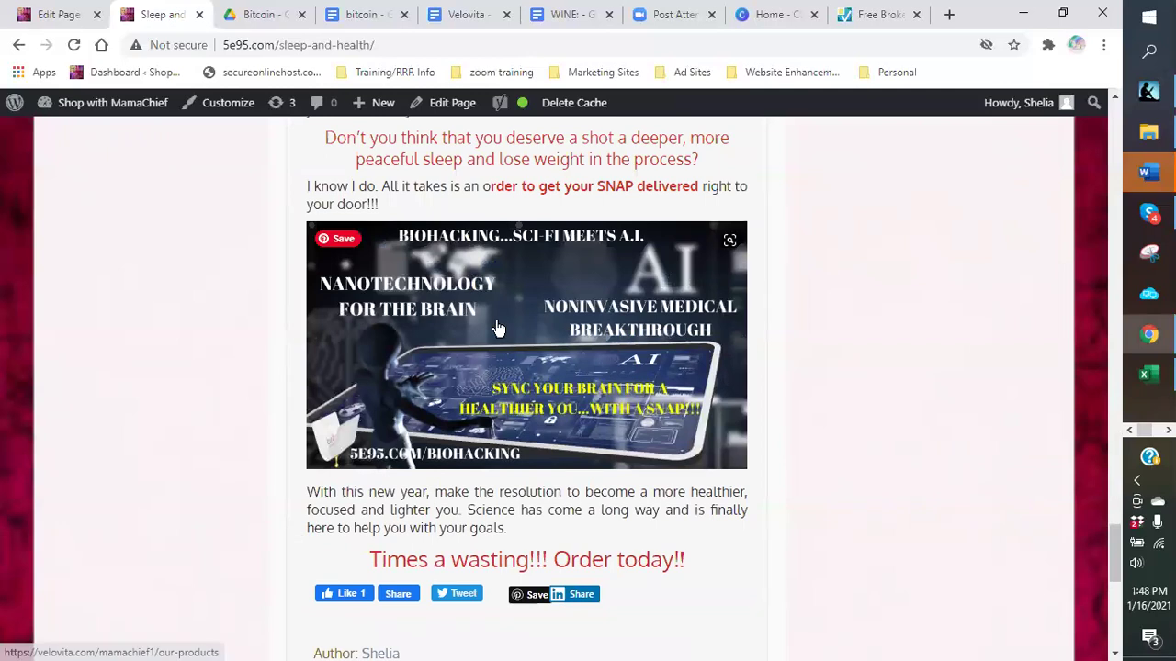
scroll(497, 330, up, 3)
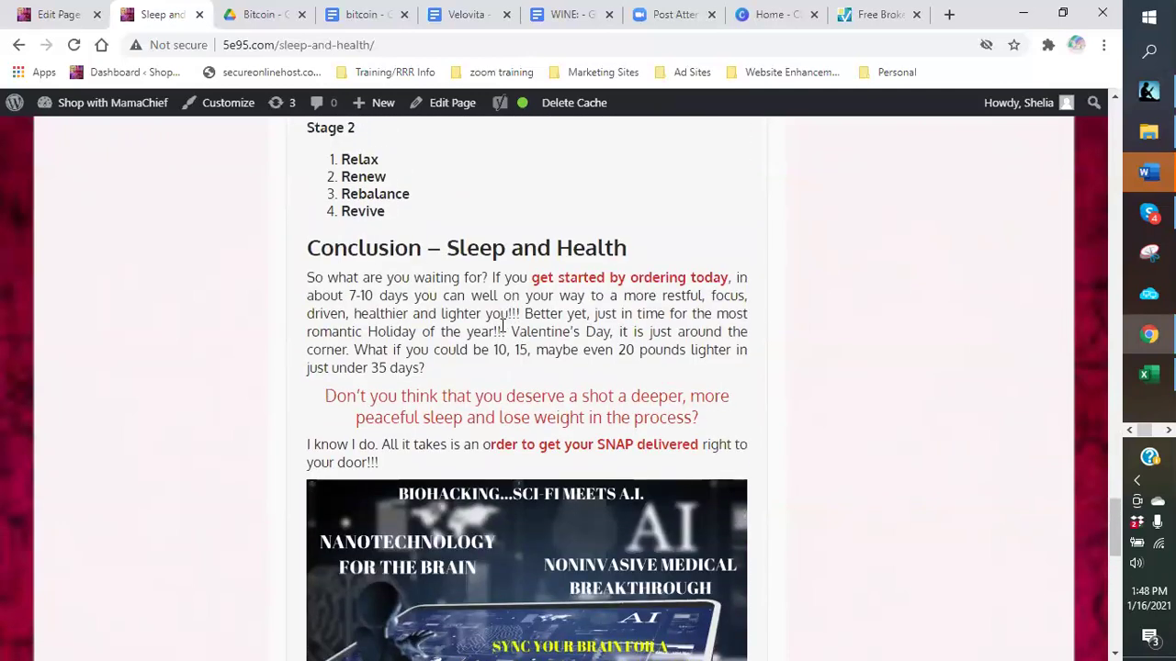
scroll(502, 328, up, 3)
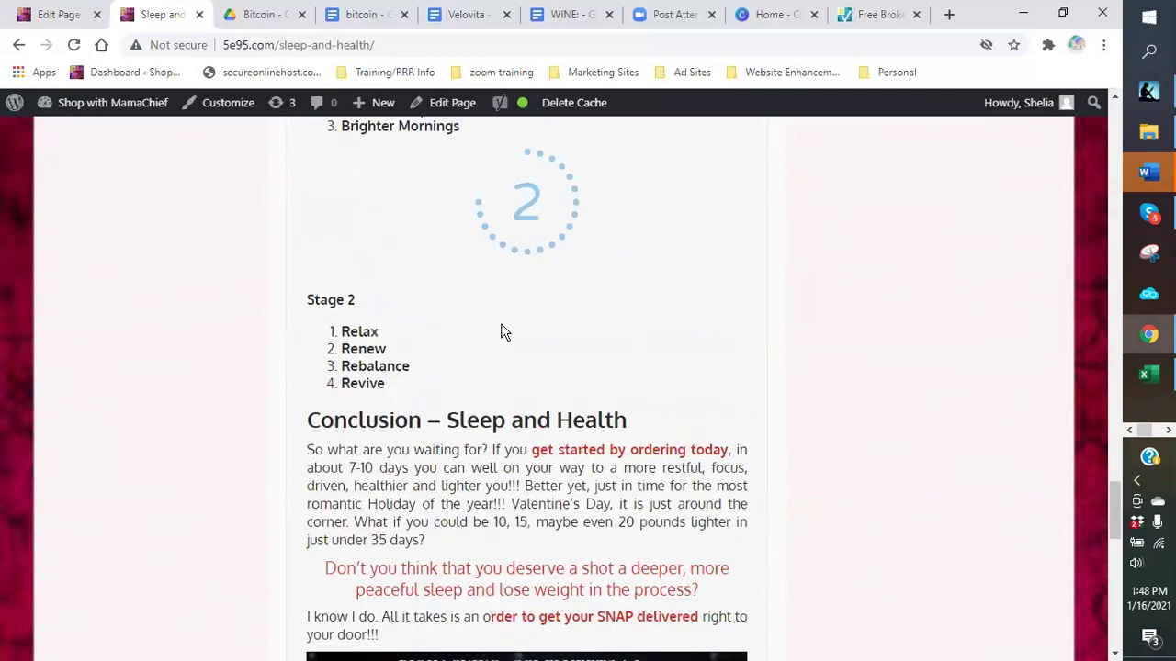
scroll(501, 335, down, 3)
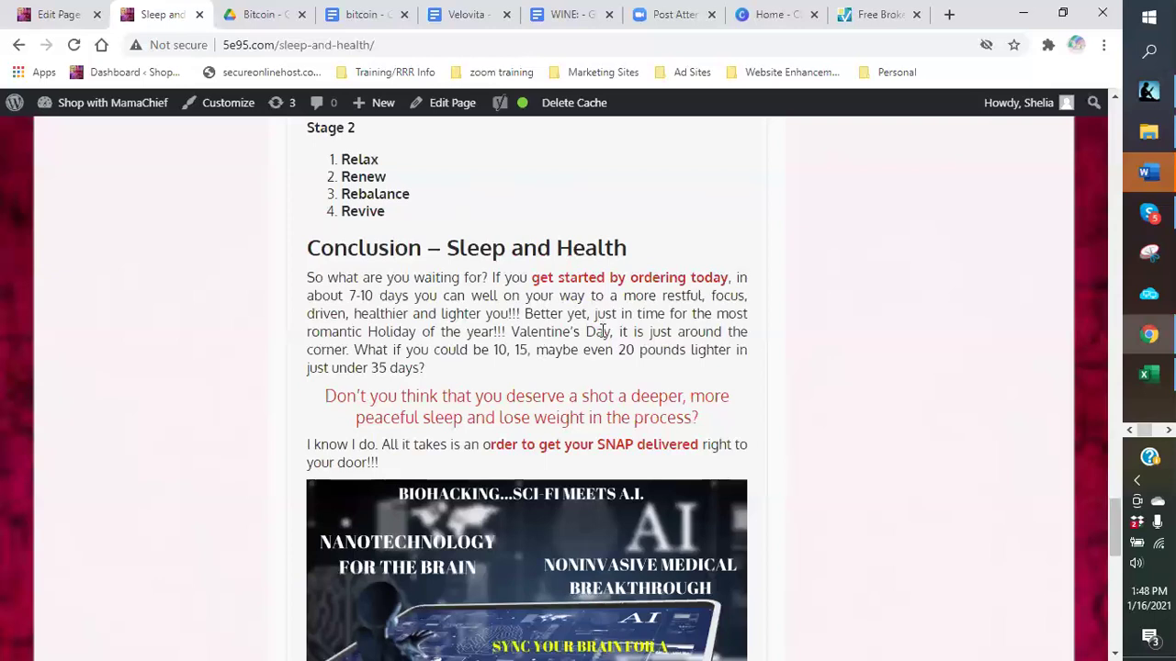
scroll(602, 331, up, 7)
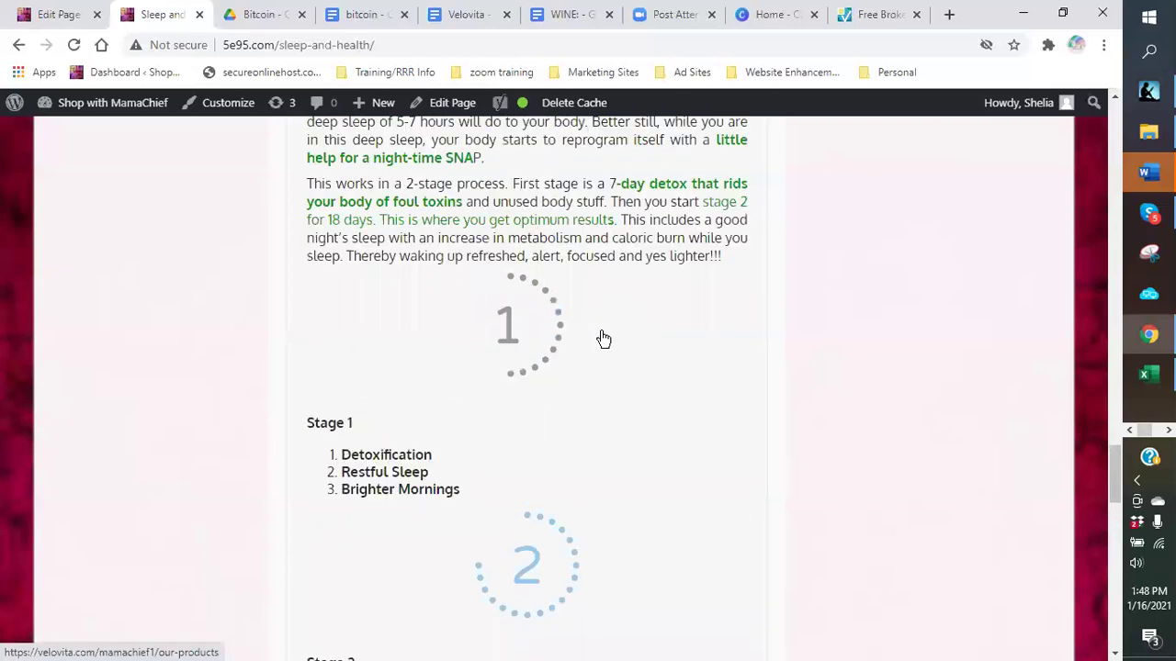
scroll(602, 331, up, 5)
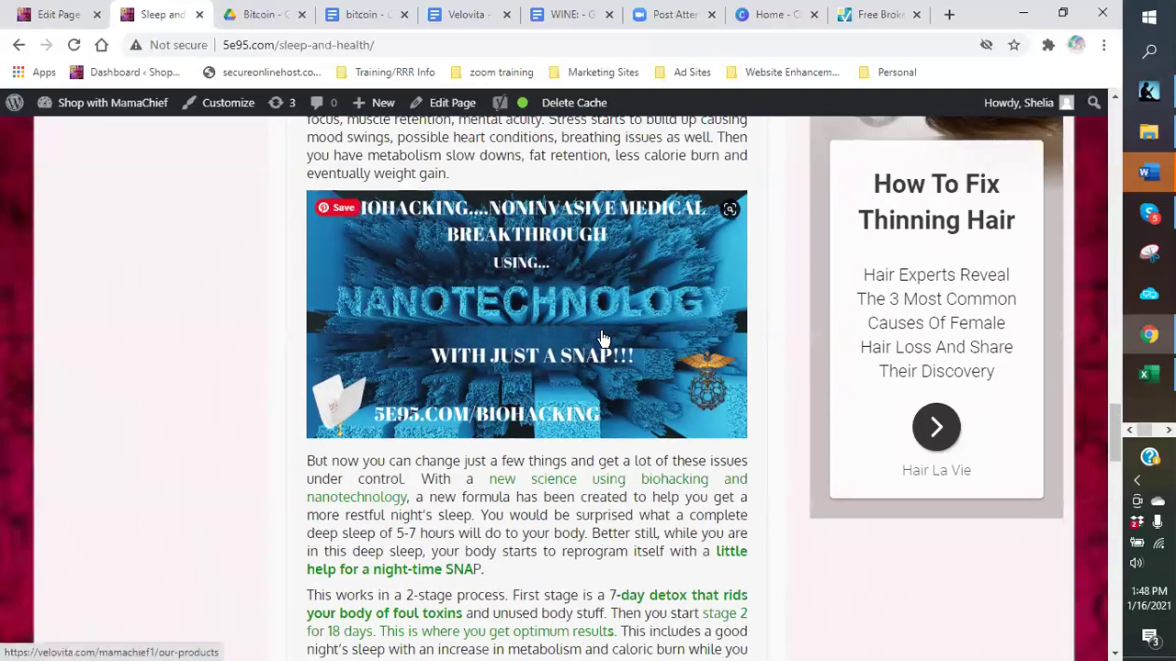
scroll(601, 338, up, 10)
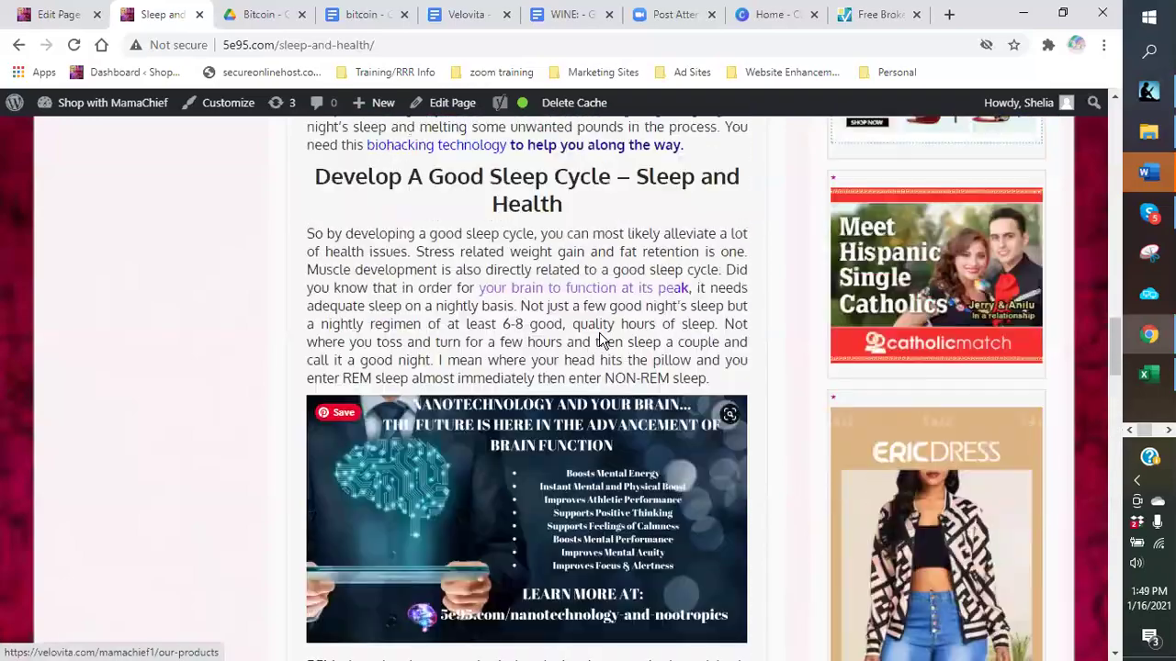
scroll(601, 338, up, 9)
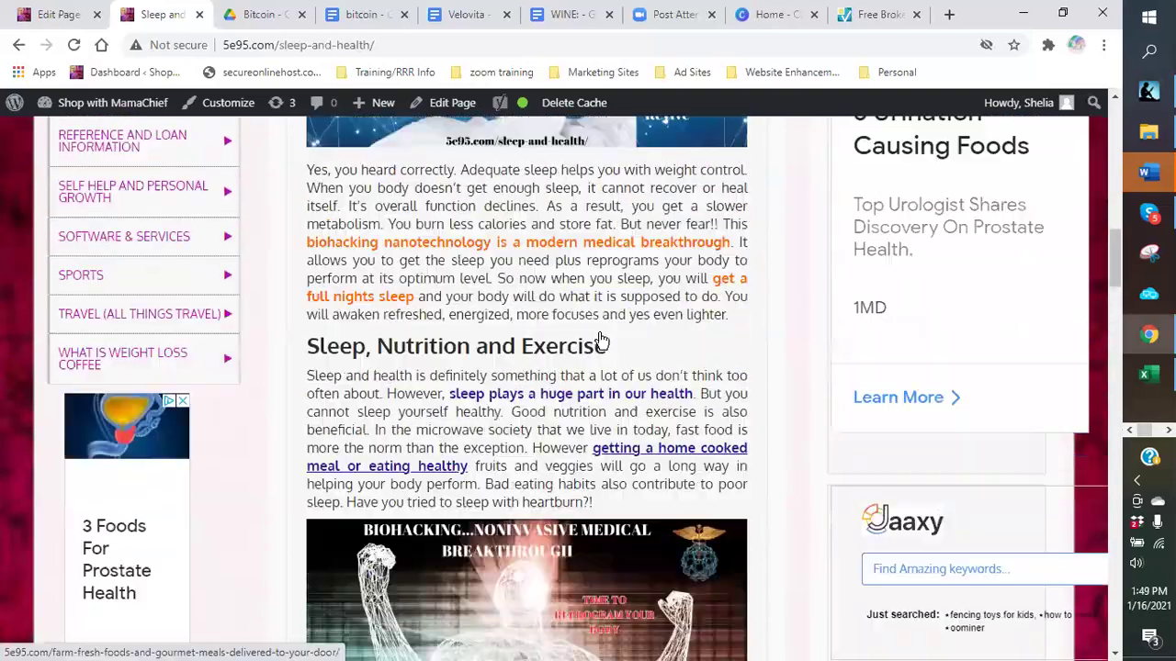
- Examine the introduction's link, the Zlēm video and the linked phrases from "Why Sleep Is Important" to "Sleep, Nutrition and Exercise"
scroll(601, 340, up, 9)
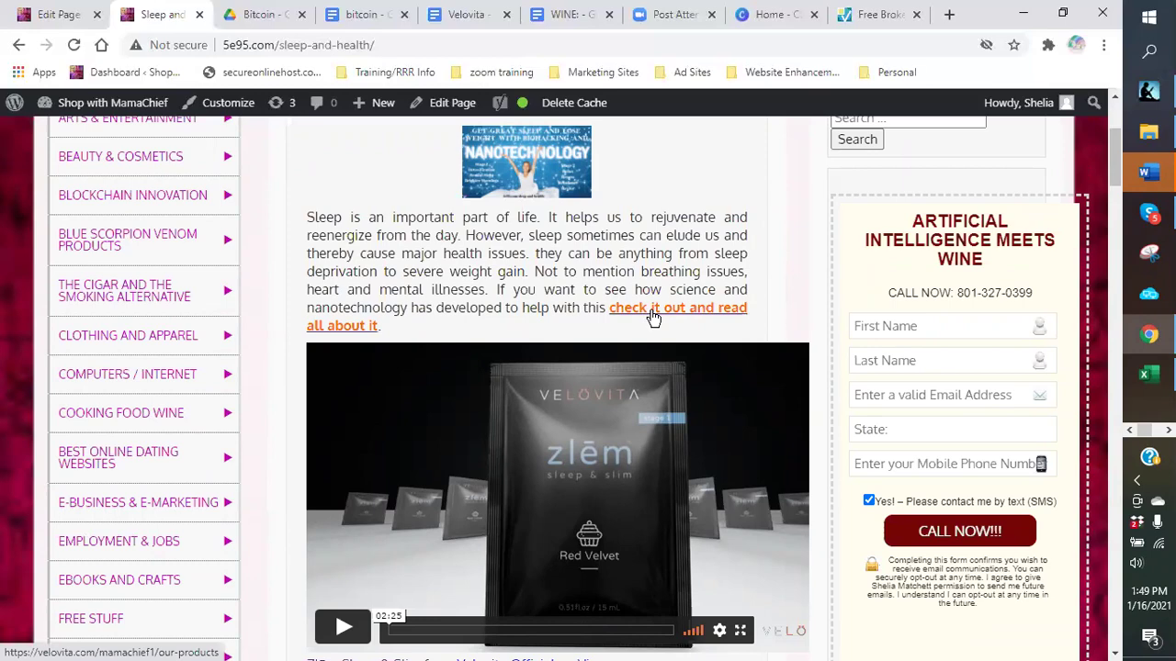
scroll(653, 315, down, 2)
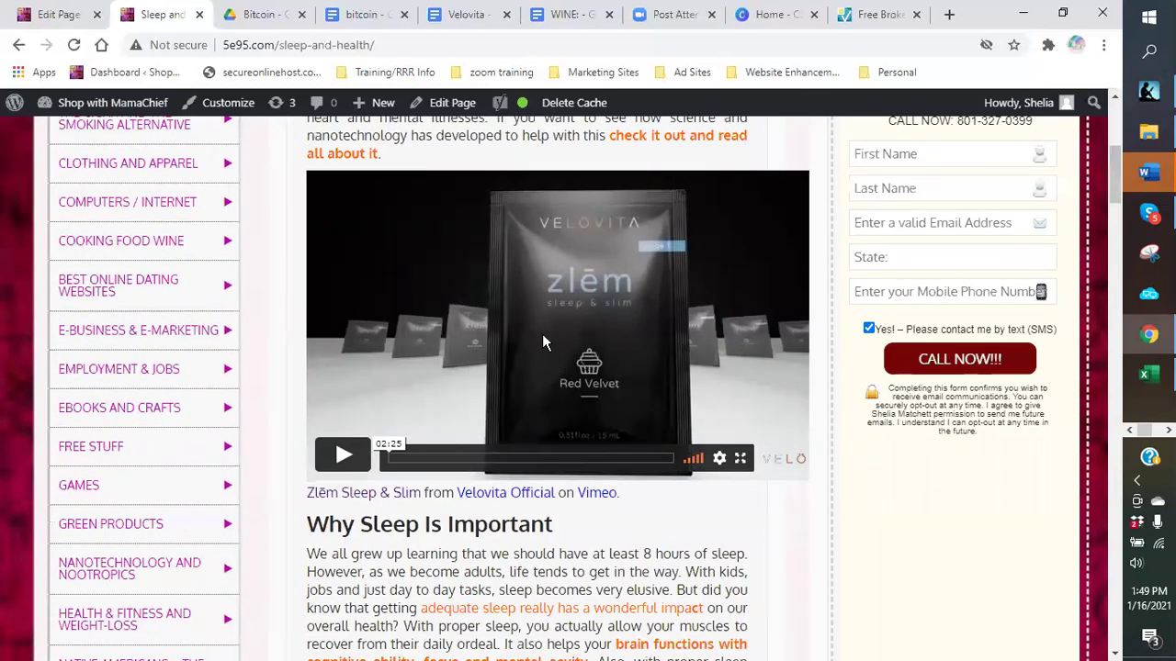
scroll(541, 334, down, 4)
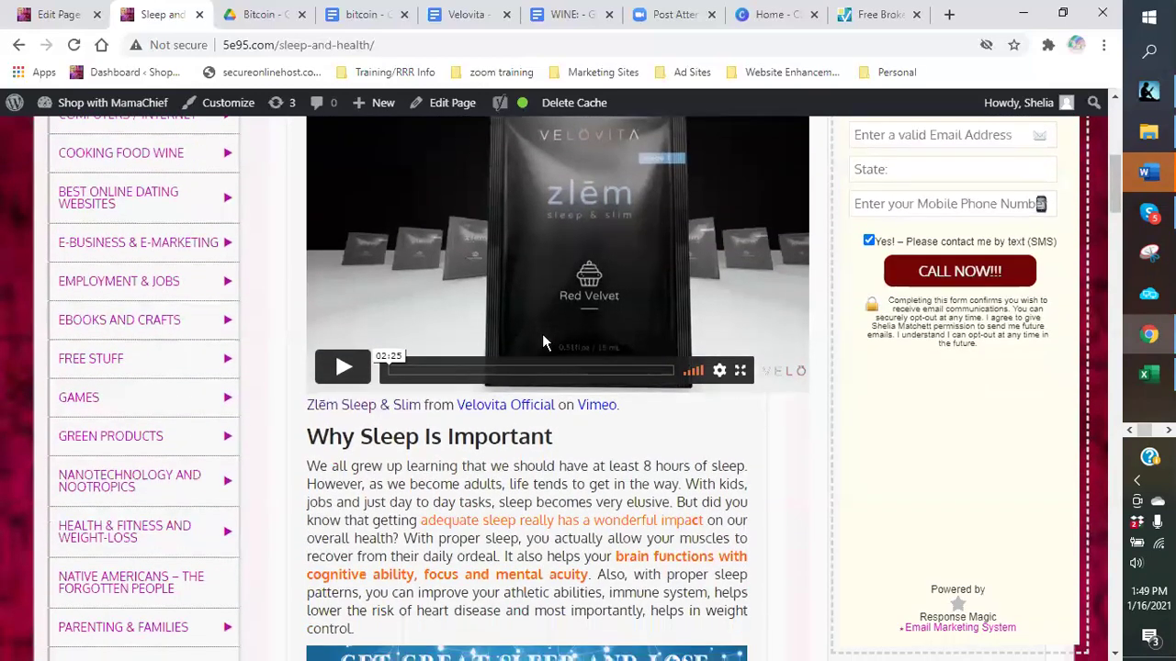
scroll(479, 312, down, 2)
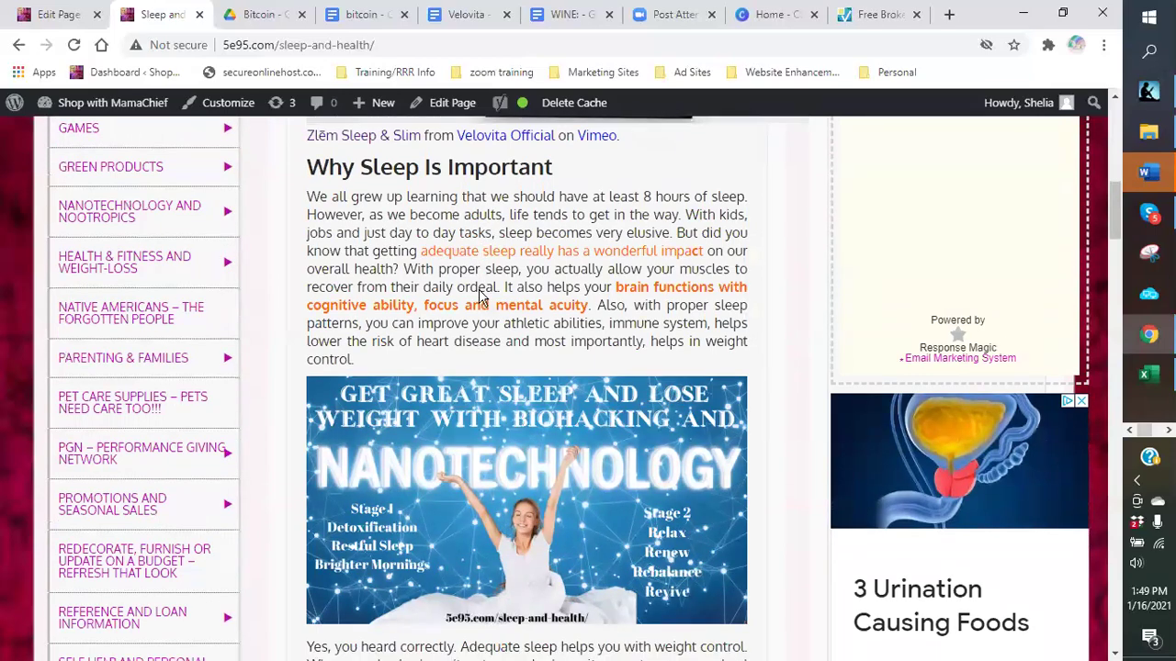
scroll(479, 315, down, 5)
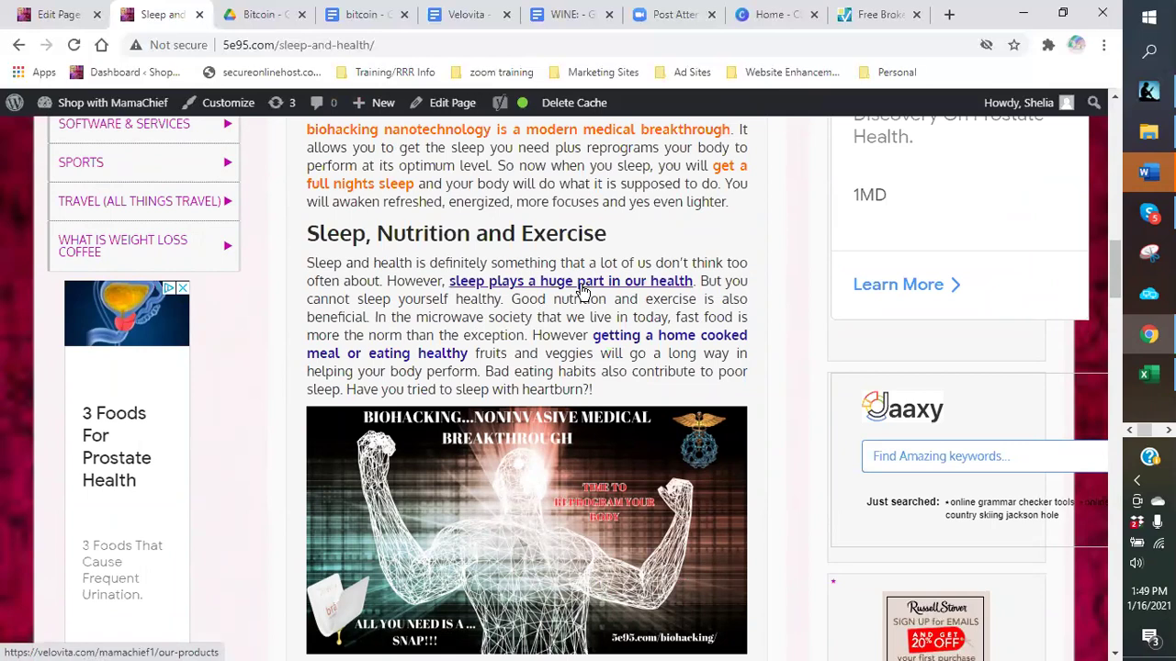
scroll(560, 295, up, 4)
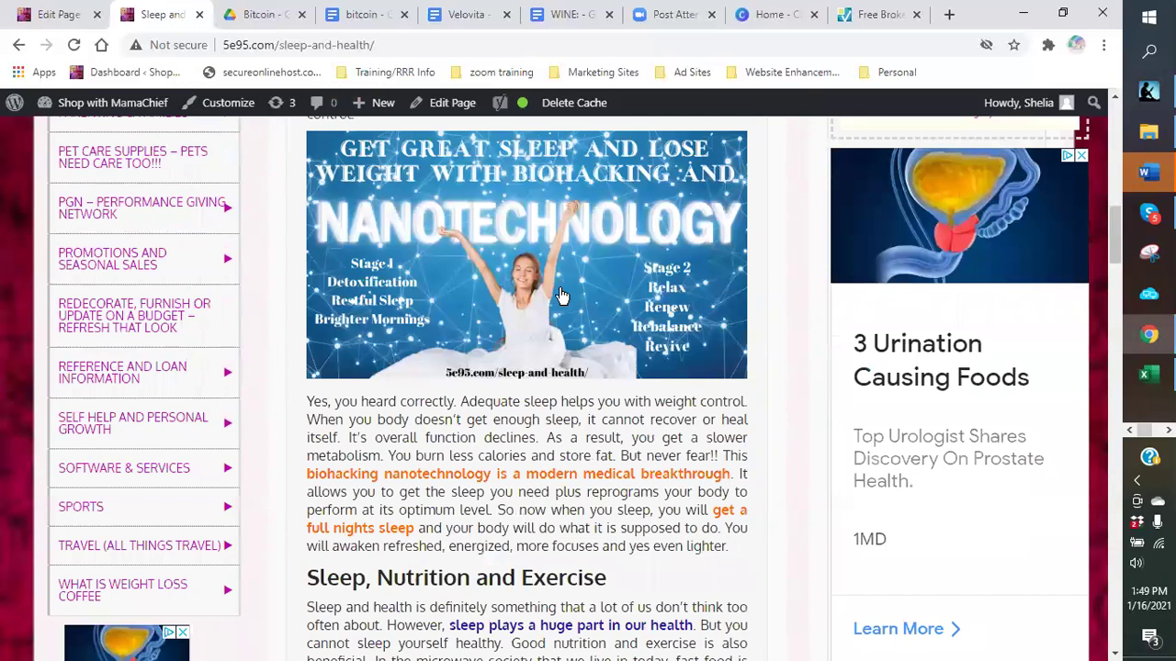
scroll(562, 296, up, 2)
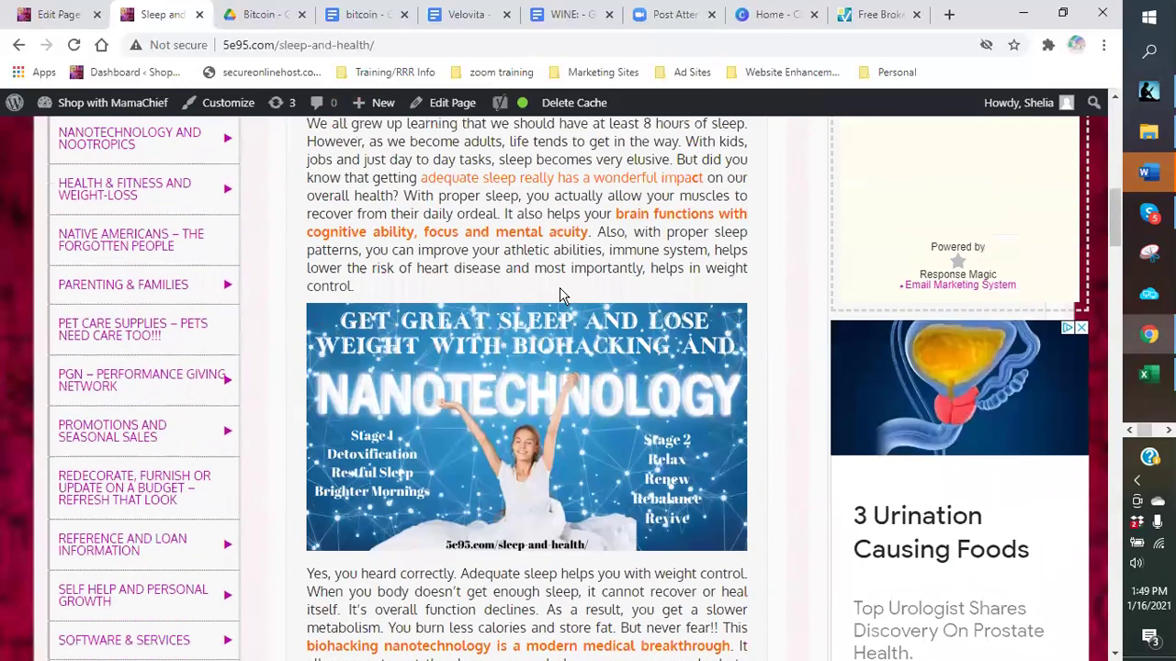
scroll(562, 296, up, 1)
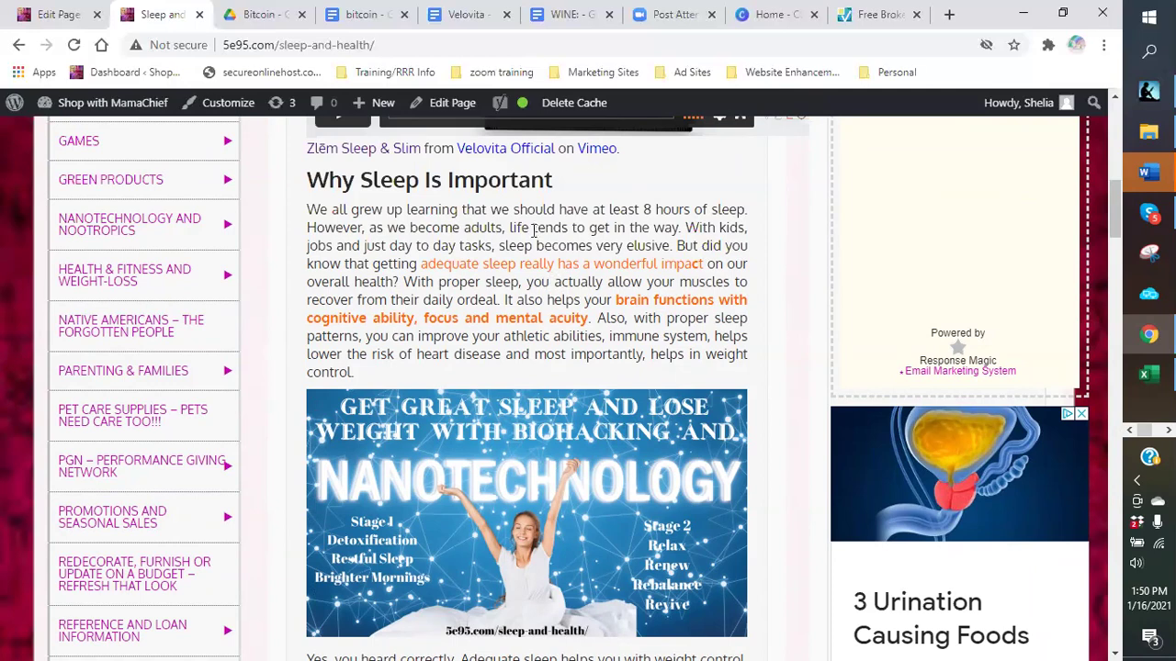
- Read on from the Zlēm video through the exercise and stress paragraphs to the "Develop A Good Sleep Cycle" section
scroll(482, 317, up, 3)
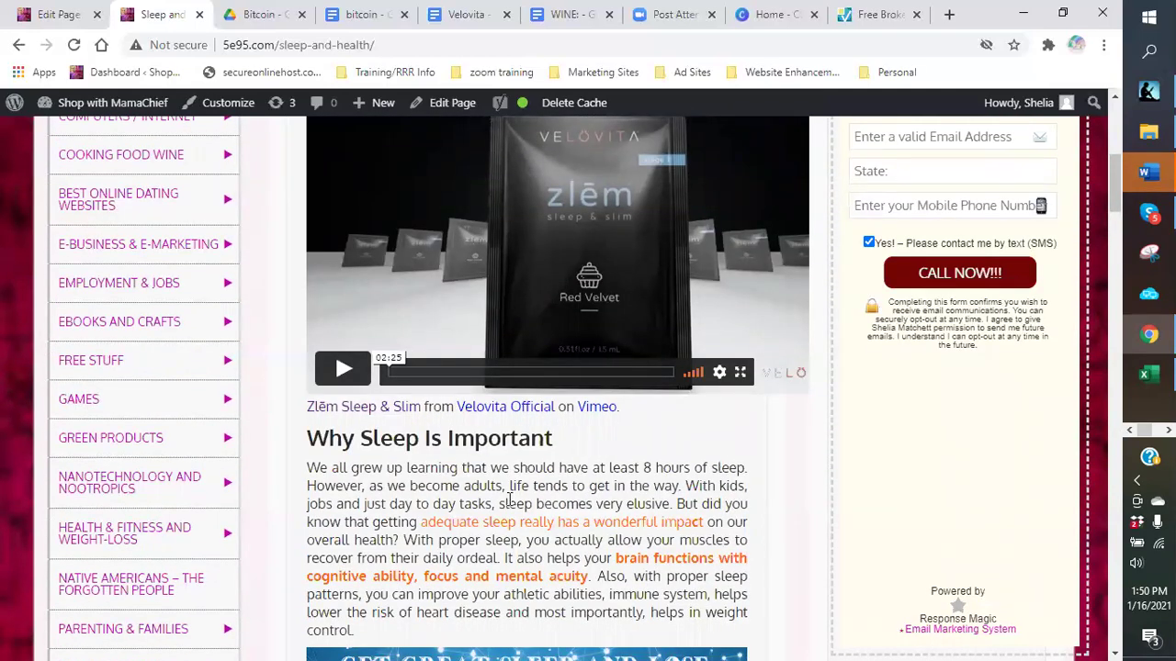
scroll(508, 498, up, 2)
scroll(508, 478, down, 3)
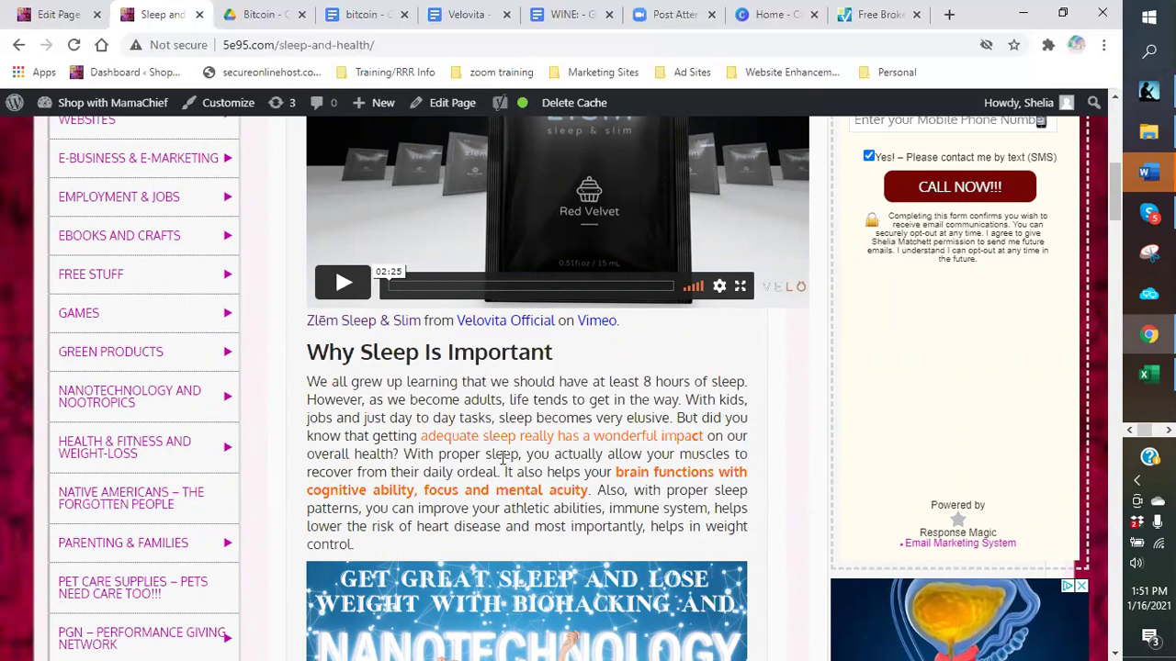
scroll(503, 459, down, 1)
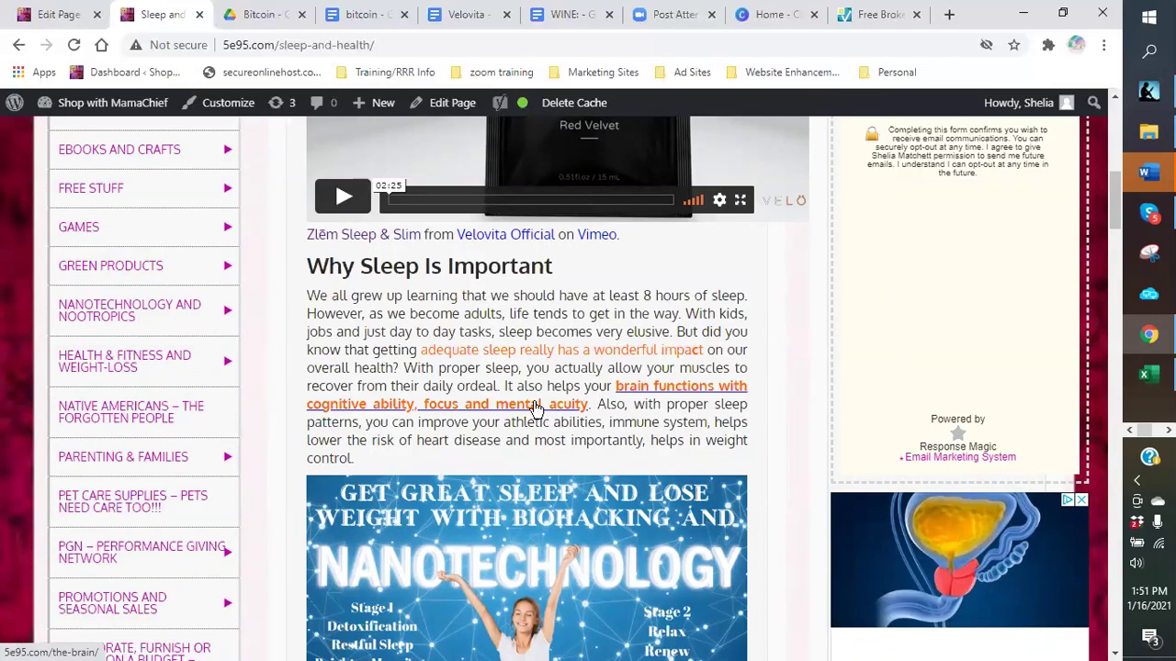
scroll(536, 407, down, 5)
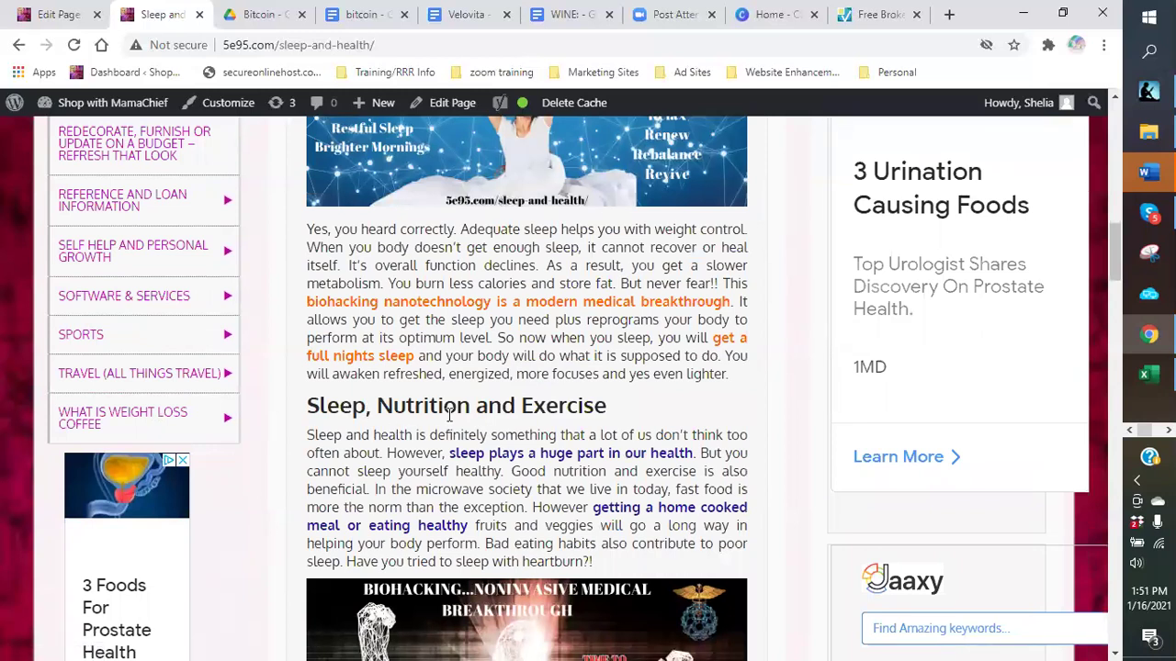
scroll(450, 415, down, 1)
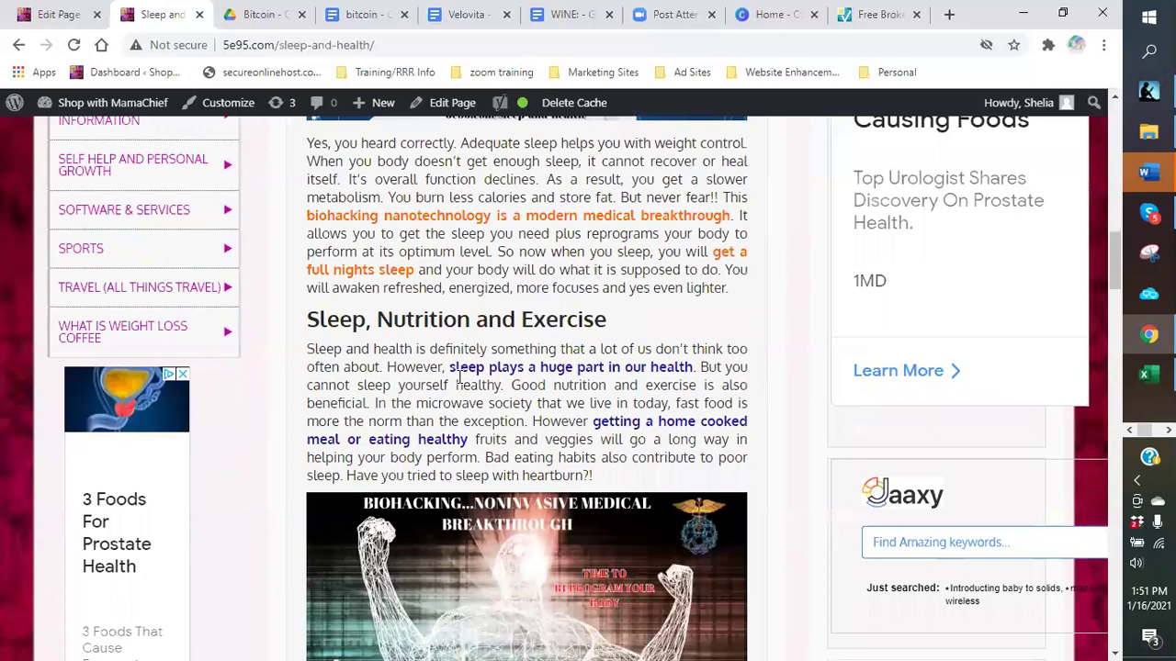
scroll(459, 376, down, 6)
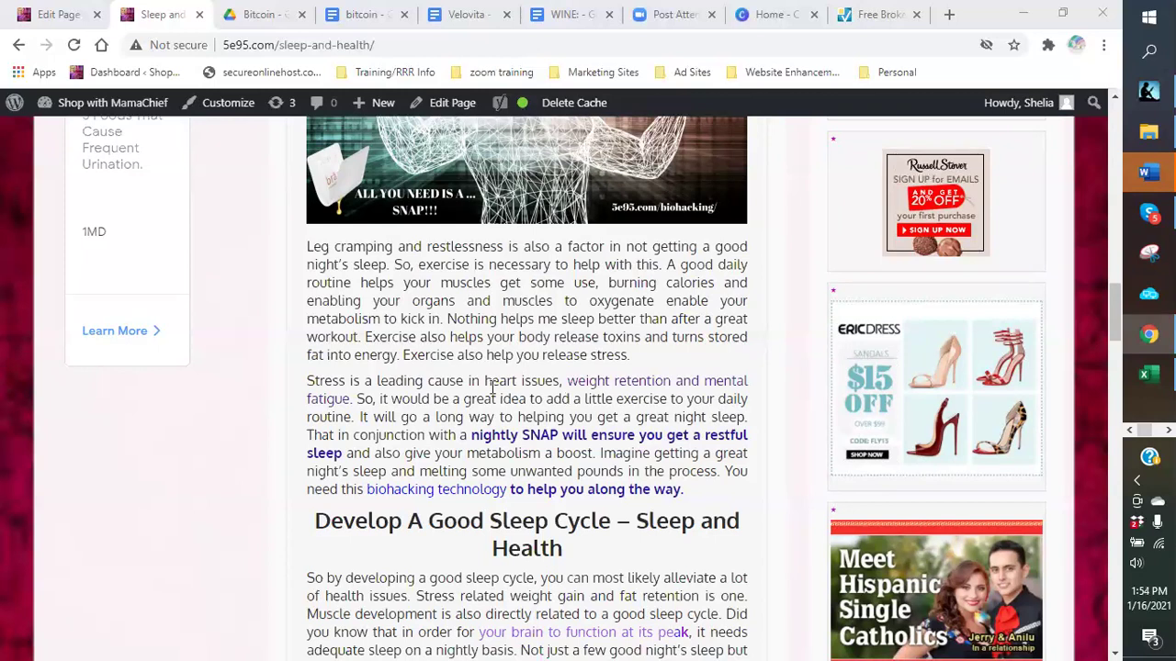
scroll(452, 353, down, 1)
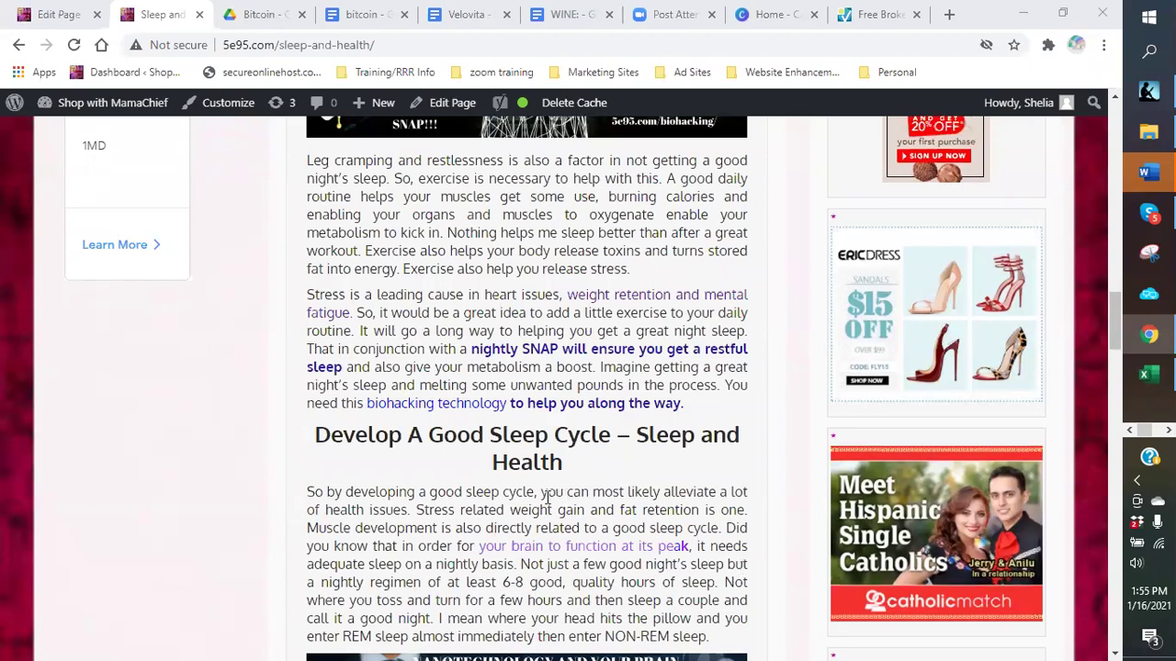
- Recheck the biohacking image and surrounding text, going back to "Why Sleep Is Important" and returning to the stress paragraph
scroll(548, 497, up, 2)
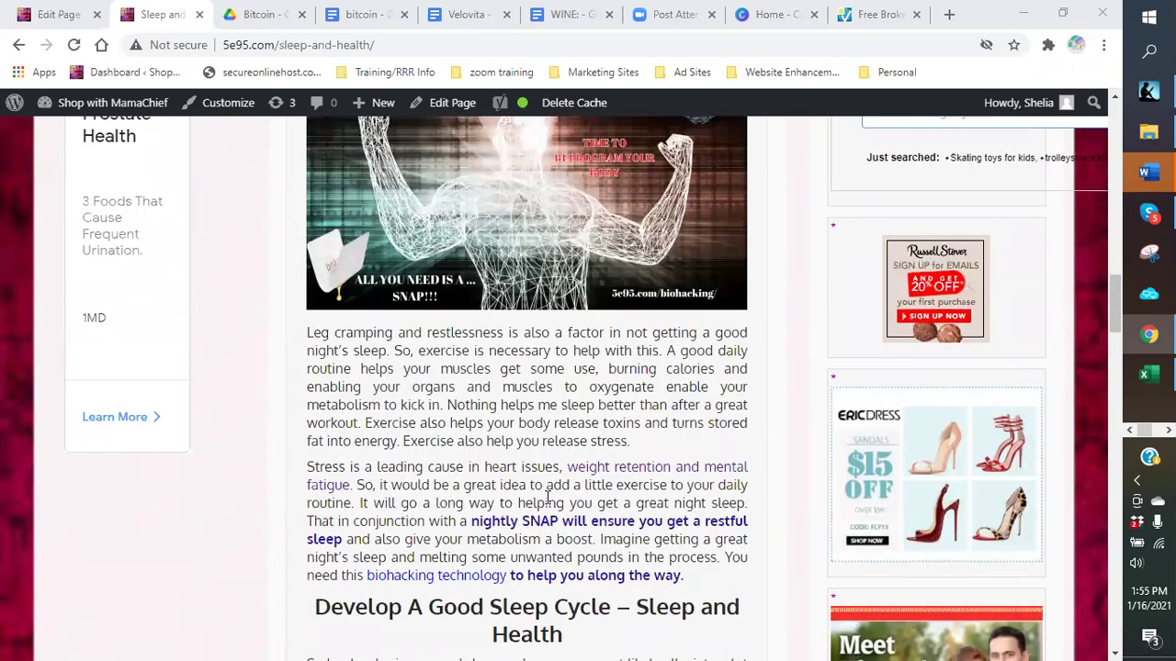
scroll(548, 497, down, 2)
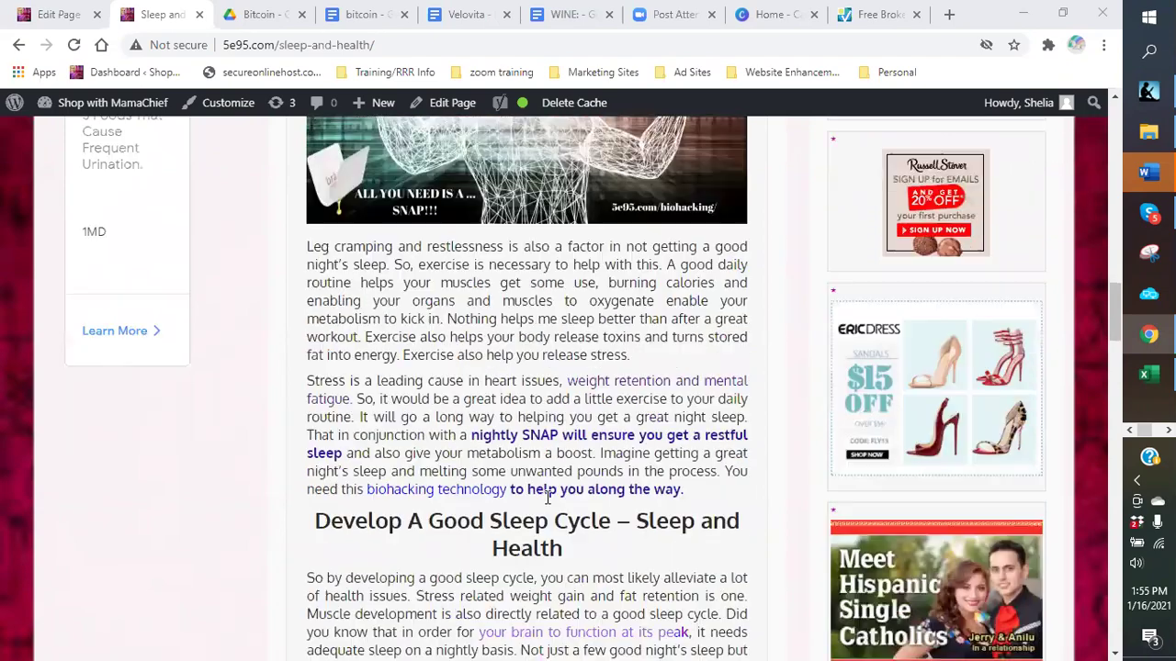
scroll(547, 497, up, 3)
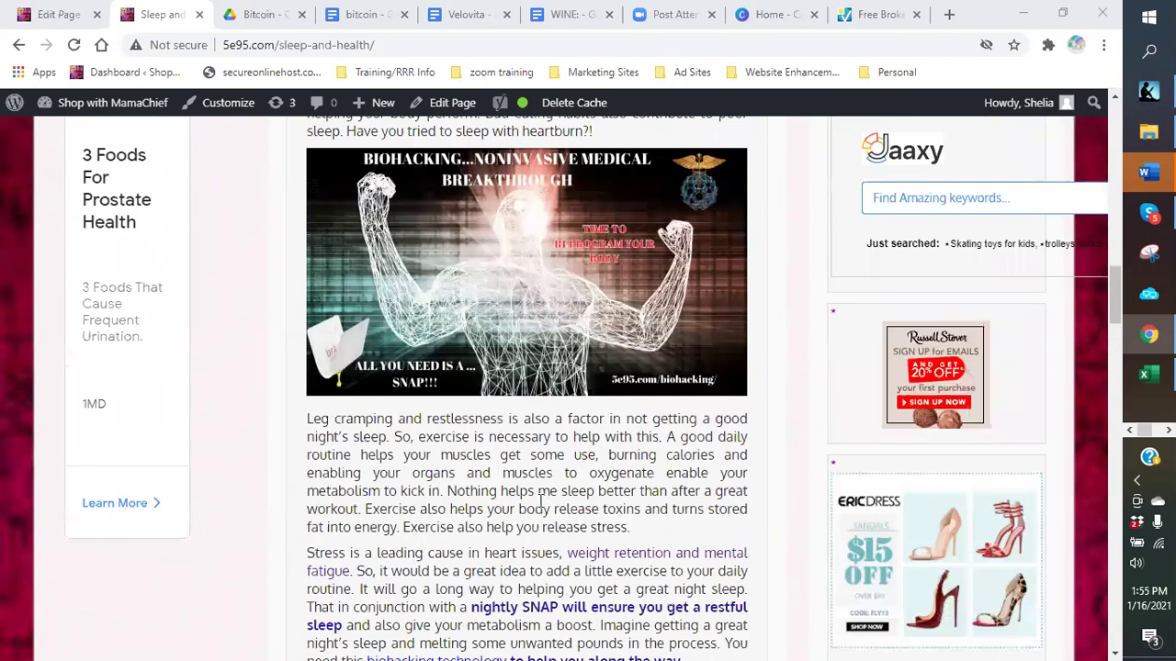
scroll(542, 504, up, 4)
scroll(461, 393, up, 1)
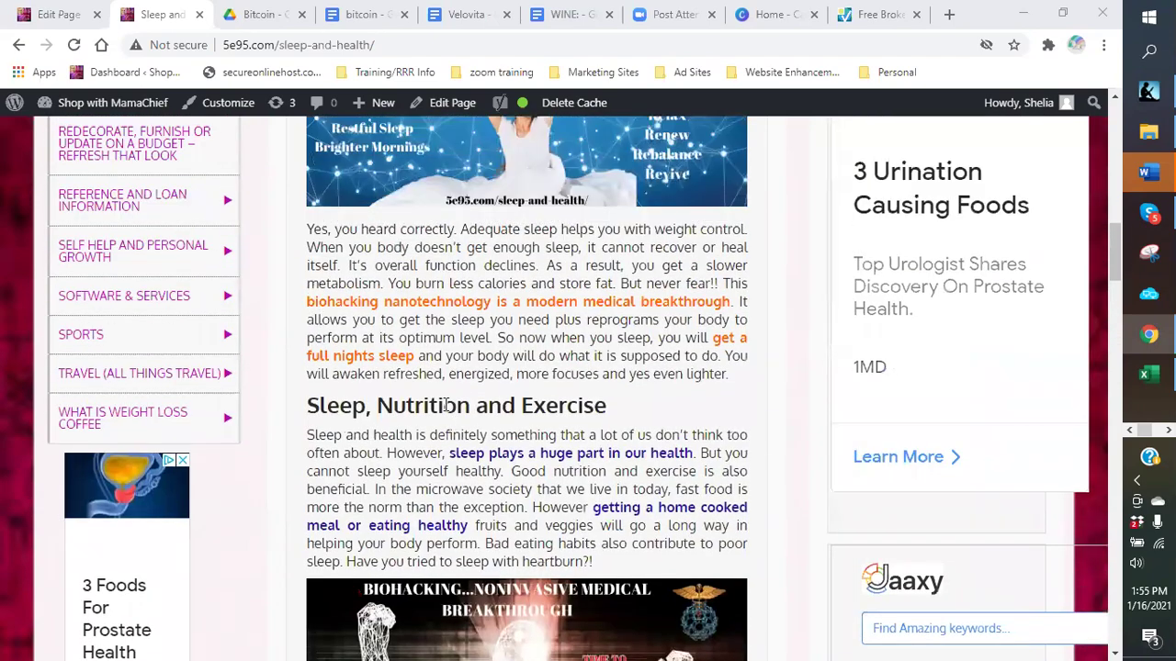
scroll(507, 406, up, 7)
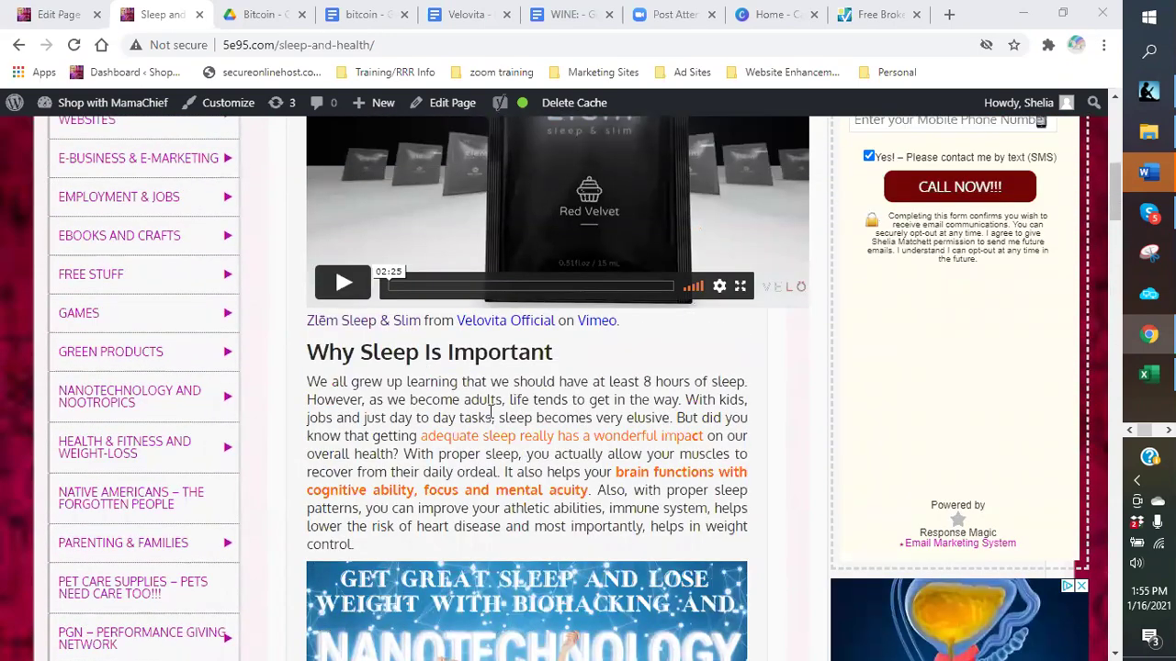
scroll(491, 409, down, 7)
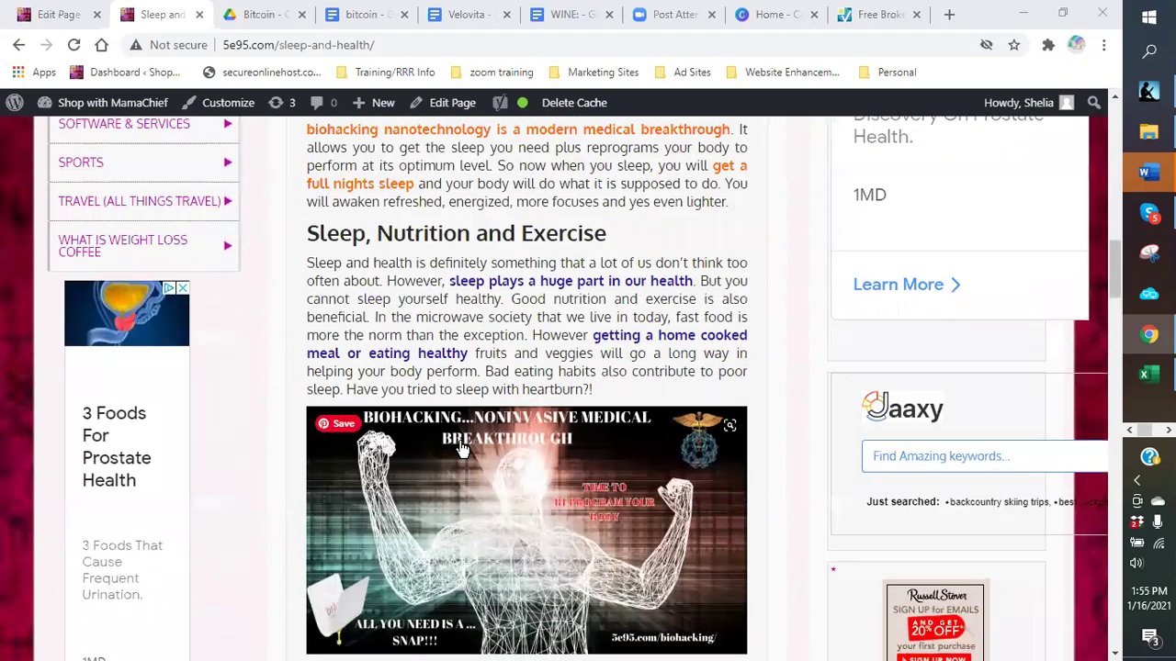
scroll(462, 449, down, 6)
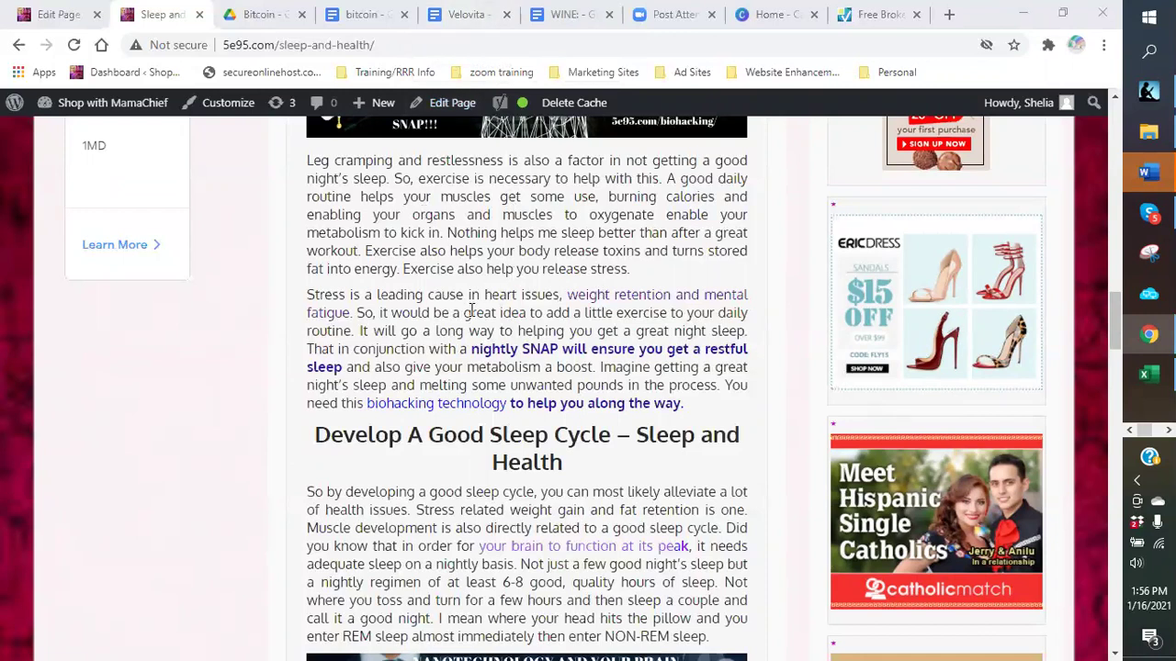
- Switch to the Velovita Google Docs document and review its page links, video URLs and sleep-related headlines
click(469, 19)
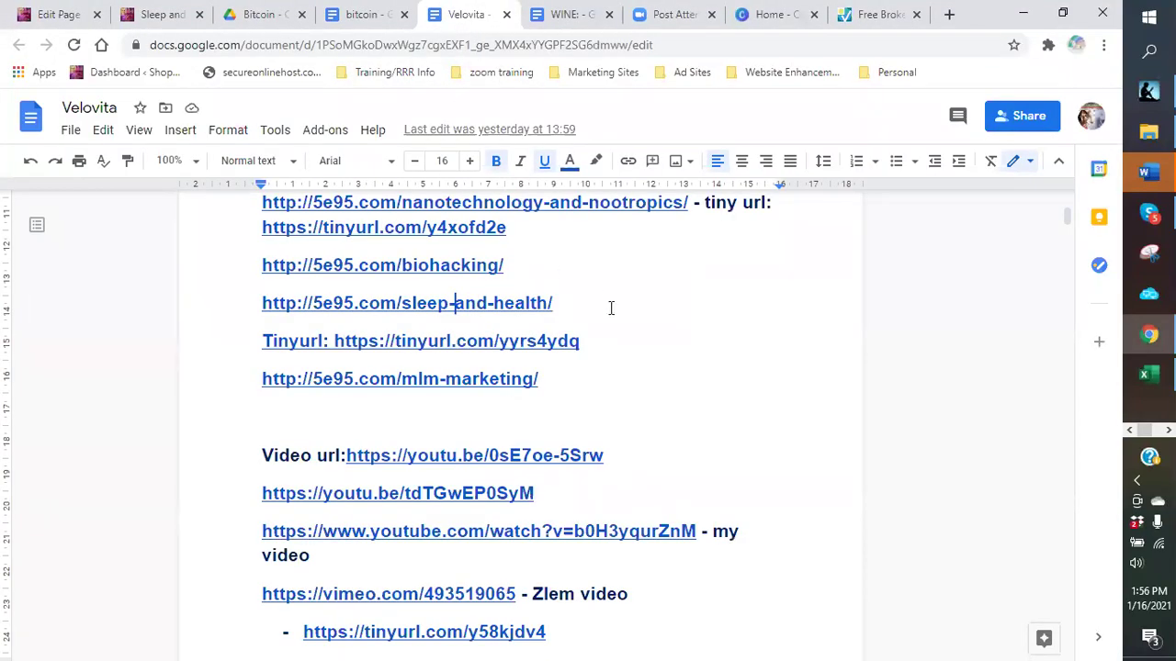
scroll(611, 366, down, 10)
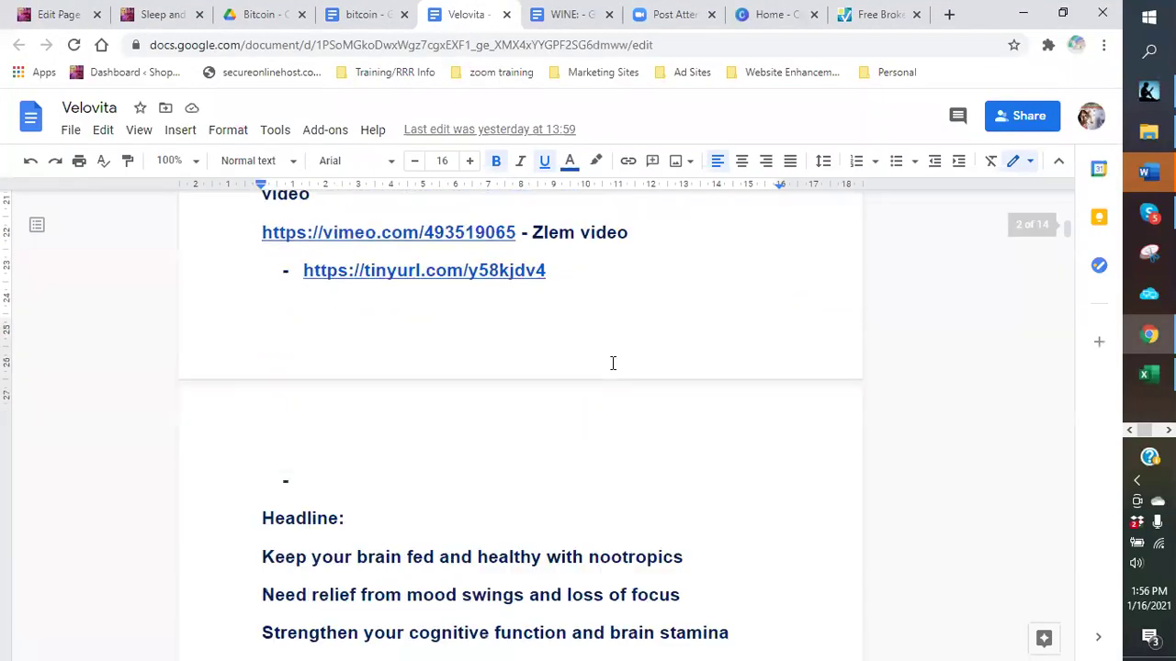
scroll(606, 361, down, 3)
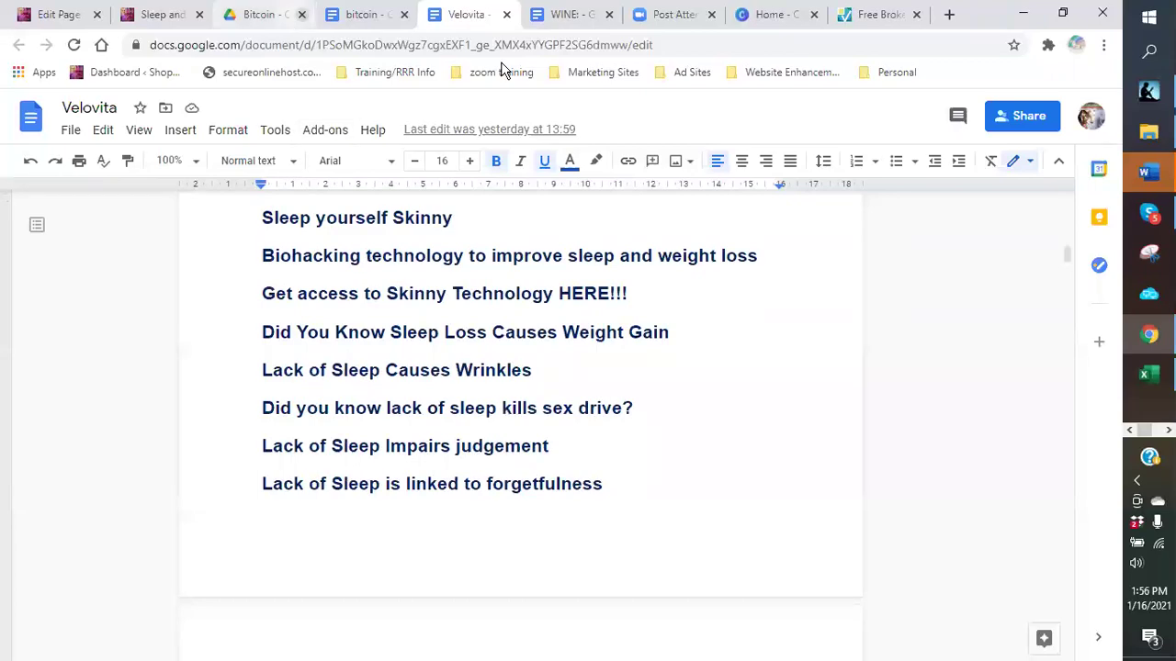
- Return to the Sleep and Health page and examine the REM sleep text, "Sleep and Weight Loss" section and two-stage process links
click(161, 16)
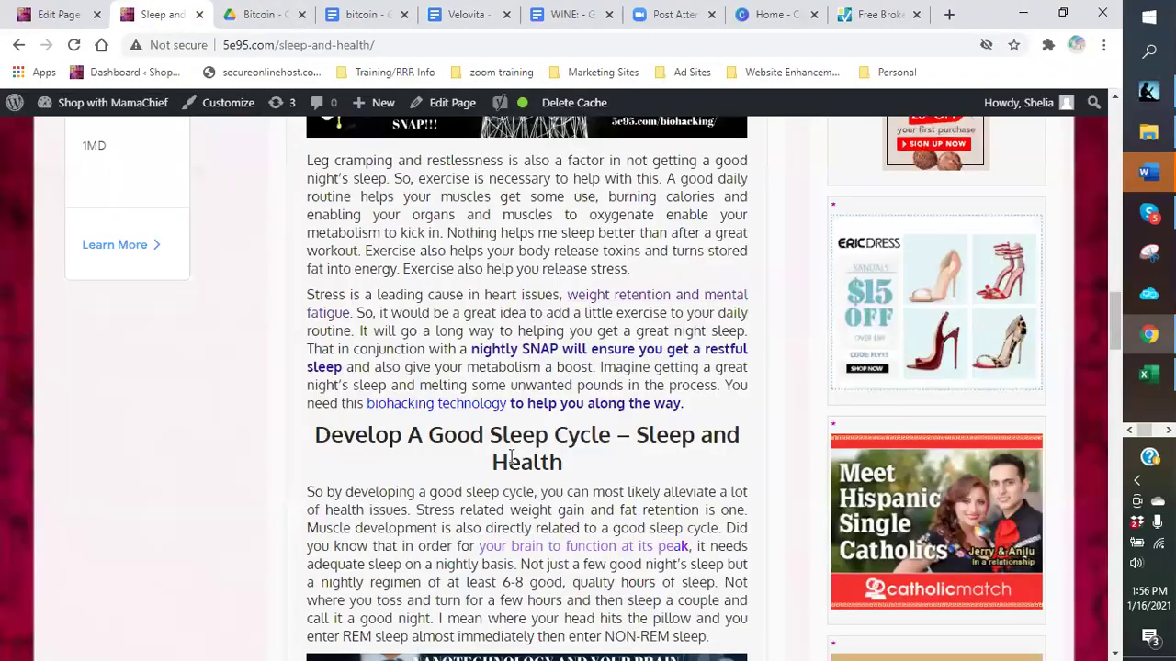
scroll(510, 463, down, 4)
scroll(511, 464, down, 3)
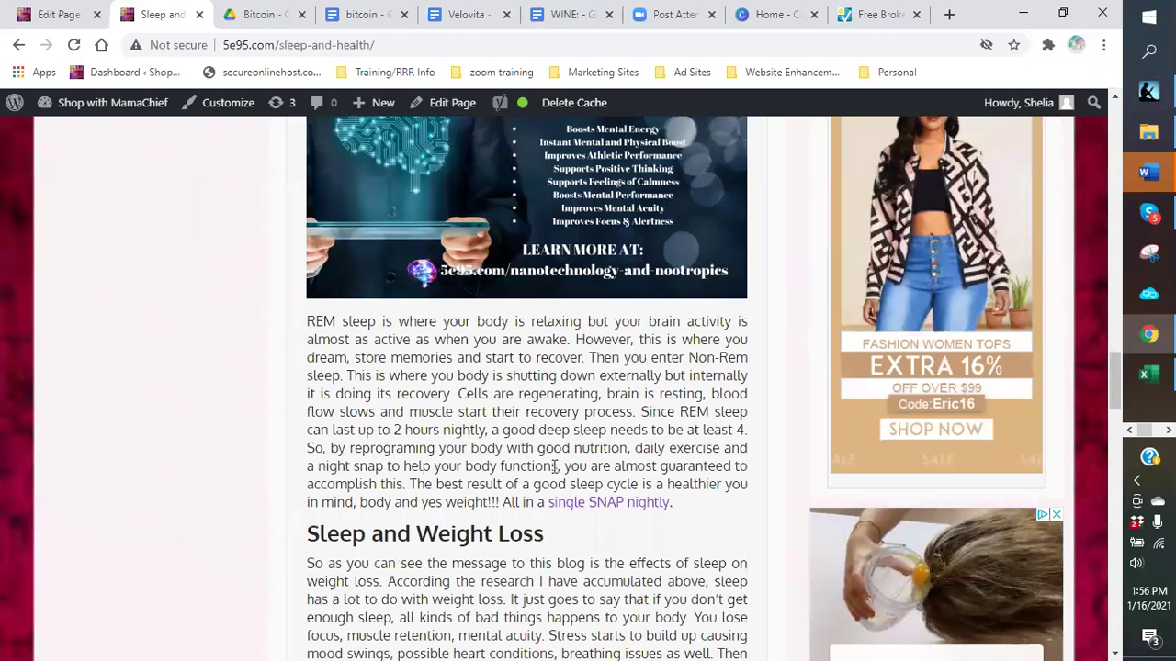
scroll(553, 467, up, 1)
scroll(554, 467, down, 3)
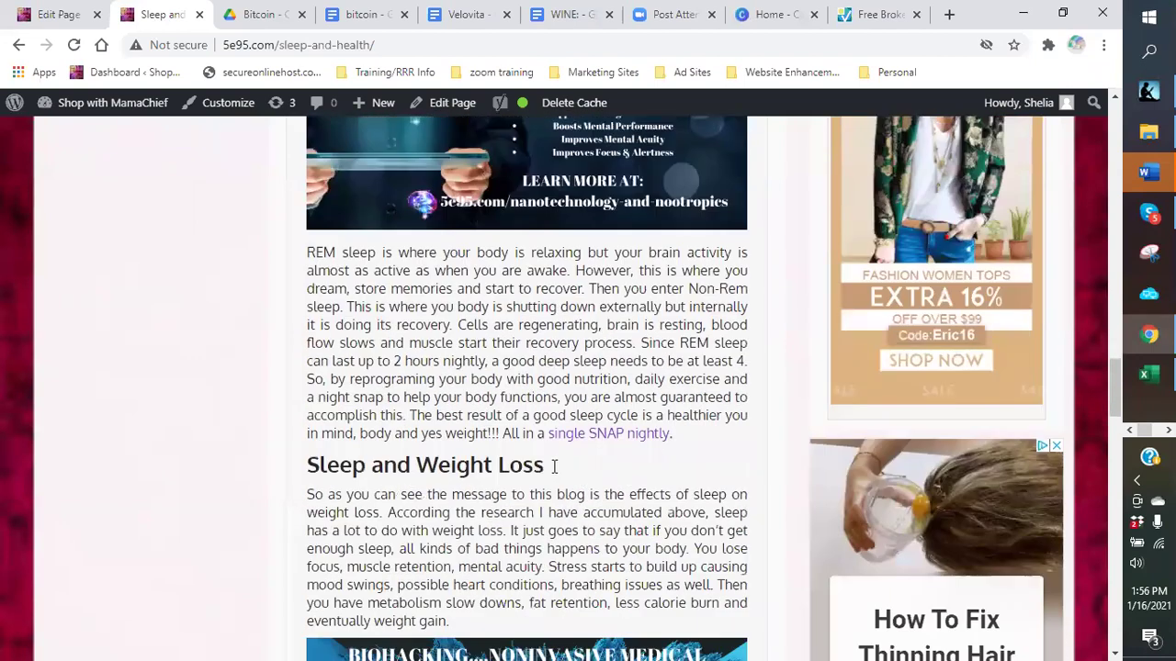
scroll(554, 468, down, 2)
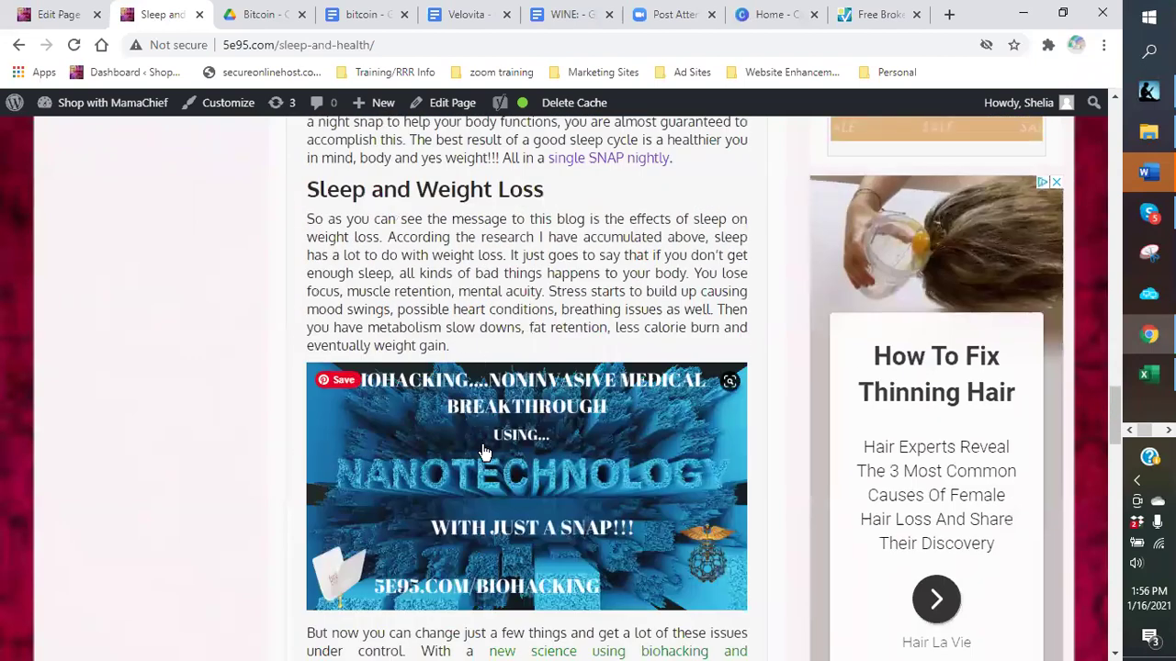
scroll(484, 450, down, 3)
scroll(484, 450, up, 2)
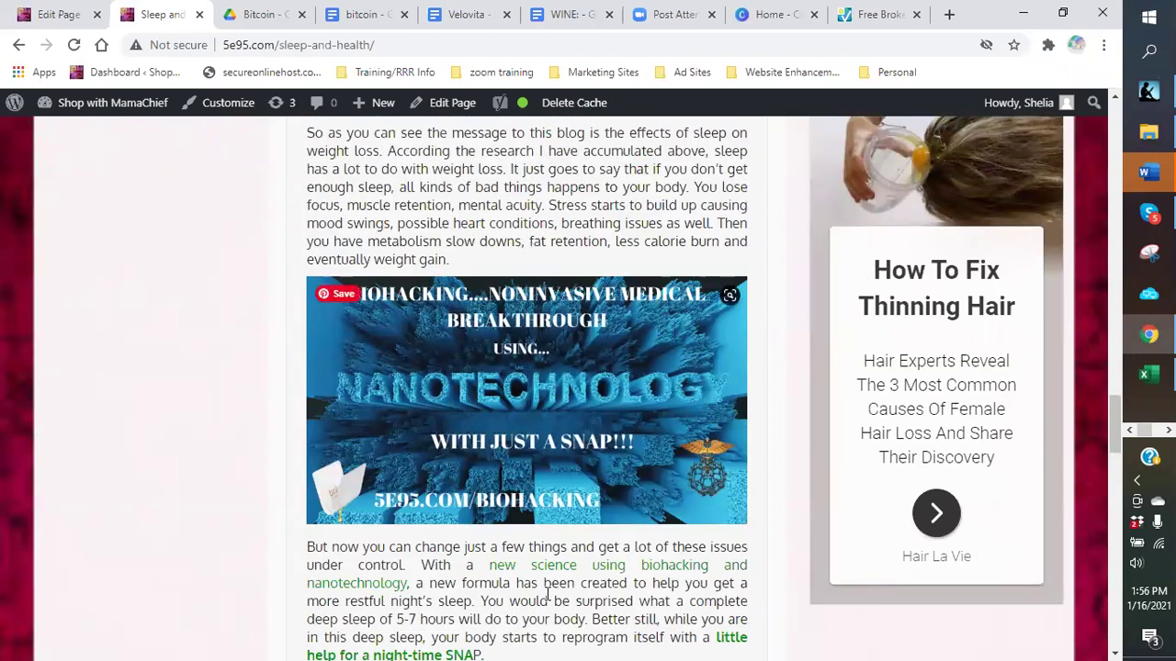
scroll(540, 573, down, 1)
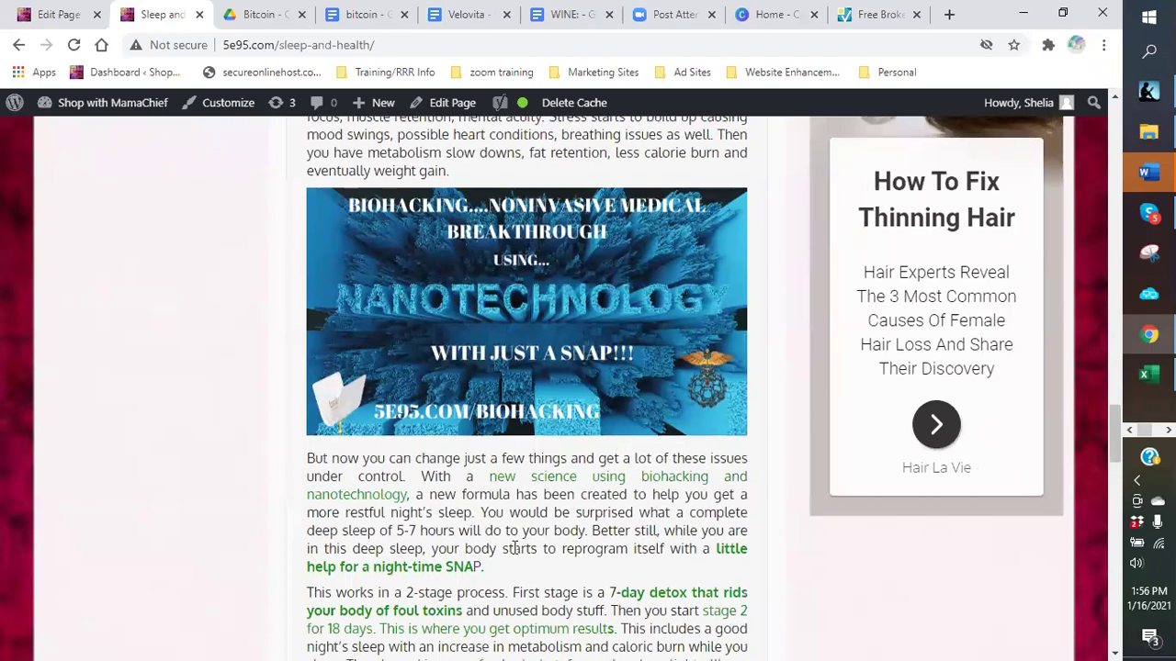
scroll(524, 562, down, 1)
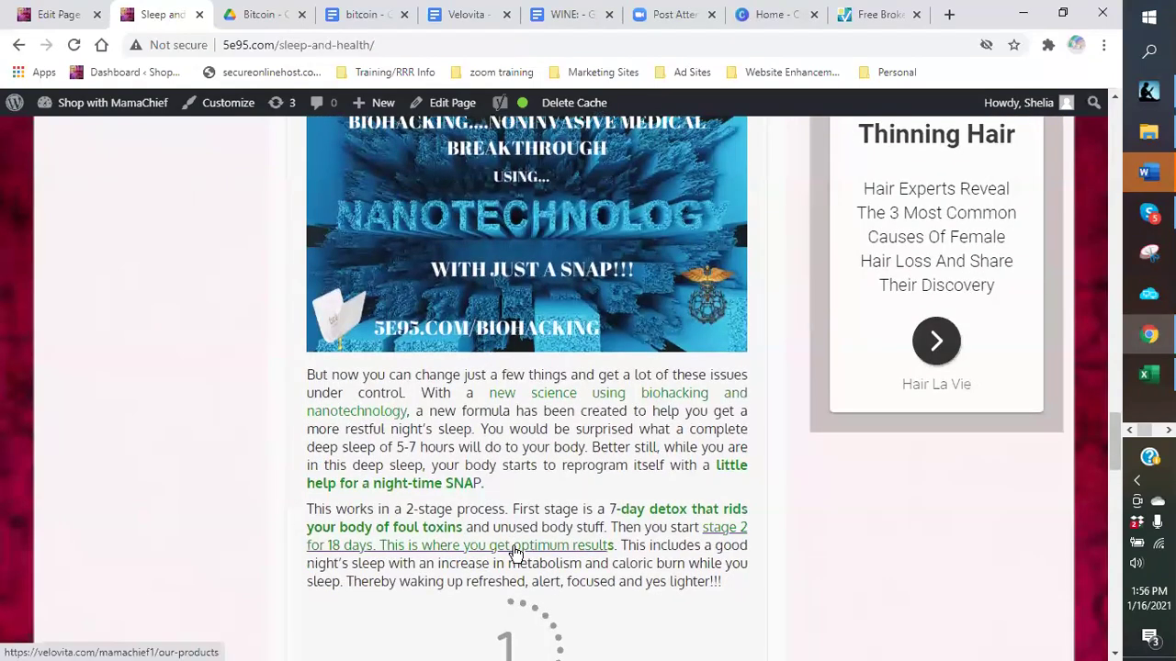
scroll(515, 554, up, 5)
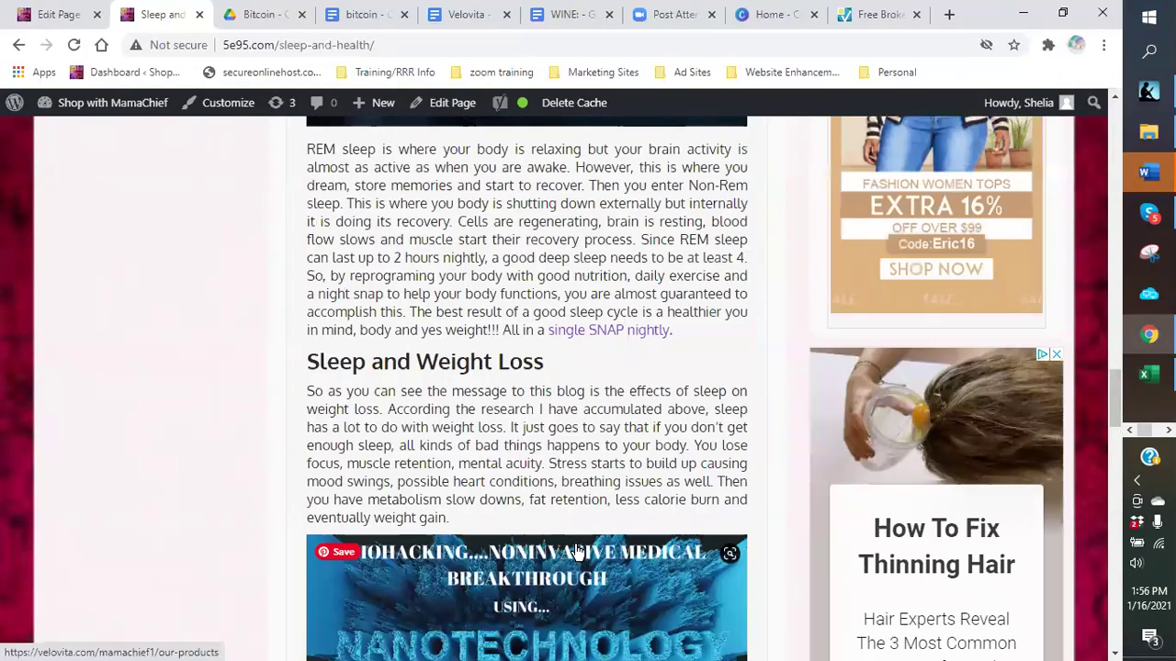
- Start a new WordPress page on the 5e95.com site
mouse_move(358, 109)
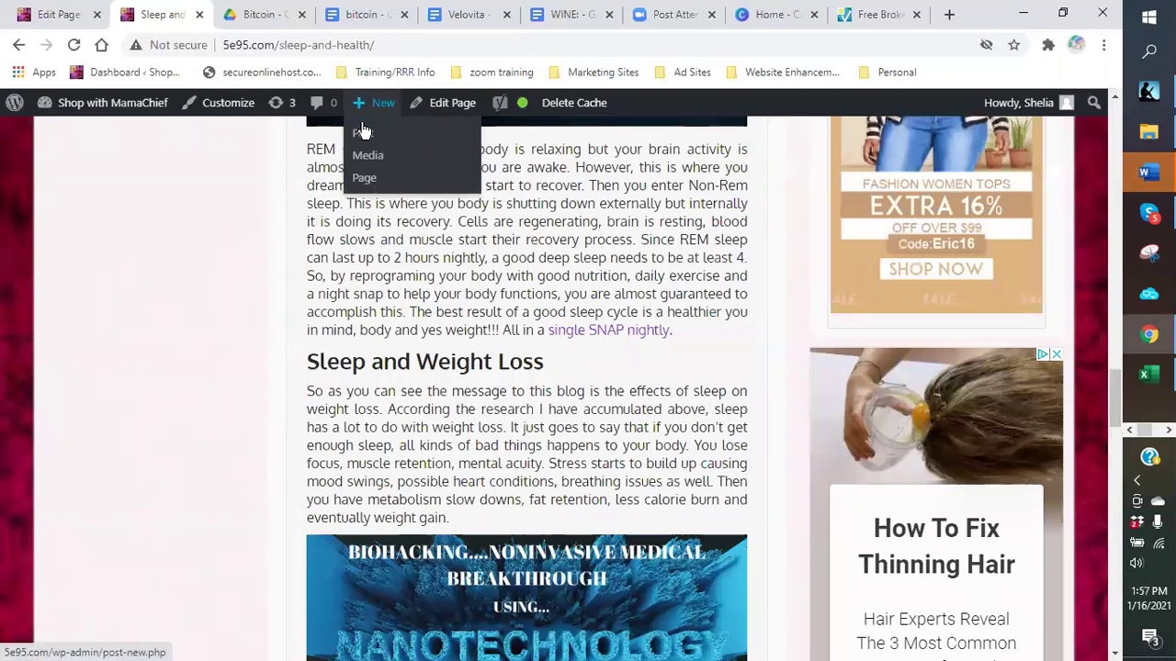
click(365, 180)
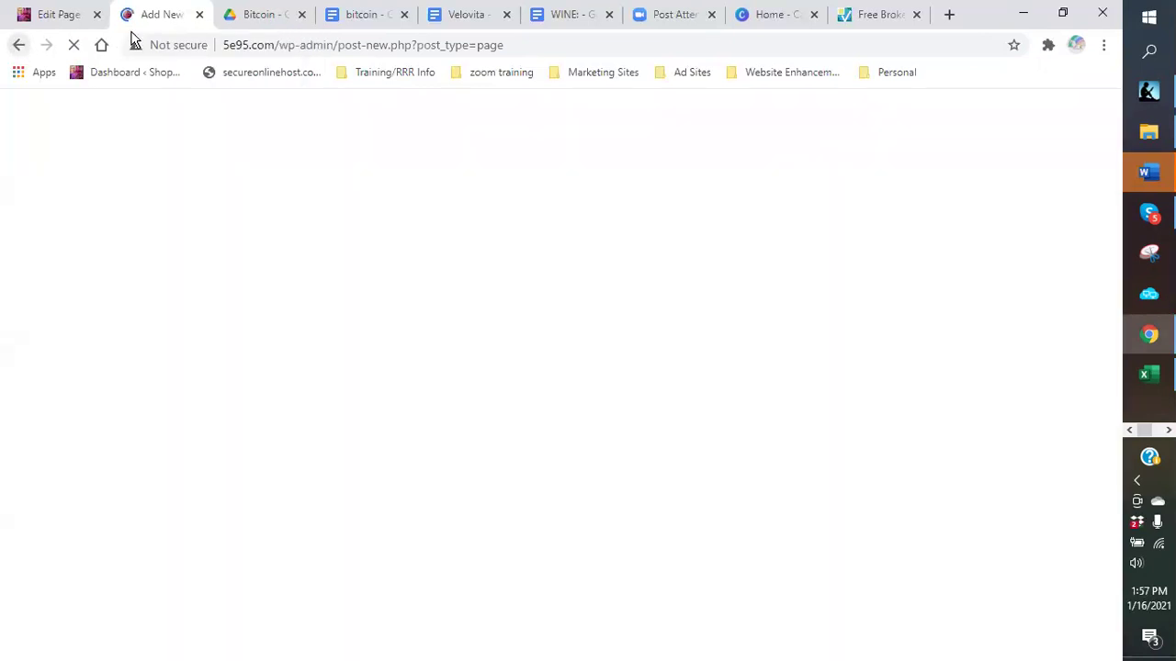
- Restore the Sleep and Health page, then open the 5e95.com WordPress dashboard in a new tab and start a new page
key(alt+Left)
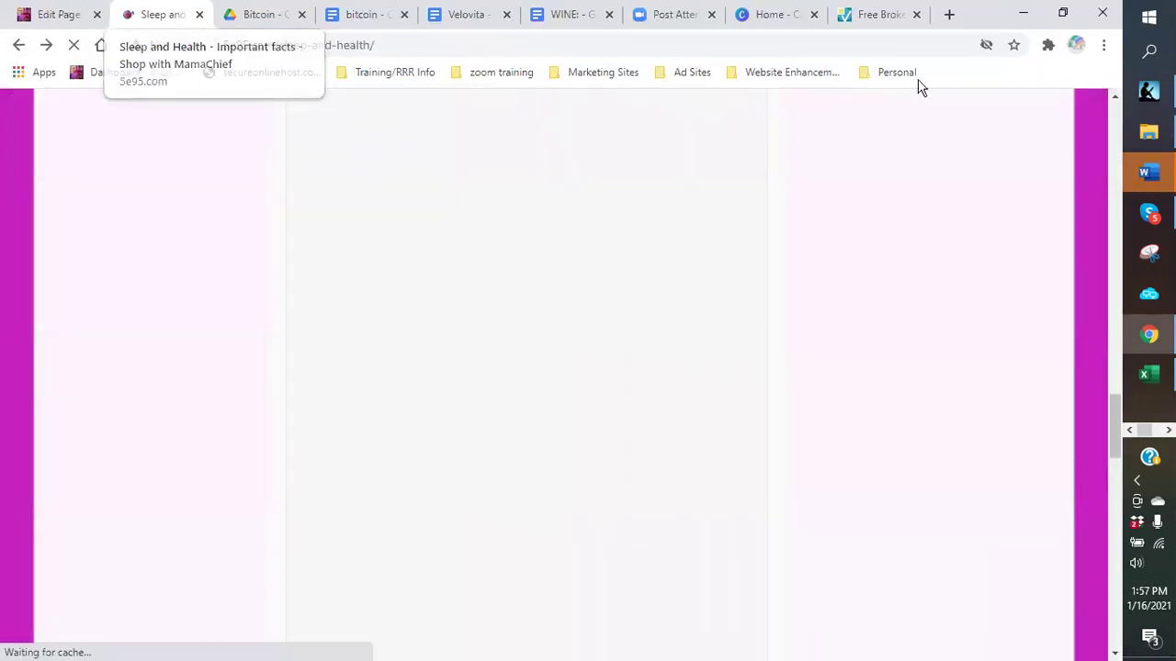
click(949, 14)
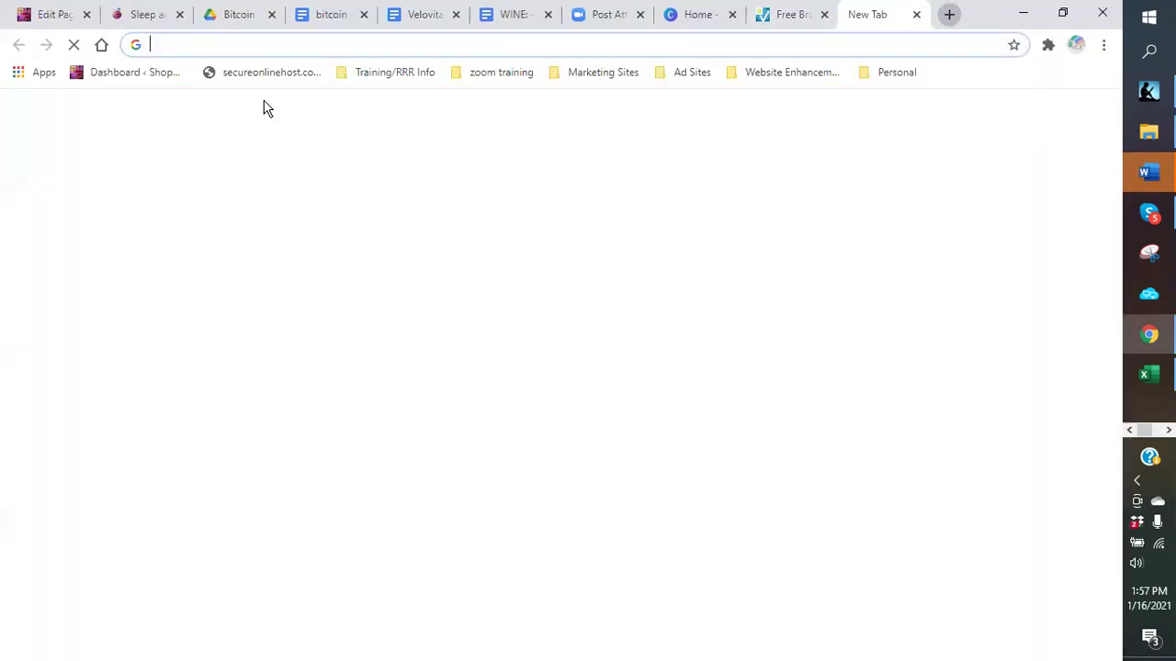
click(114, 73)
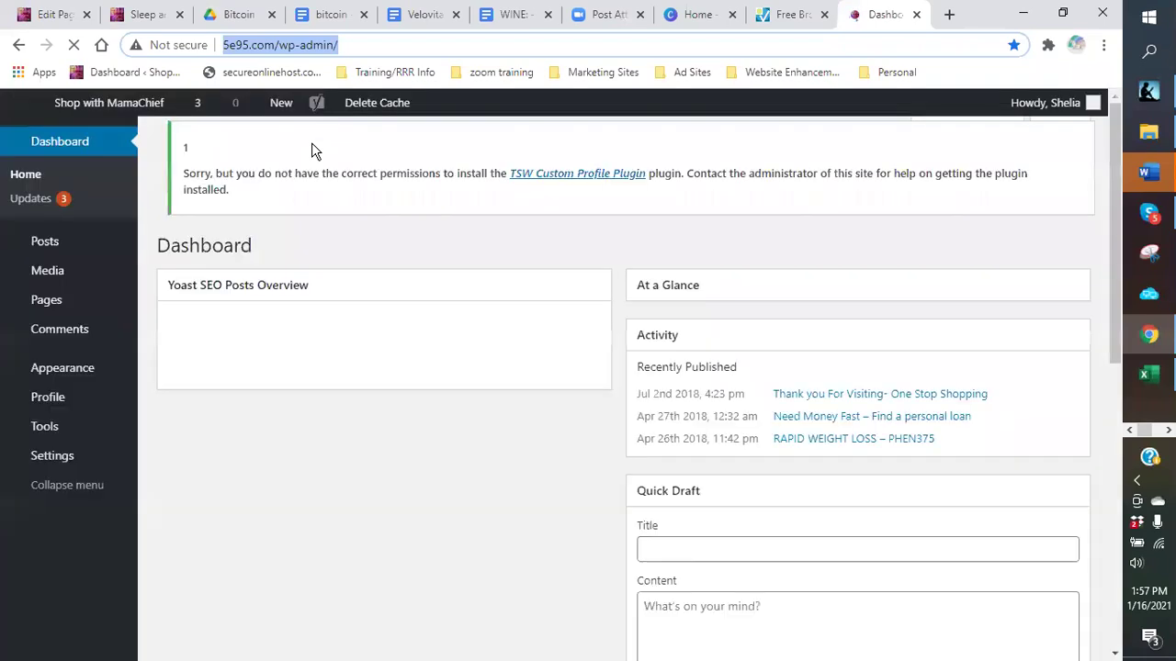
mouse_move(292, 102)
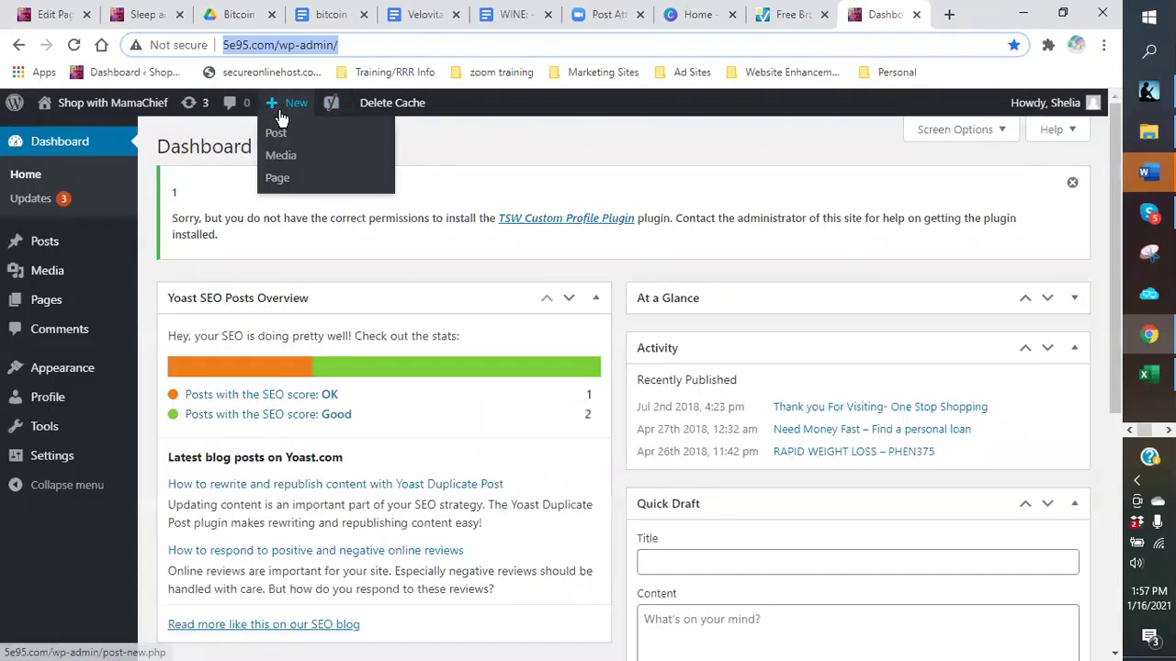
click(277, 180)
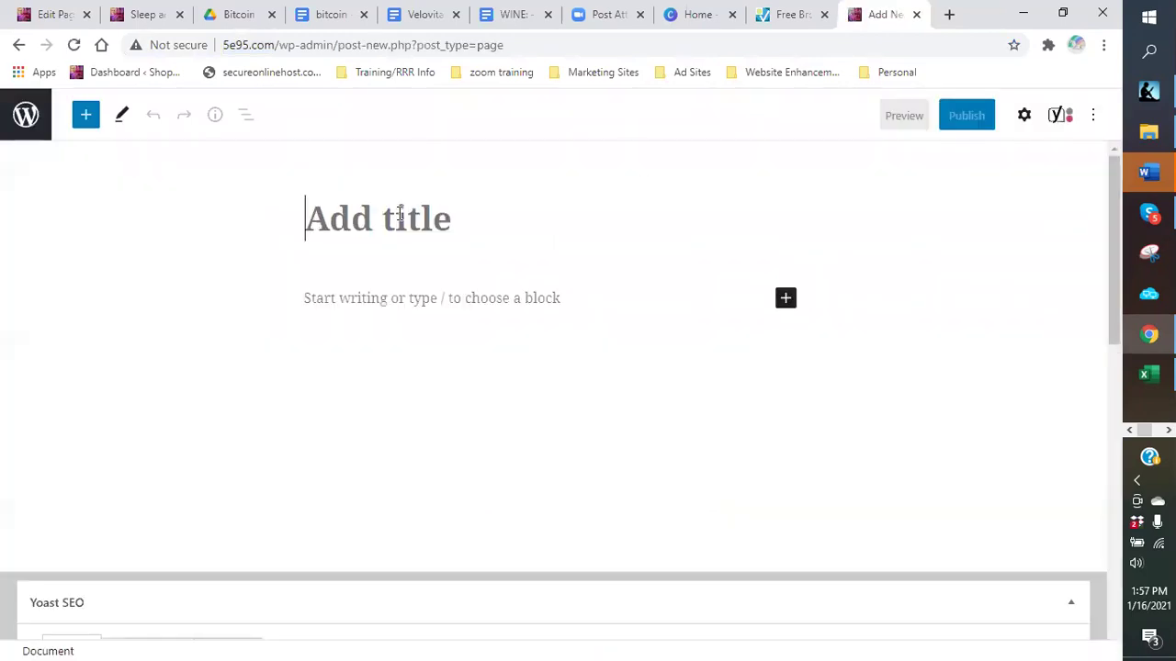
- Title the new page "Sleep and Its affects on Your Body"
text(S)
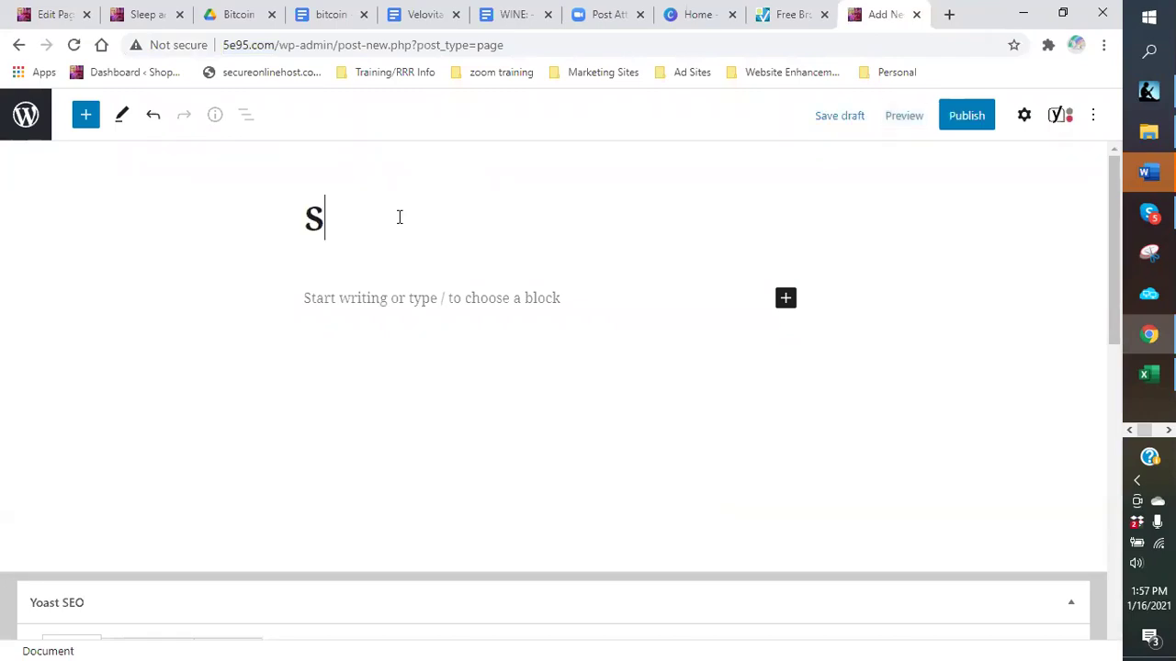
text(leep and t)
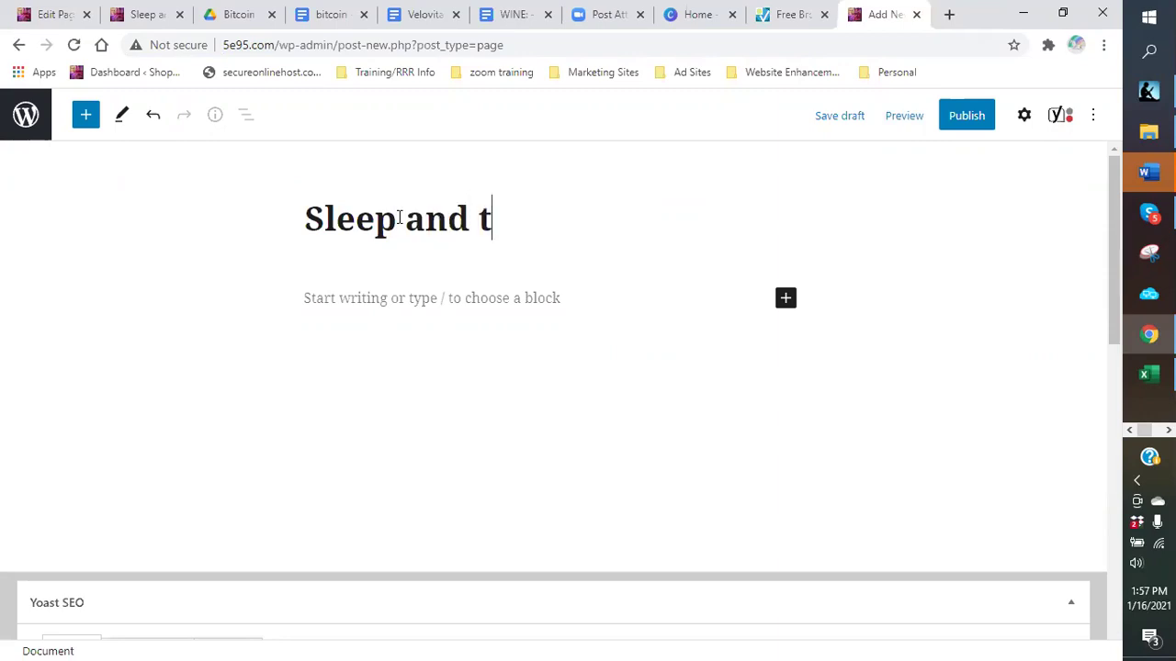
text(he aff)
key(BackSpace)
key(BackSpace)
key(BackSpace)
key(BackSpace)
key(BackSpace)
key(BackSpace)
key(BackSpace)
text(Its af)
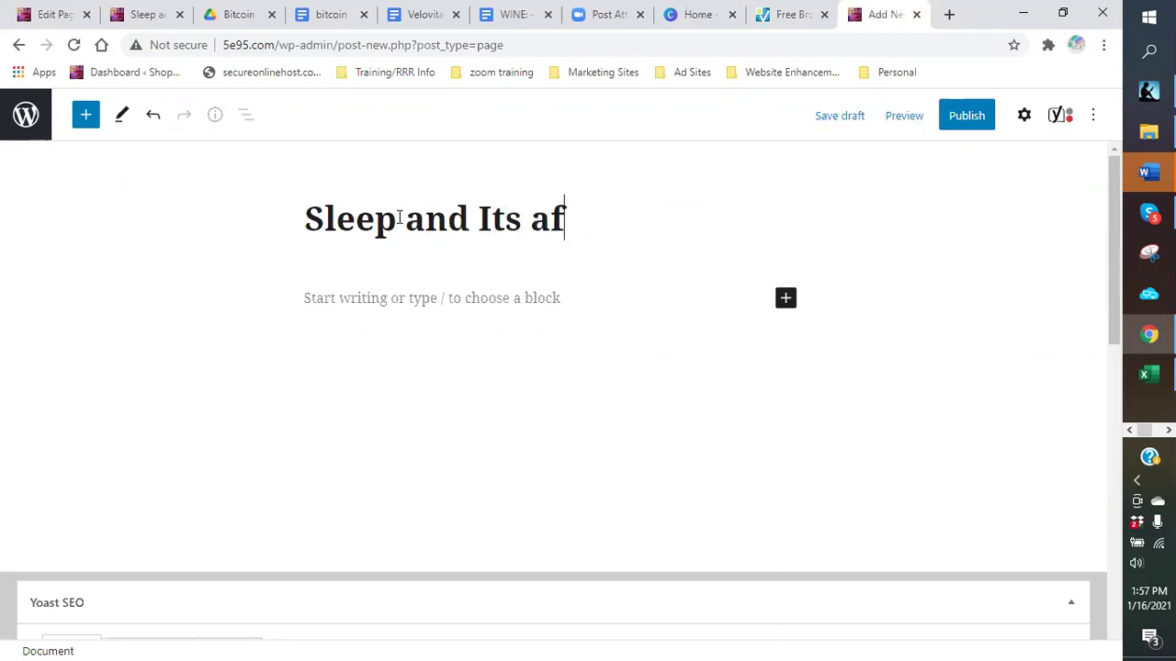
text(fects on )
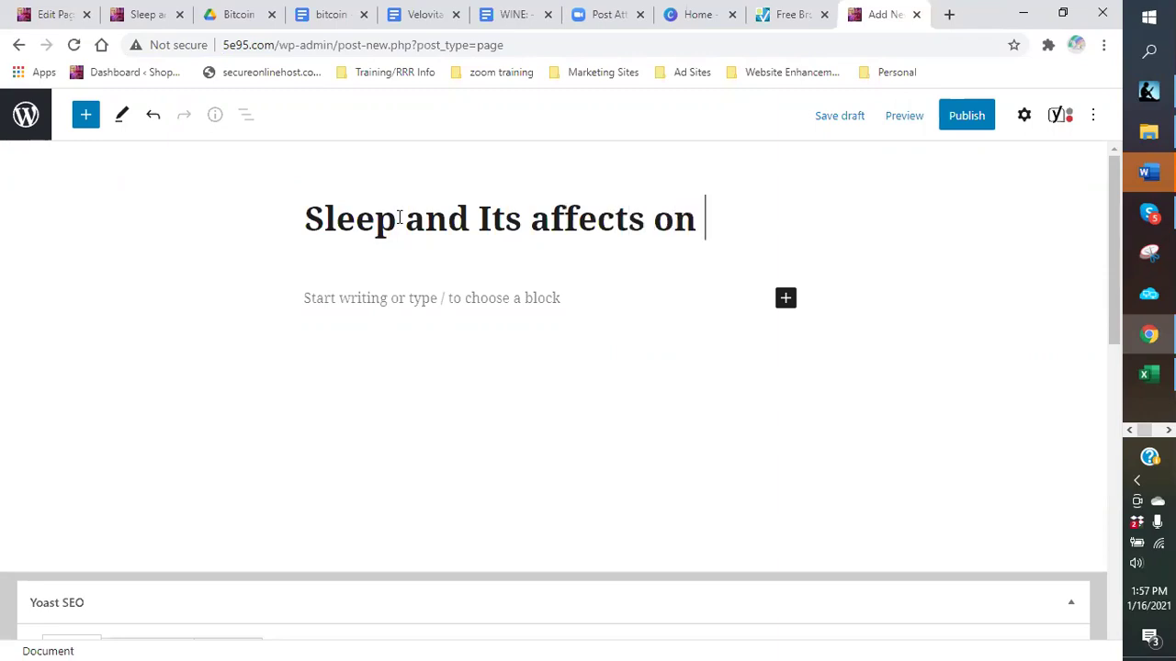
text(t)
key(BackSpace)
text(You)
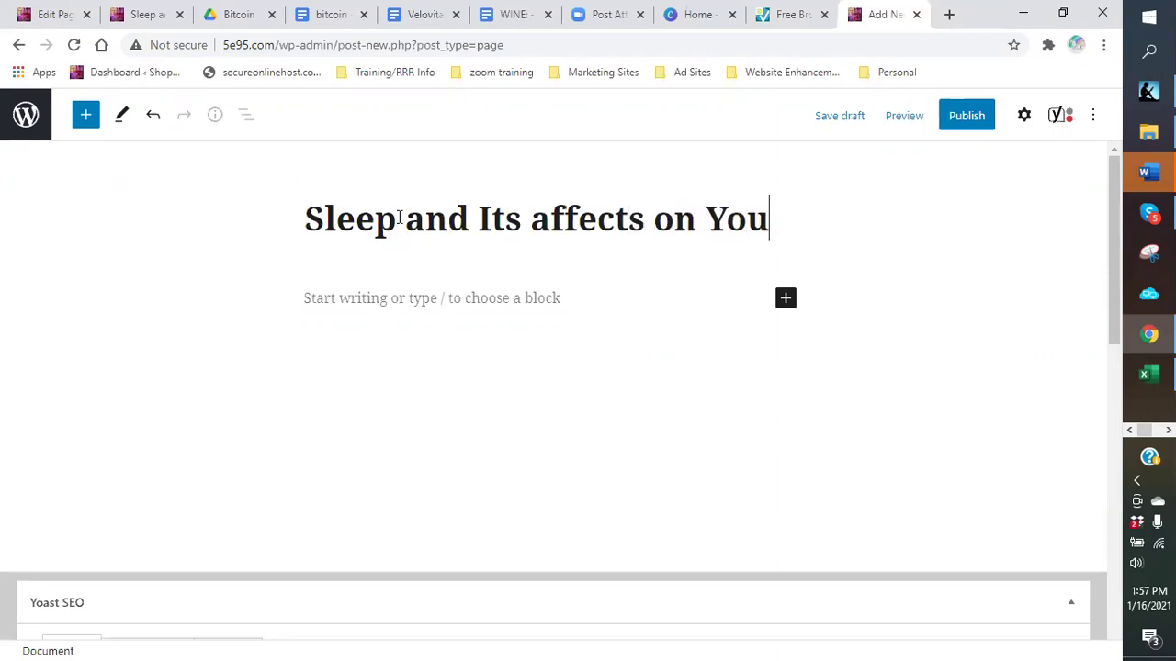
text(r Body)
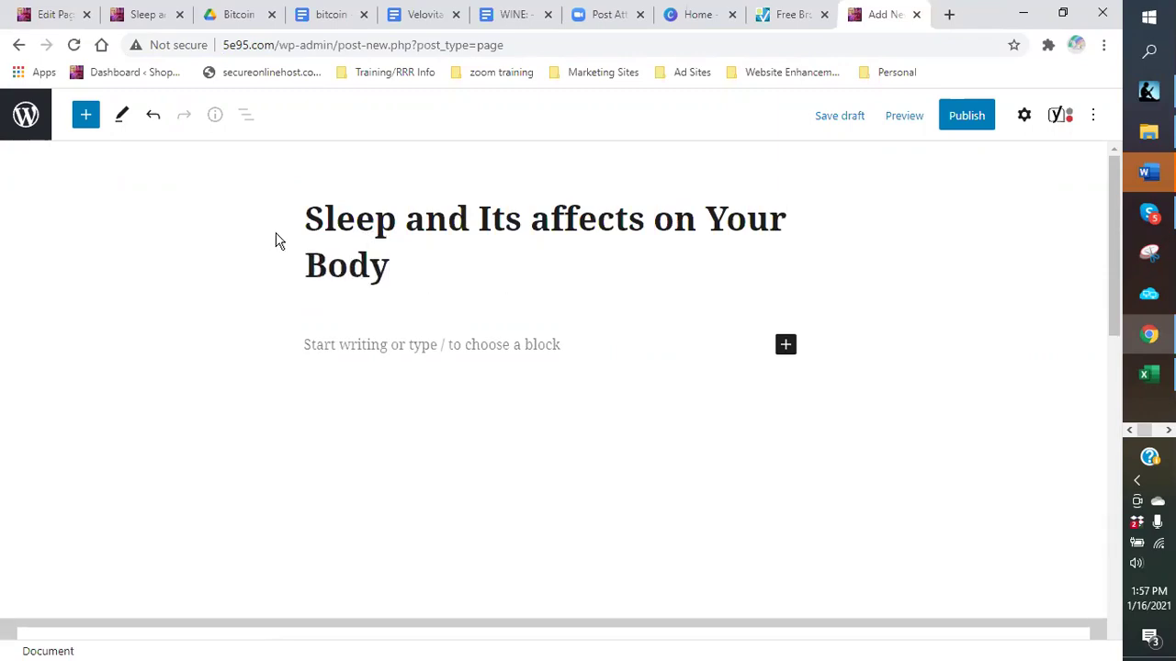
scroll(432, 280, down, 1)
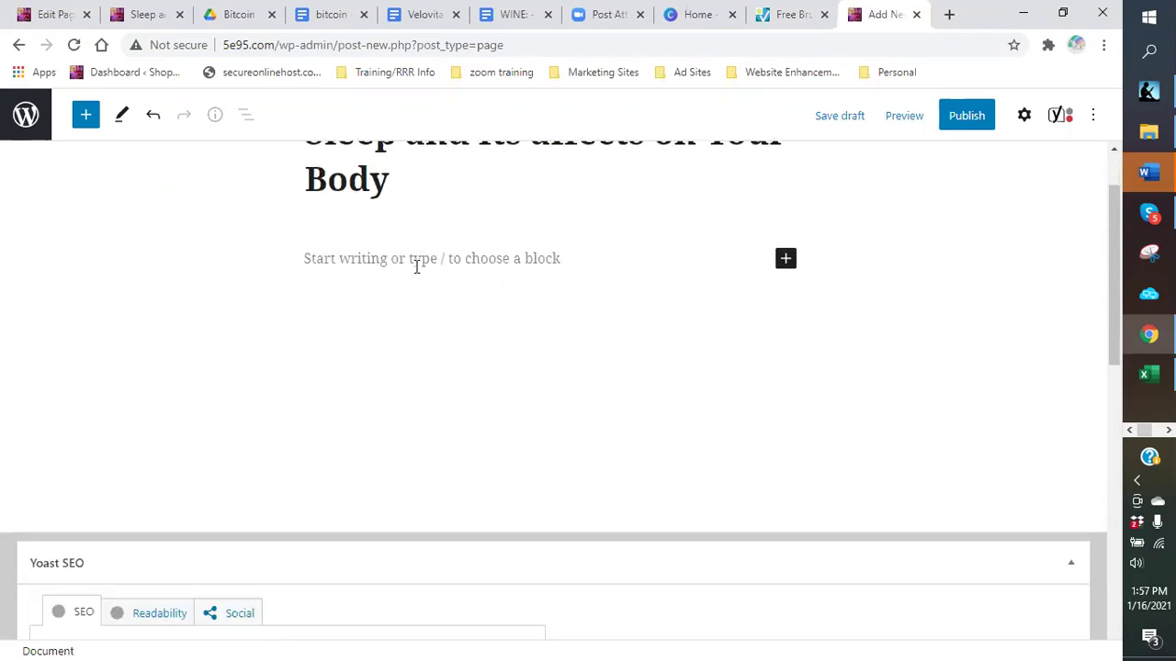
- Copy the five lines from "Did You Know Sleep Loss Causes Weight Gain" to "Lack of Sleep is linked to forgetfulness" in the Velovita document
click(427, 20)
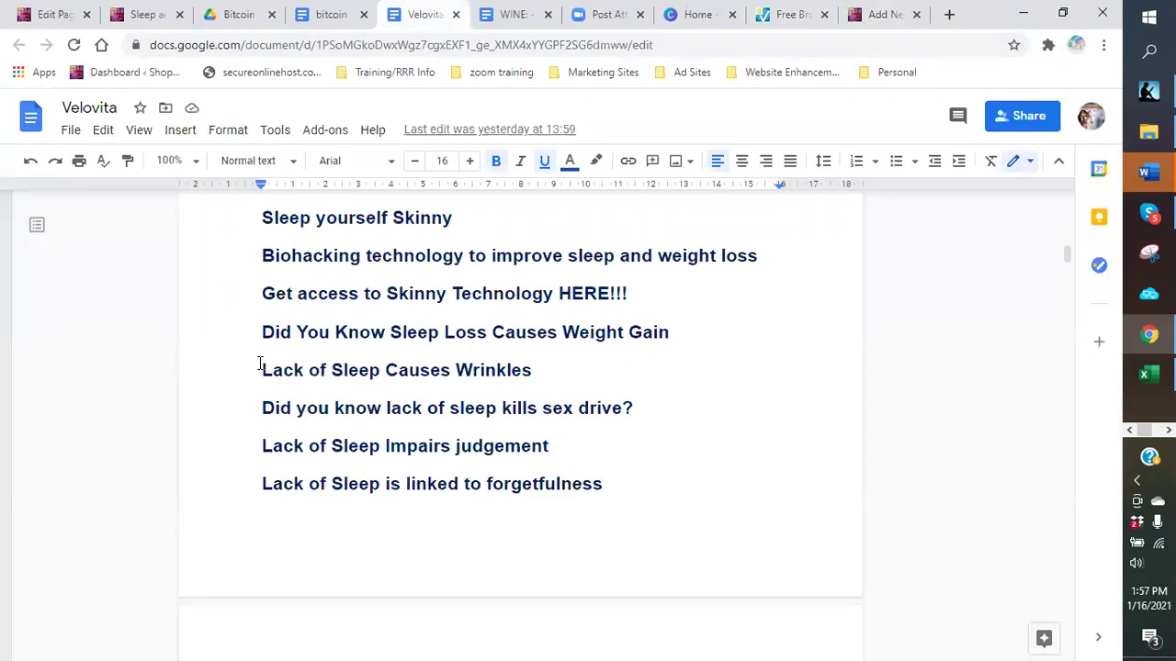
drag(260, 340, 606, 486)
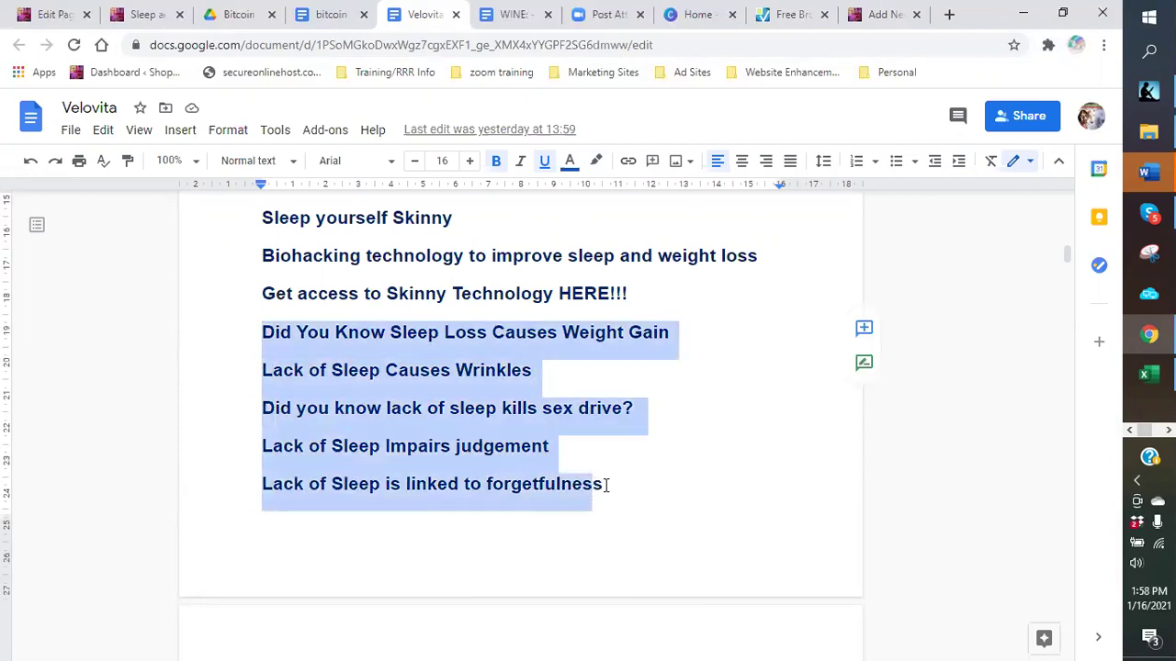
right_click(510, 431)
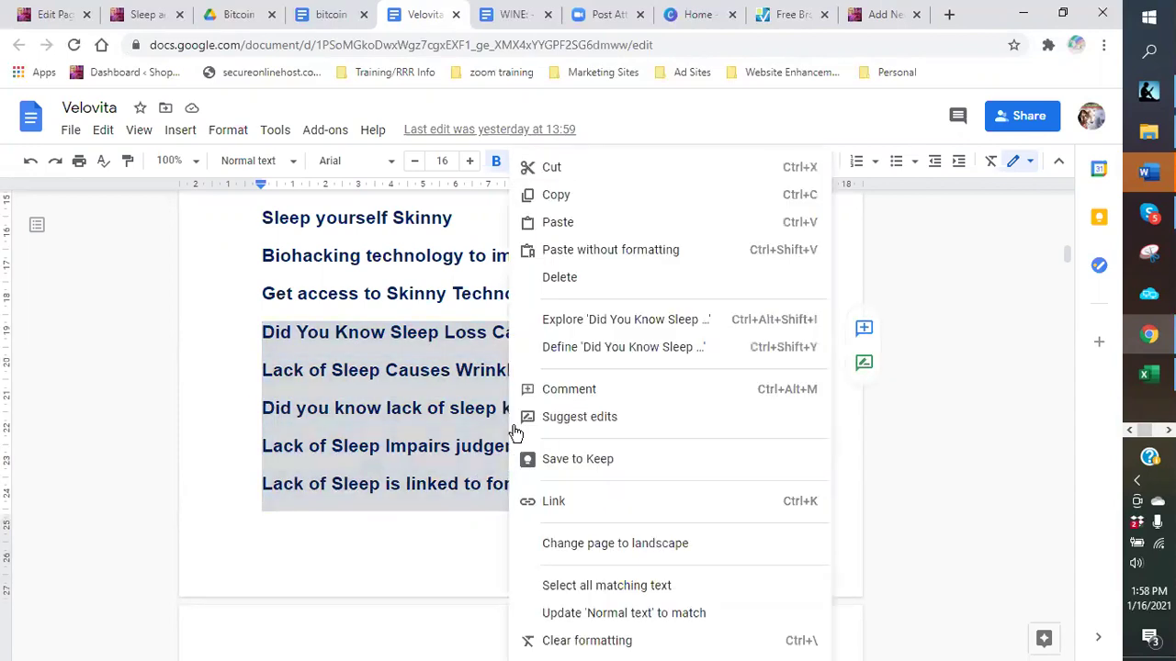
click(551, 194)
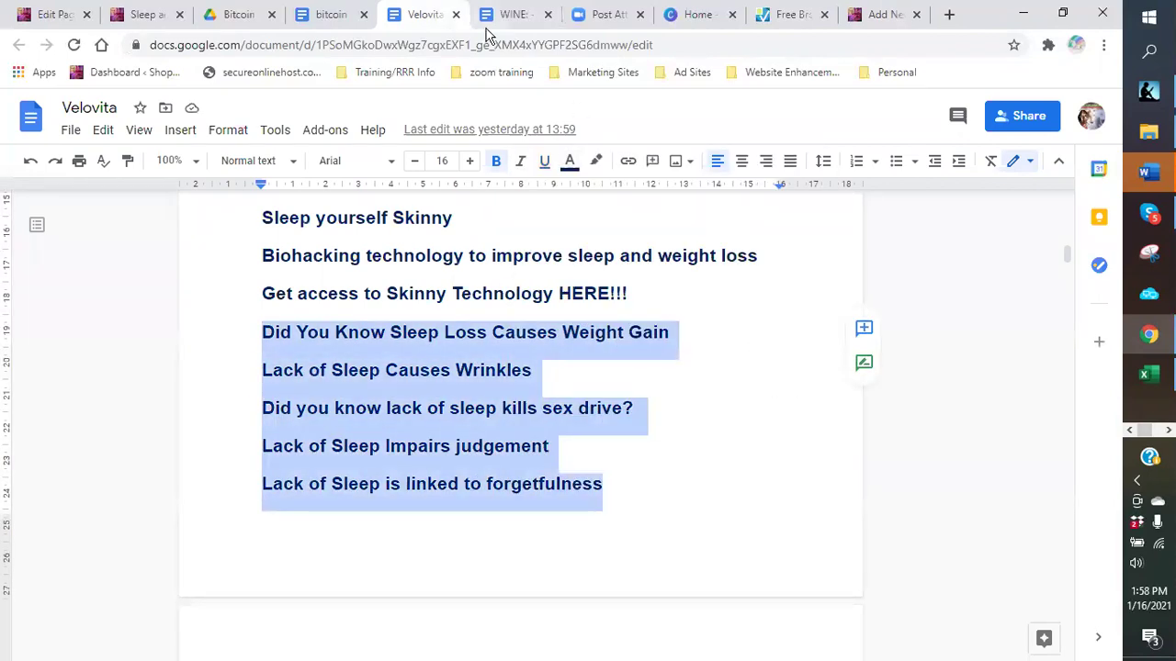
- Add a Heading block beneath the new WordPress page's title, paste the copied sleep lines there and check them
click(880, 15)
click(330, 264)
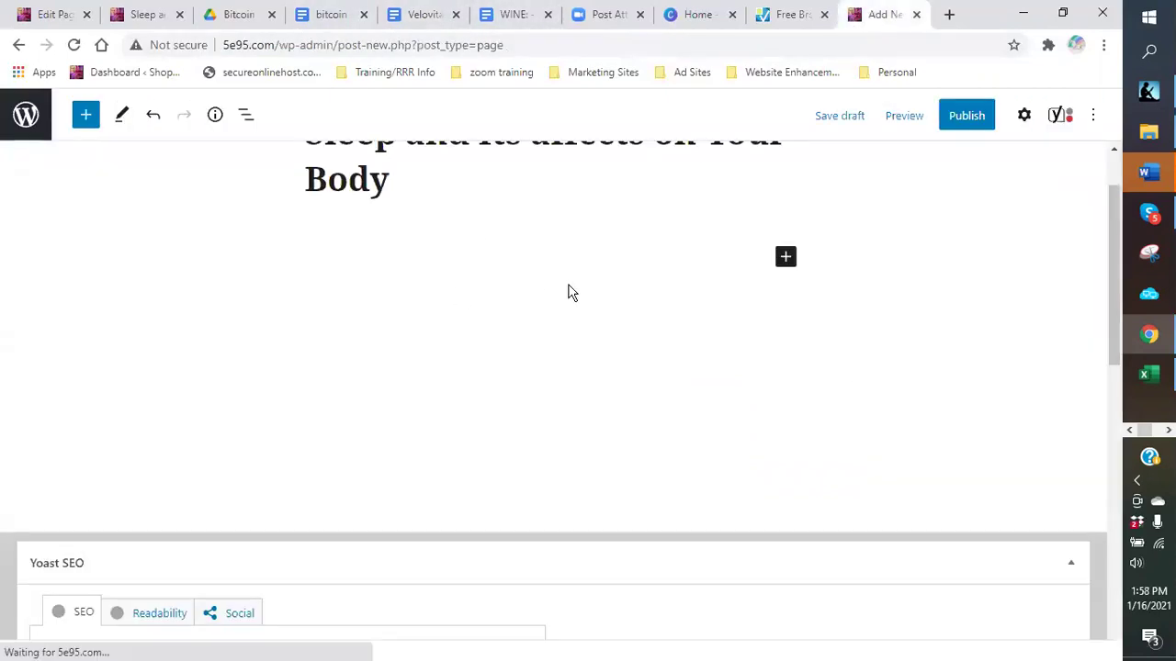
click(785, 261)
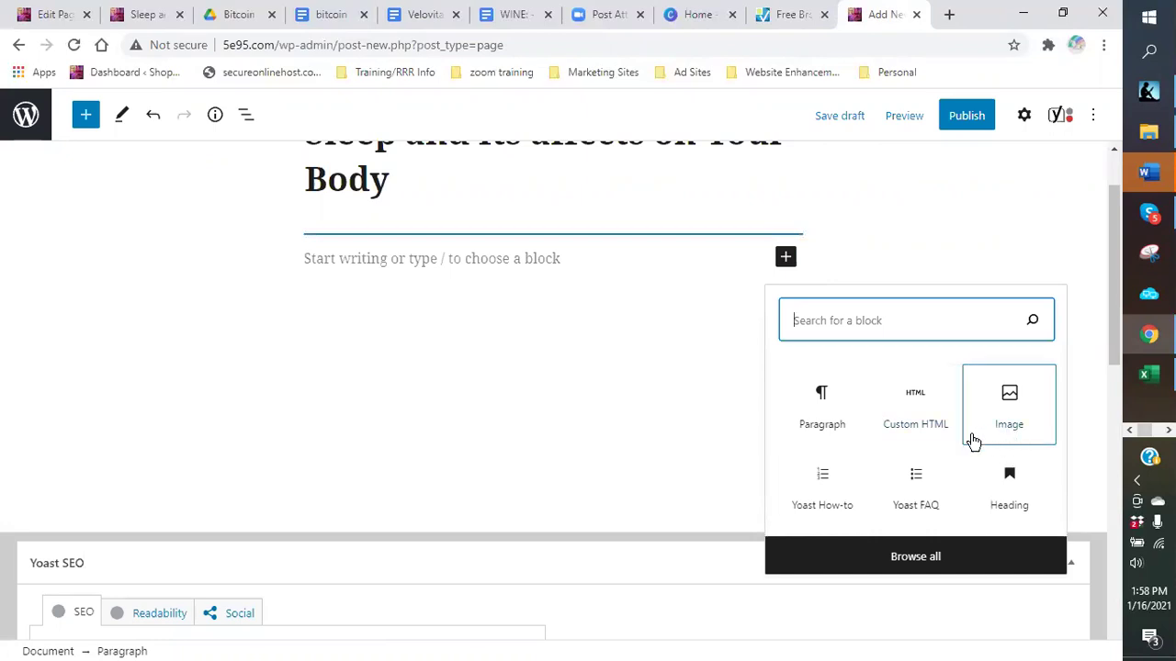
click(1009, 494)
right_click(337, 274)
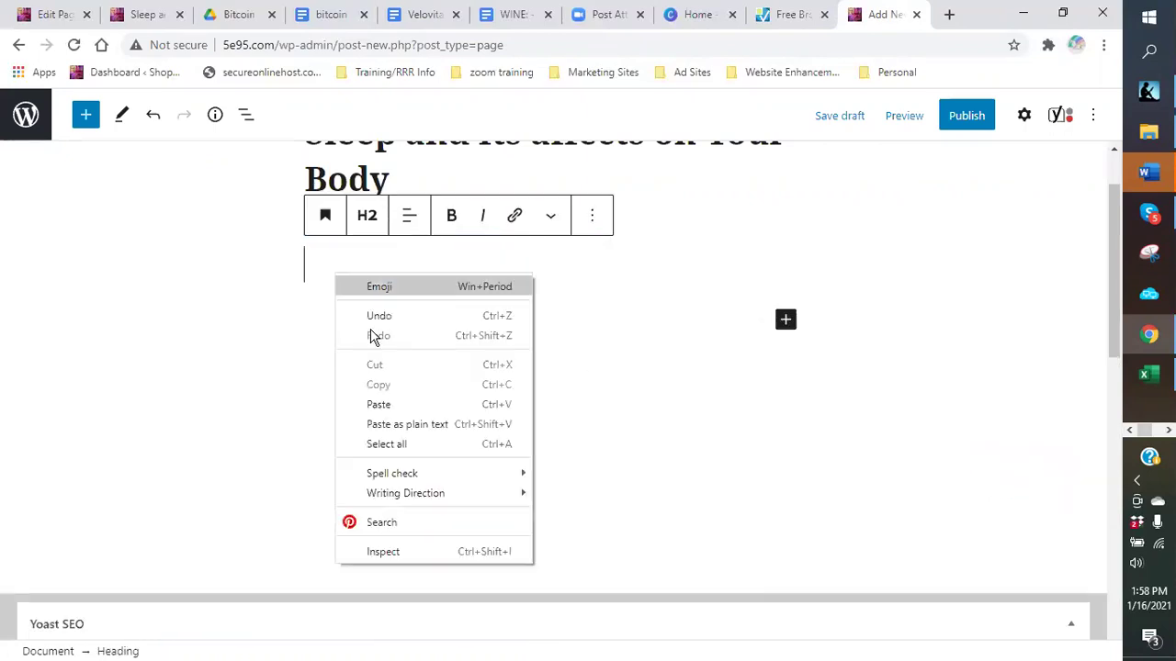
click(380, 404)
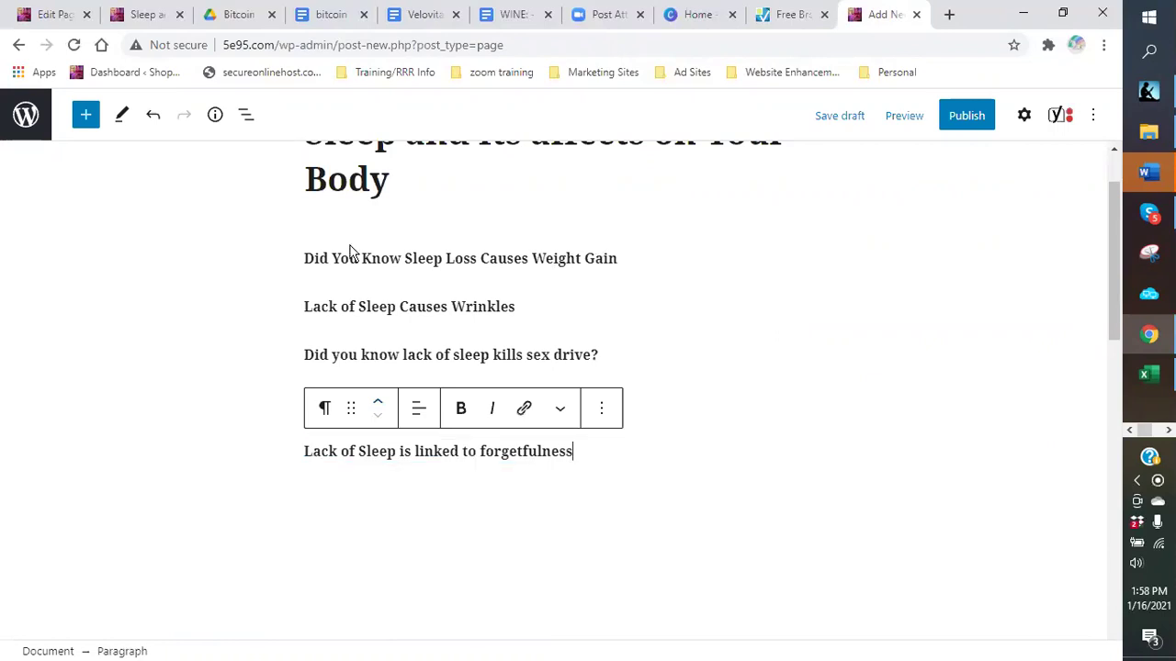
scroll(385, 263, up, 1)
scroll(516, 259, down, 2)
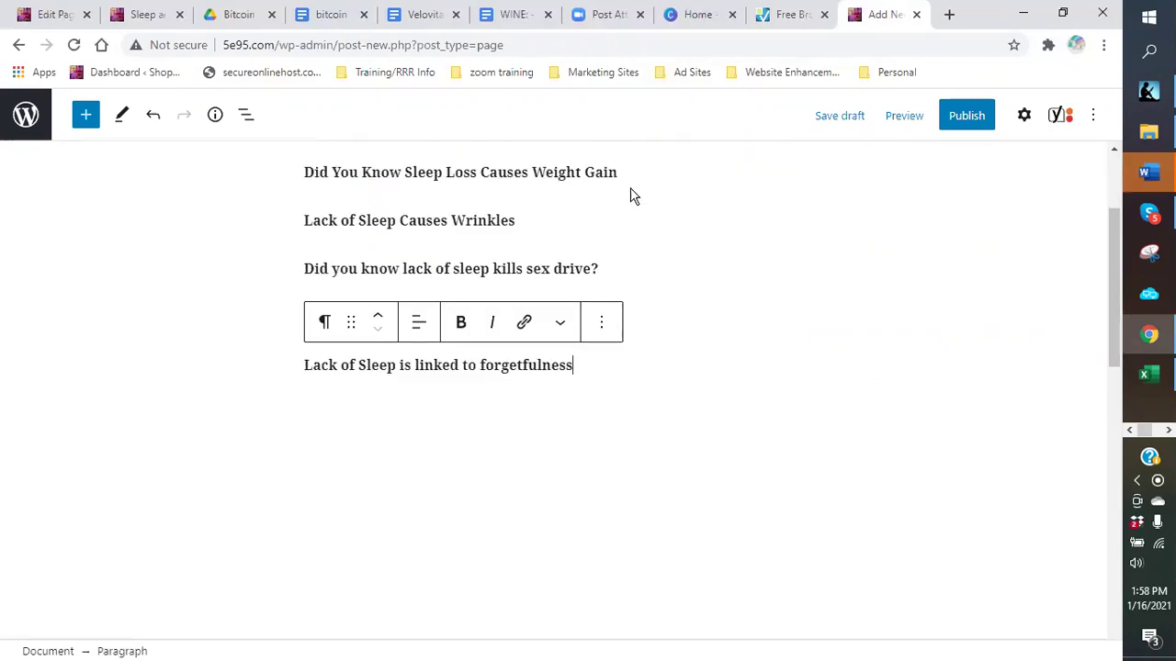
click(606, 217)
scroll(632, 248, up, 2)
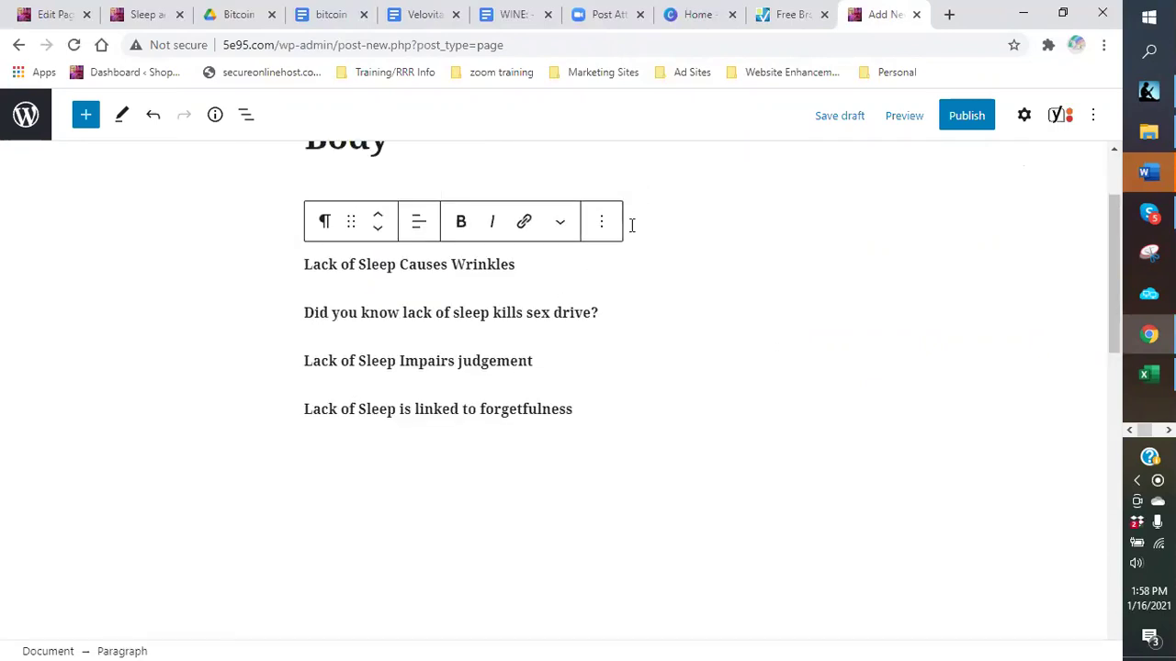
click(691, 353)
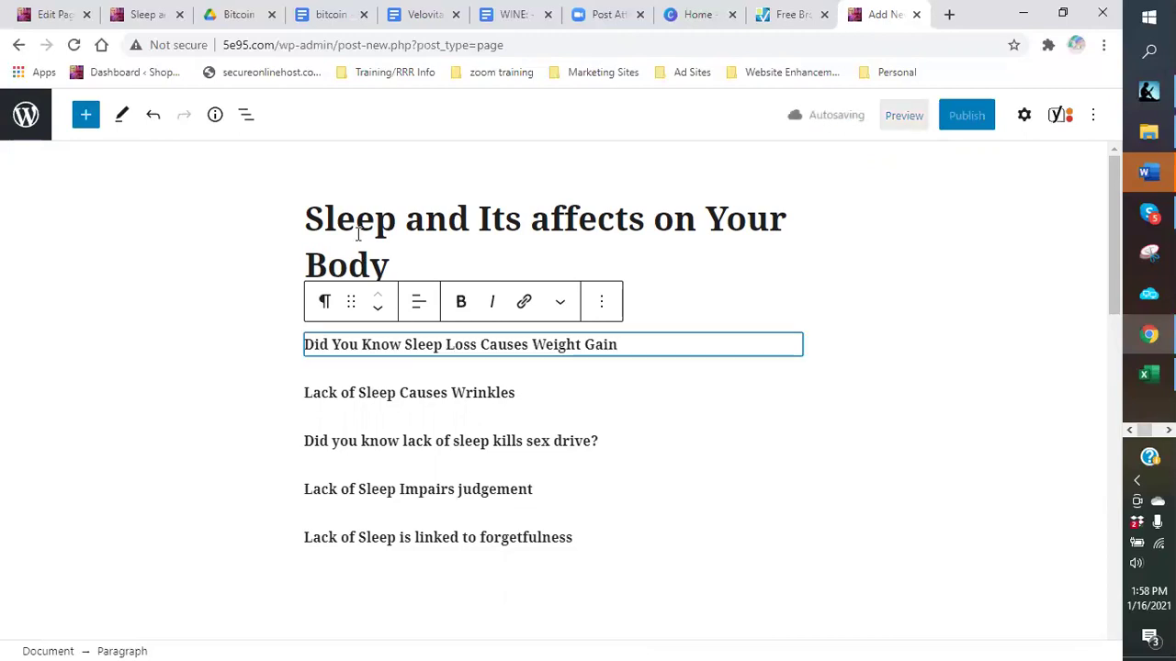
- Open the Jaaxy keyword tool from the Website Enhancement bookmarks in a new tab and log in
click(949, 14)
click(787, 72)
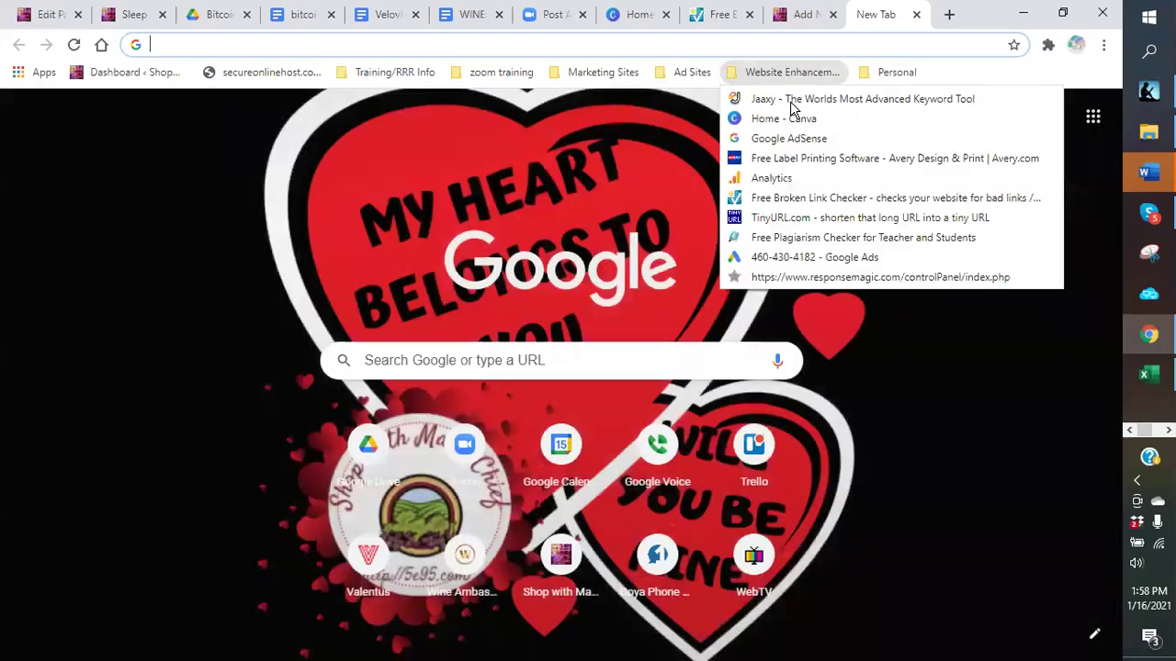
click(799, 102)
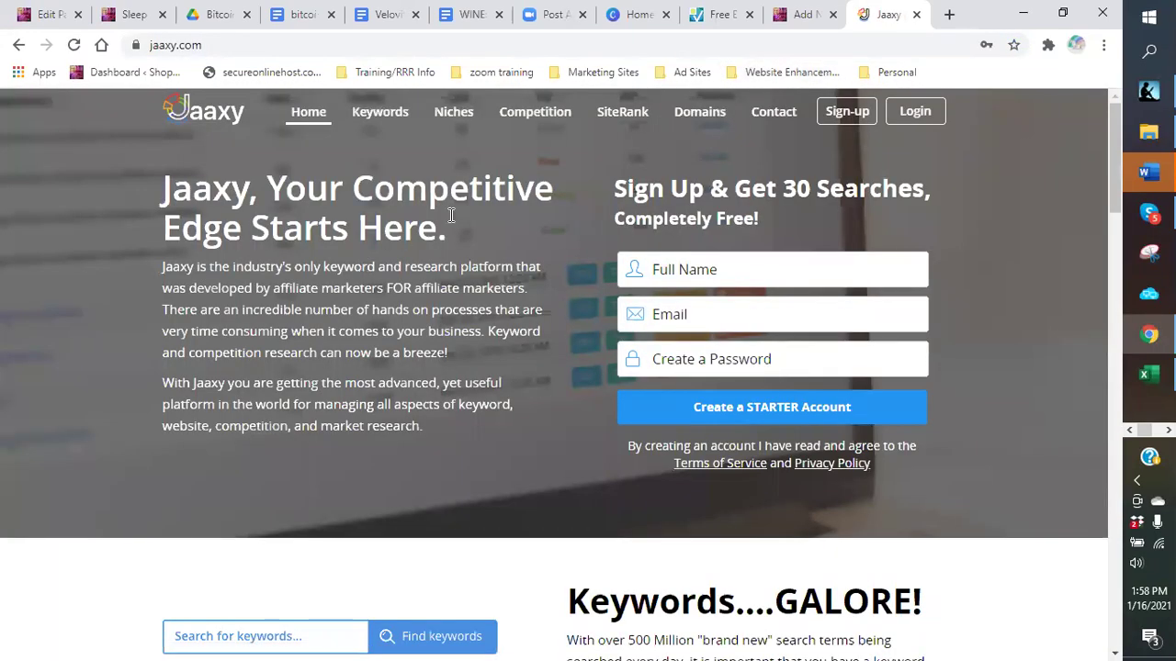
click(914, 111)
click(775, 317)
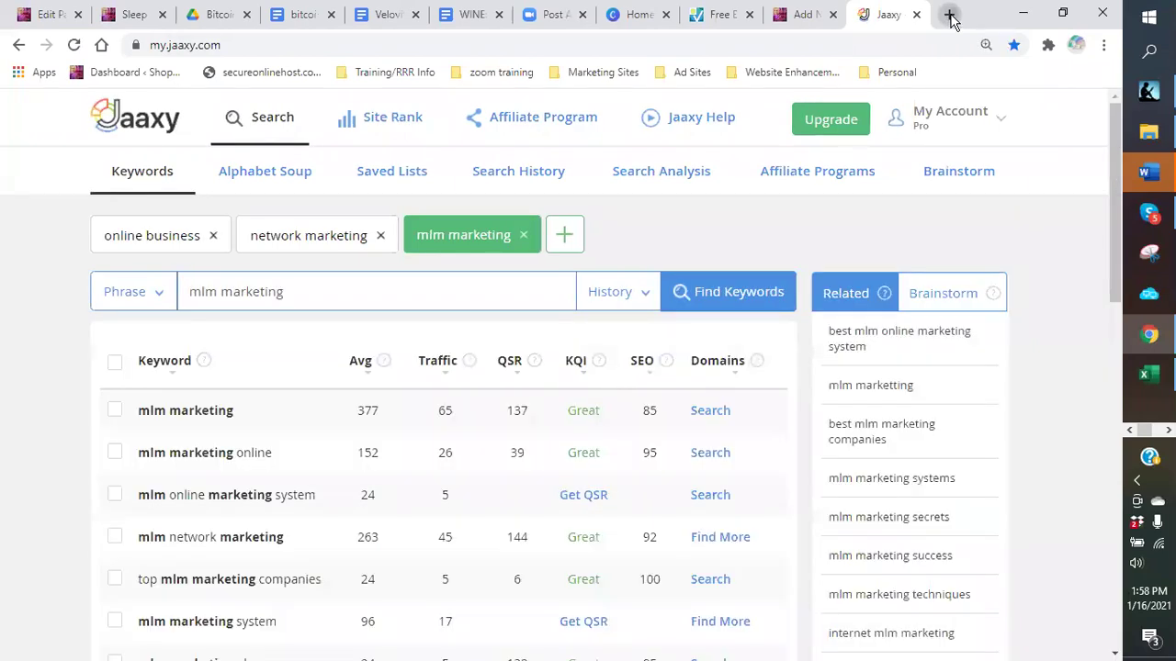
- Search Google for "sleep and your body" in a new tab and look through the article results
click(949, 15)
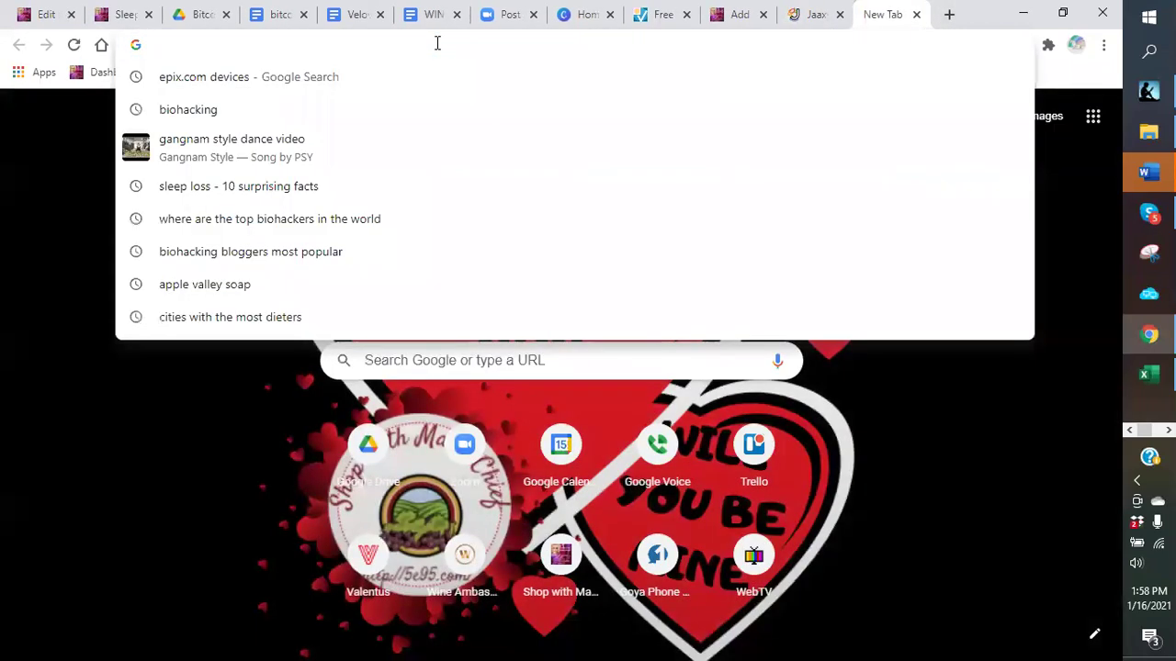
text(sleep and )
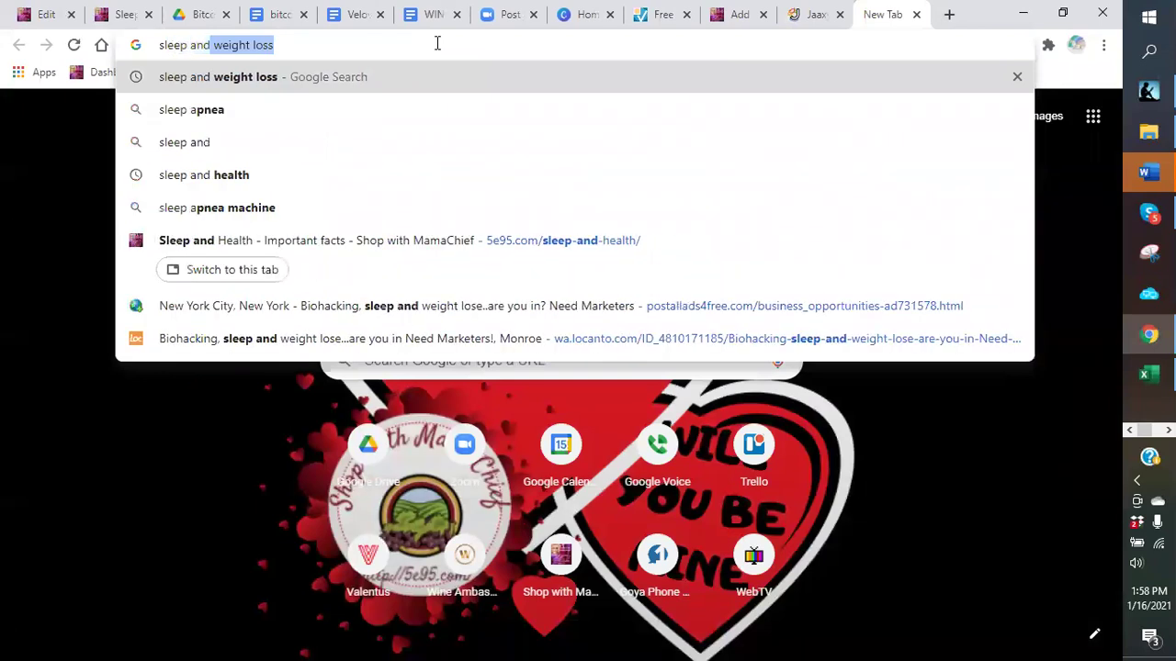
text(your body)
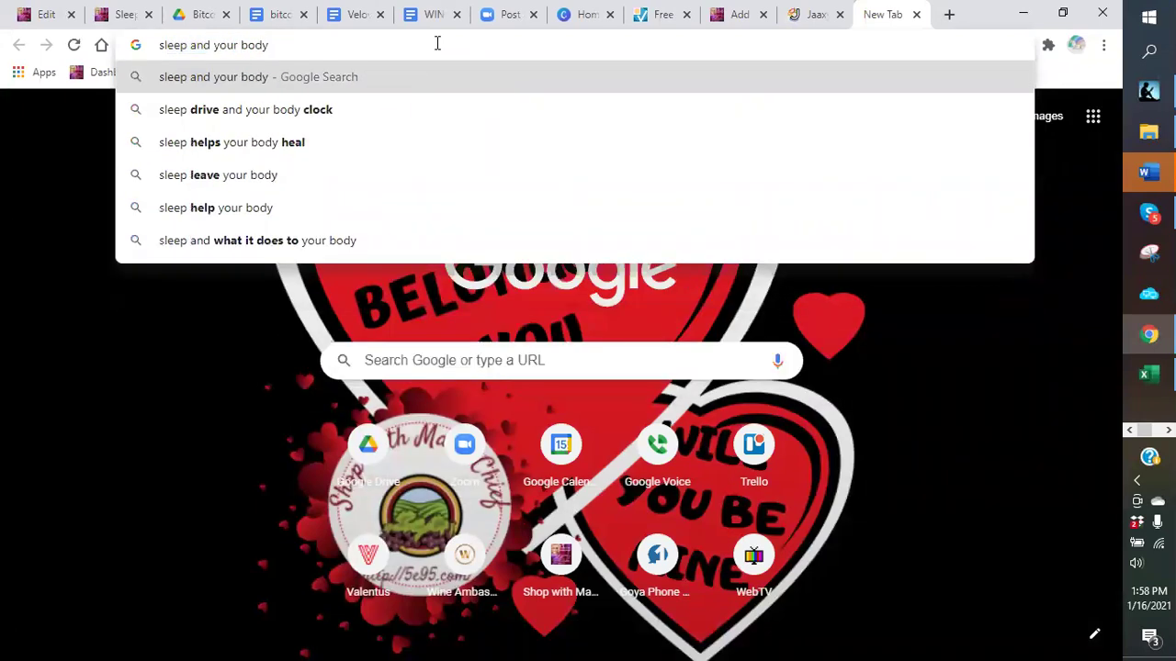
key(Return)
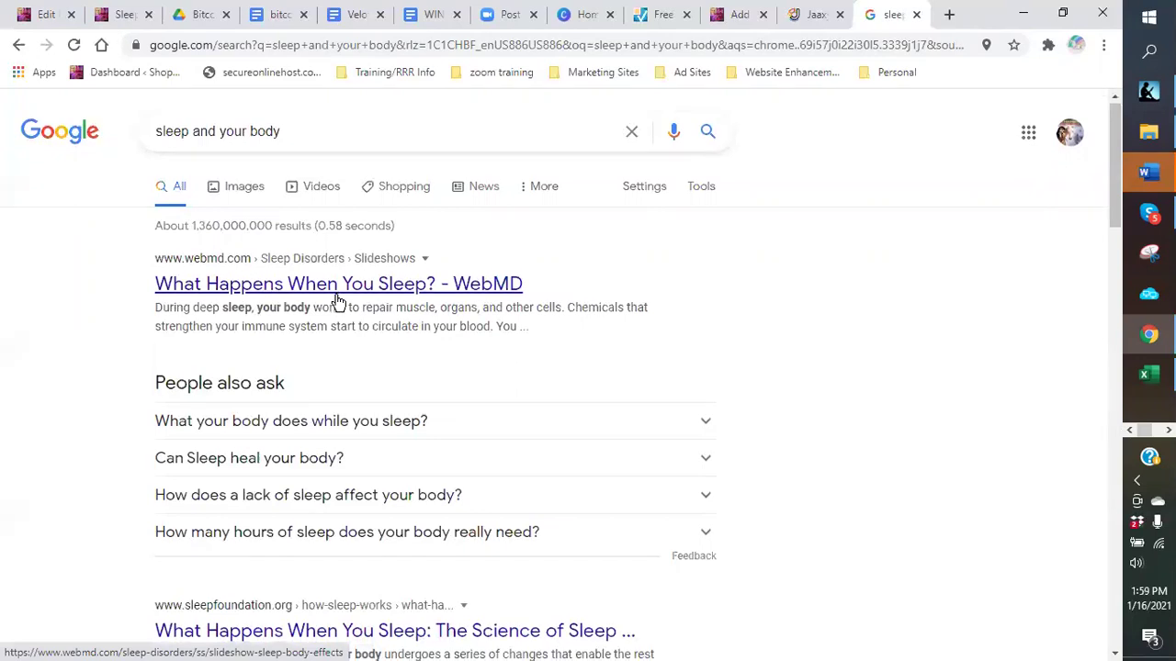
scroll(337, 303, down, 1)
scroll(337, 303, down, 2)
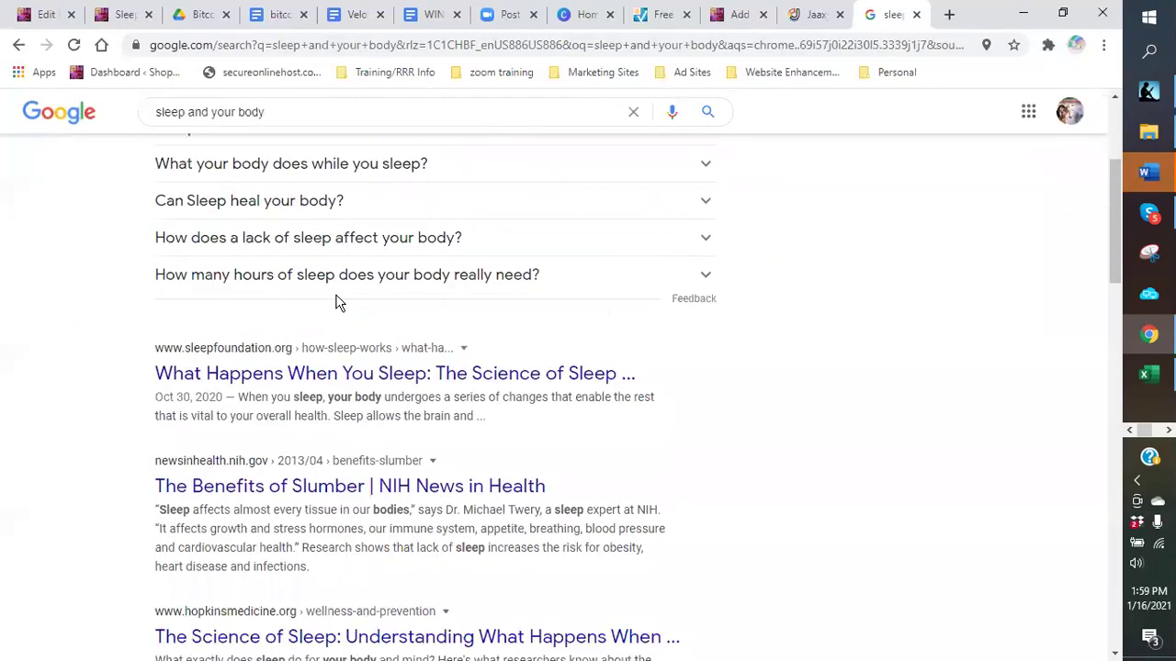
scroll(337, 303, down, 3)
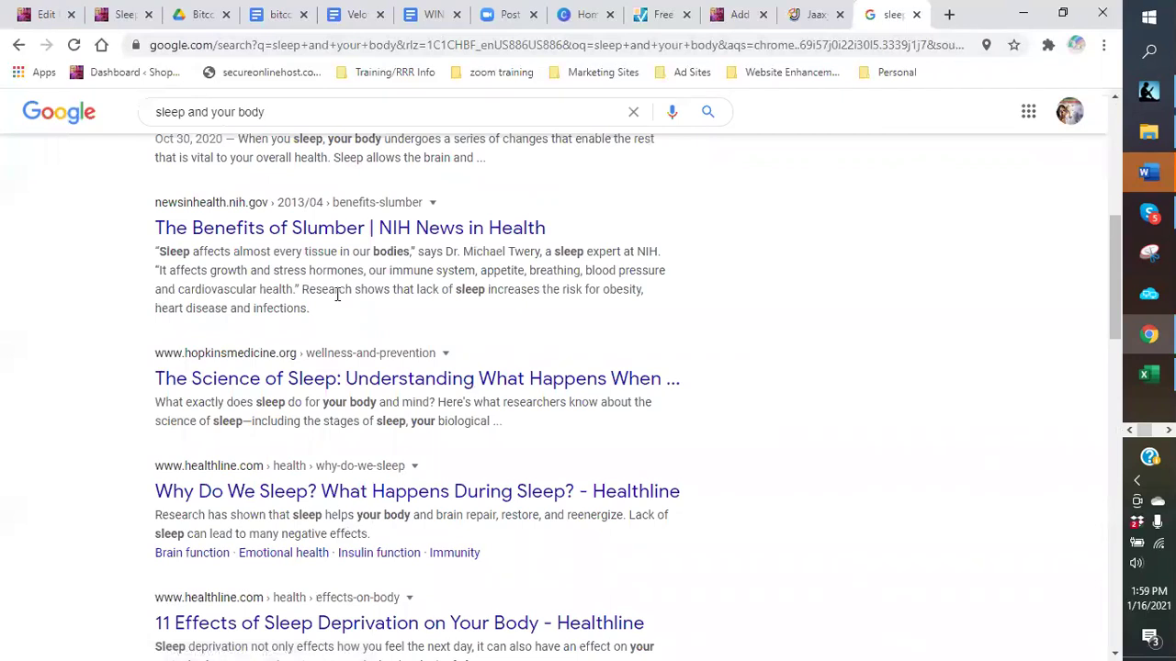
scroll(337, 294, down, 3)
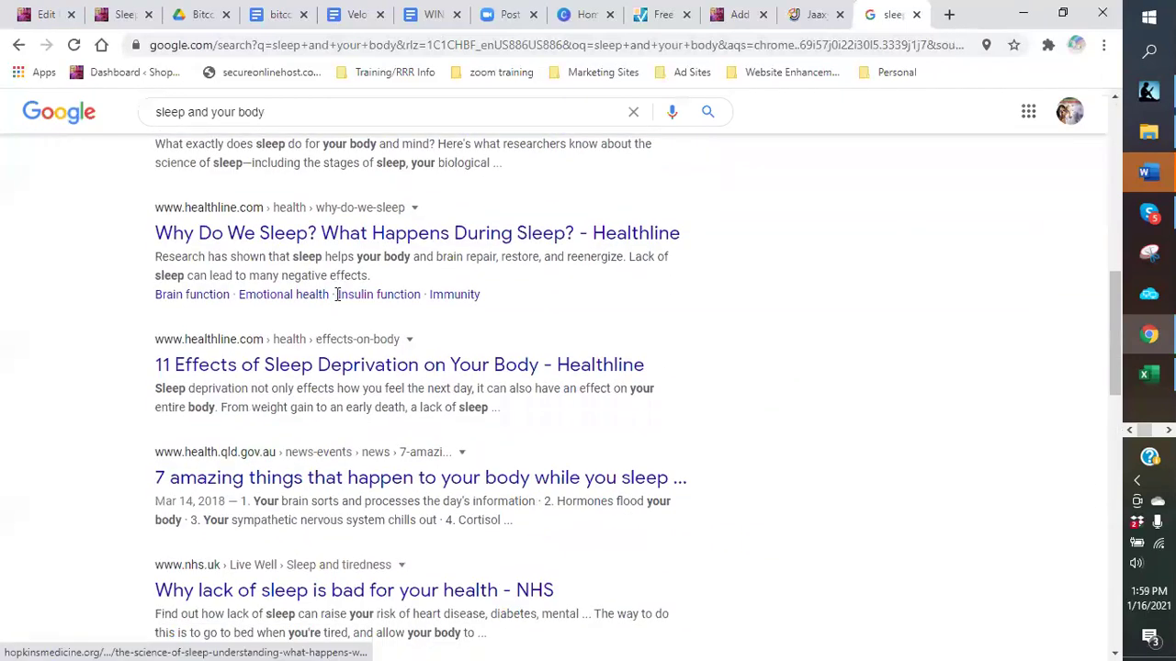
scroll(337, 293, down, 4)
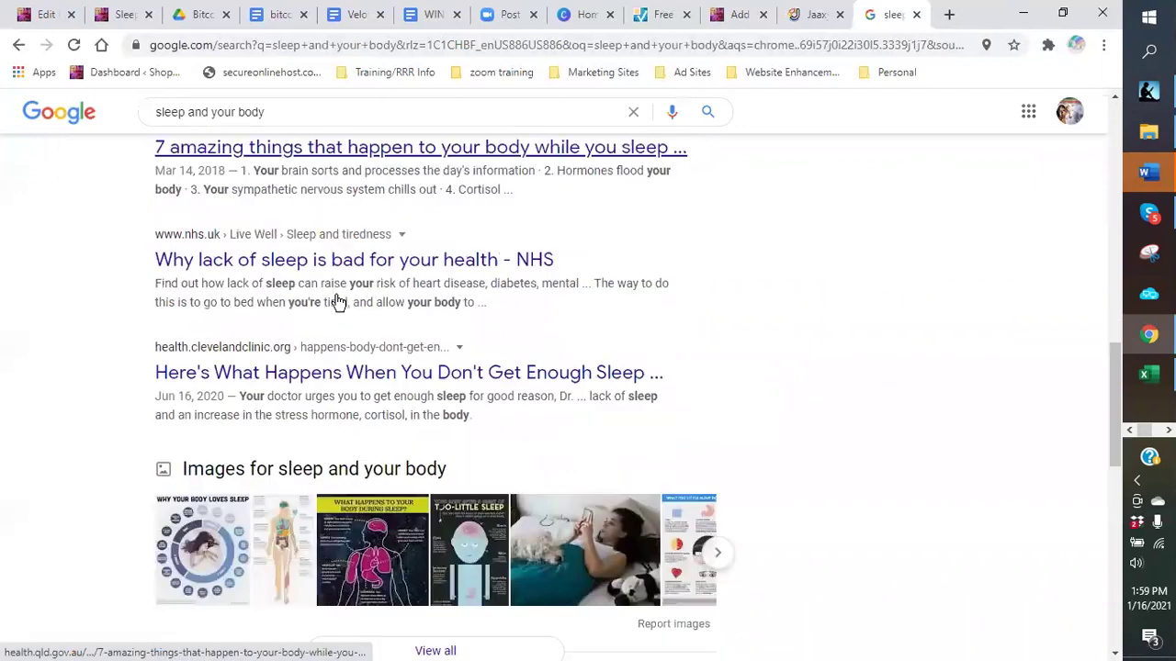
scroll(330, 305, up, 1)
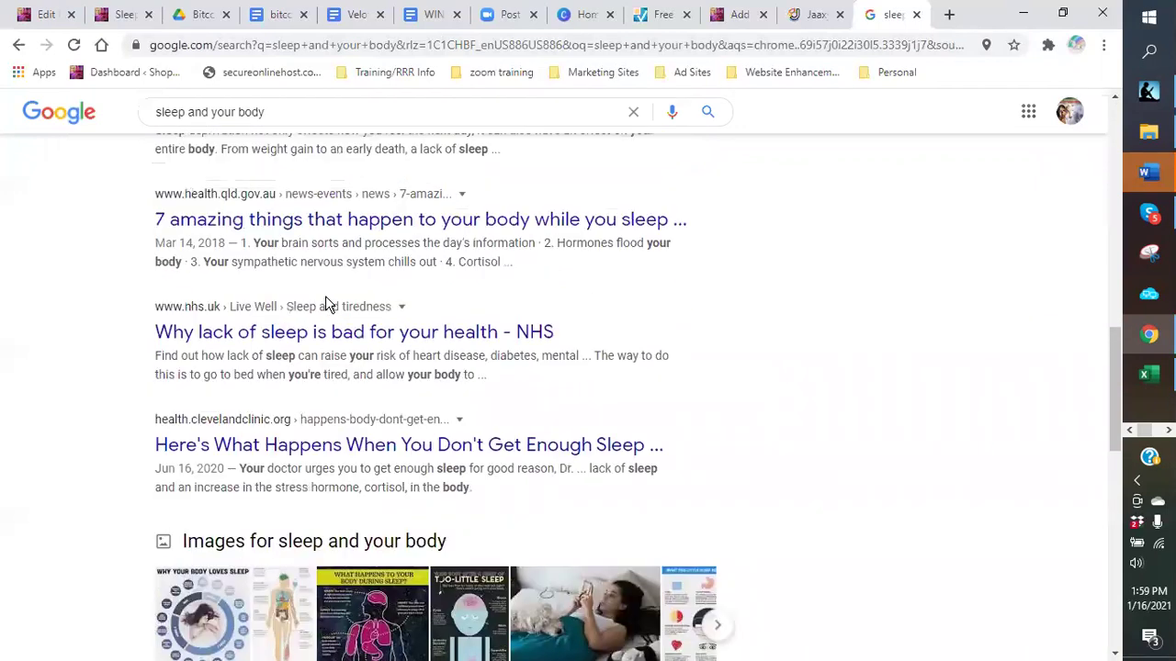
- Read through the titles and snippets of the Google results for "sleep and your body" for topic ideas
scroll(326, 304, up, 1)
scroll(303, 292, up, 1)
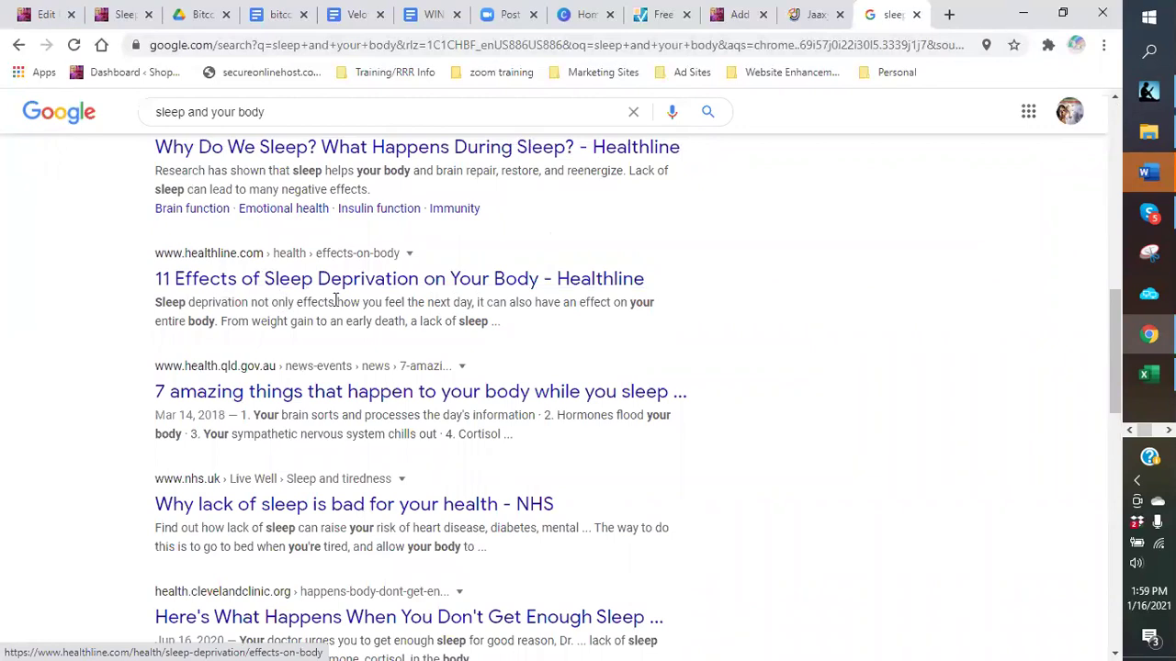
scroll(335, 295, up, 1)
scroll(213, 261, up, 2)
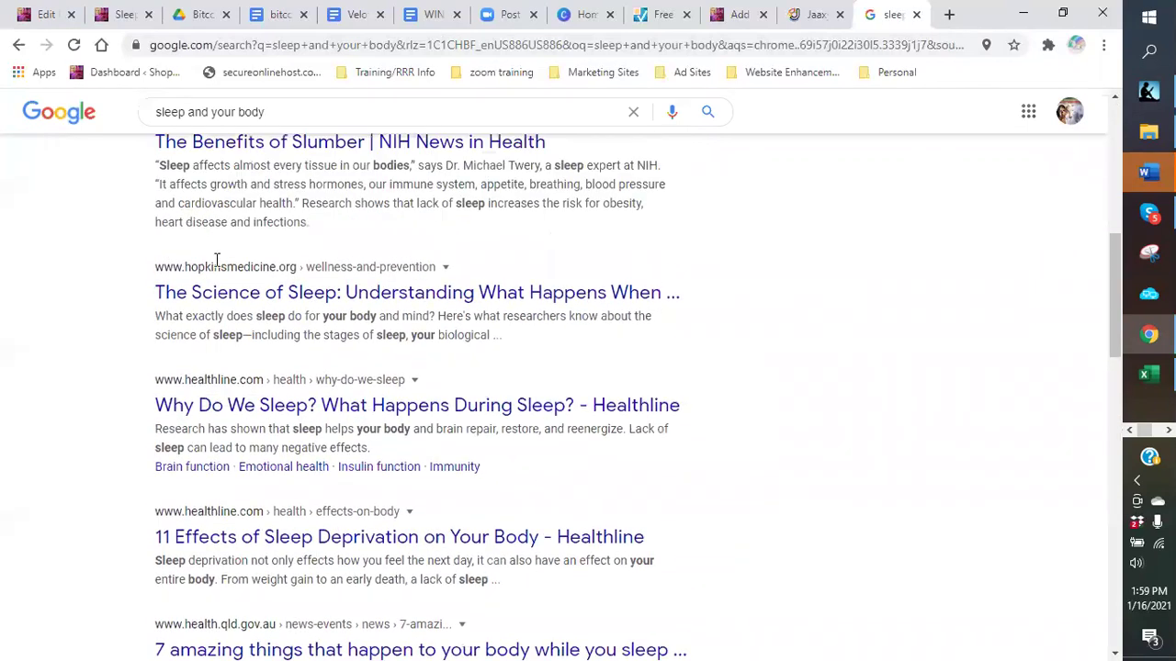
scroll(262, 308, up, 2)
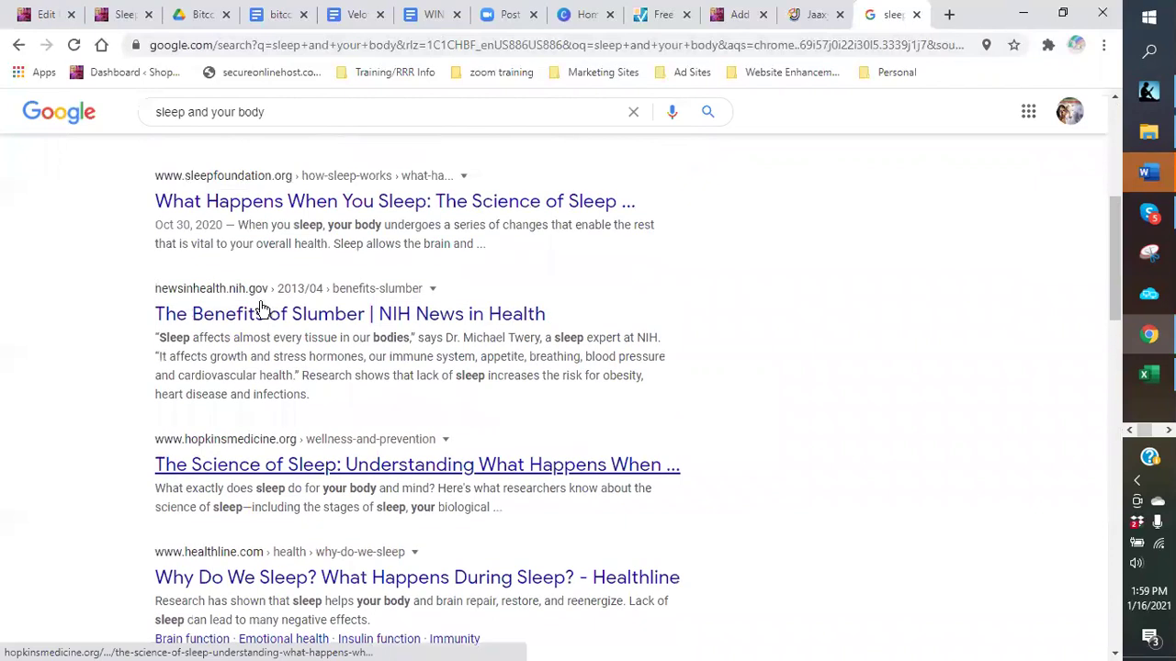
scroll(275, 327, down, 4)
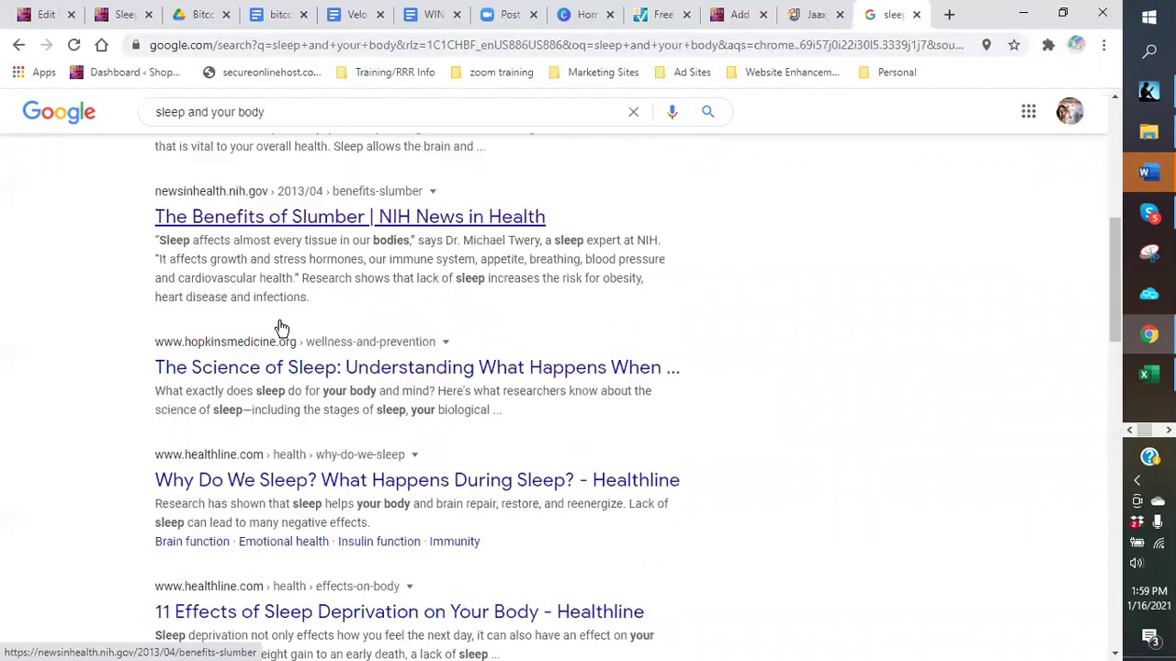
scroll(280, 328, down, 3)
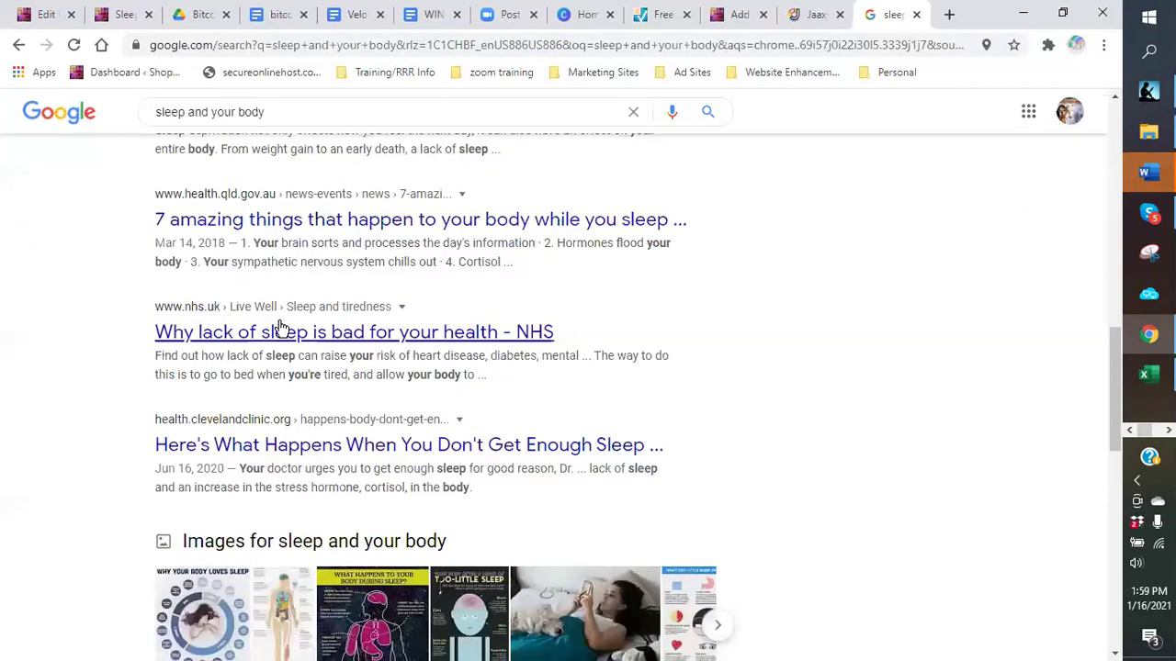
scroll(276, 323, down, 1)
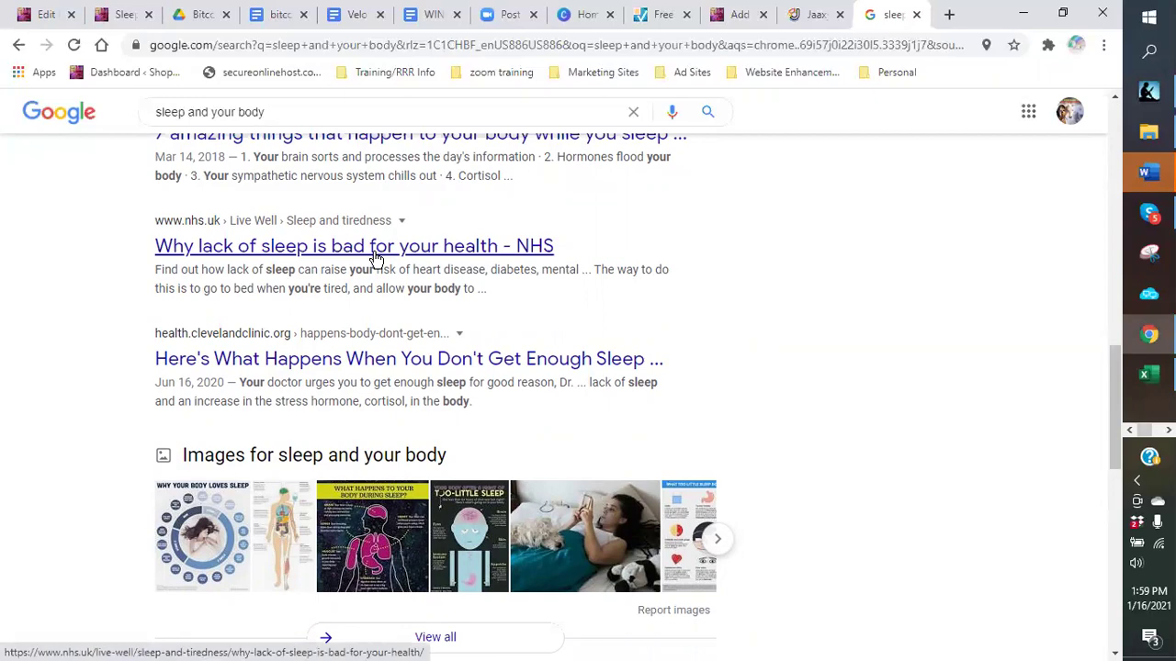
scroll(354, 263, up, 6)
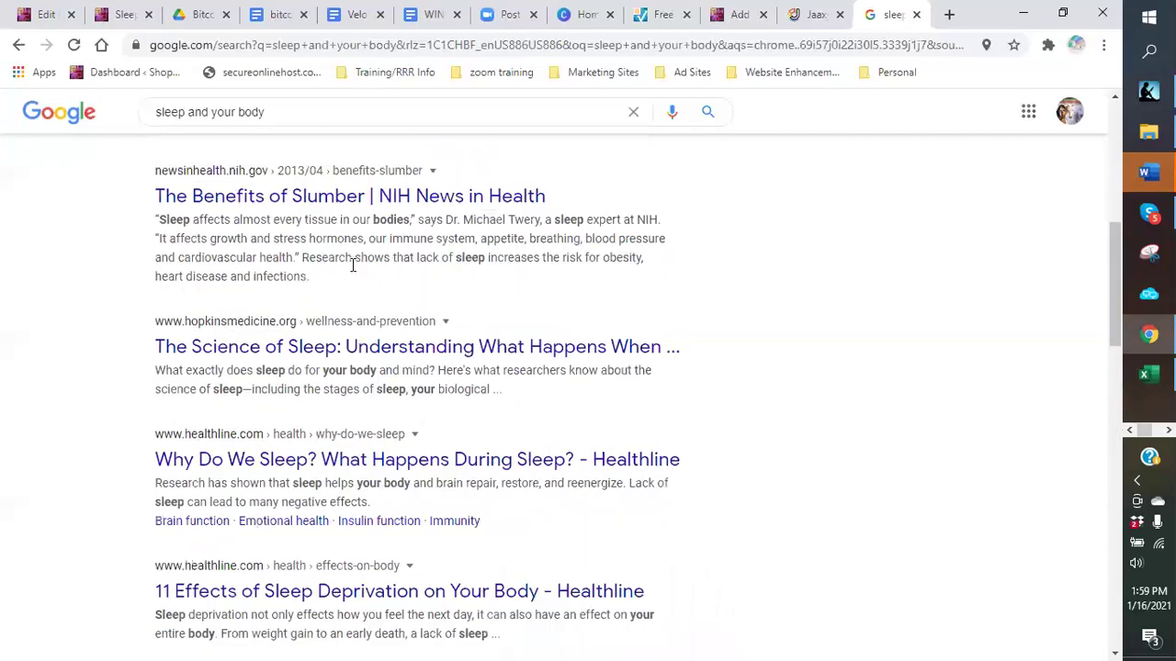
scroll(340, 270, up, 2)
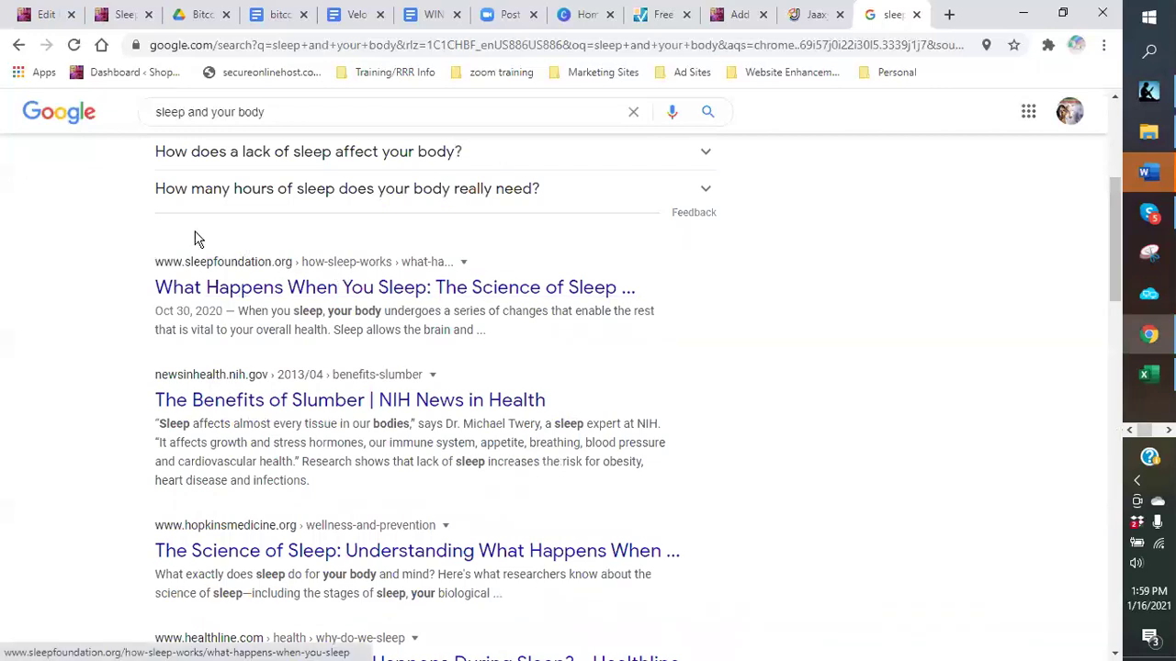
scroll(194, 237, up, 1)
scroll(194, 237, up, 3)
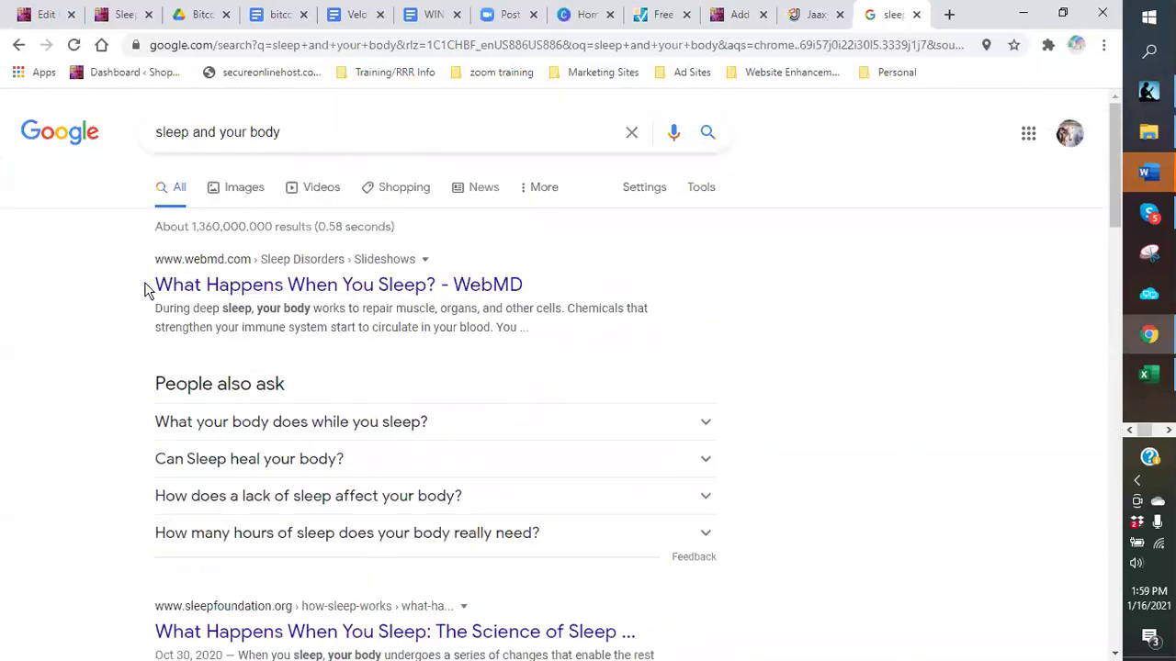
- Search Jaaxy for the keyword "sleep and your body" and get the QSR for that exact phrase
click(811, 15)
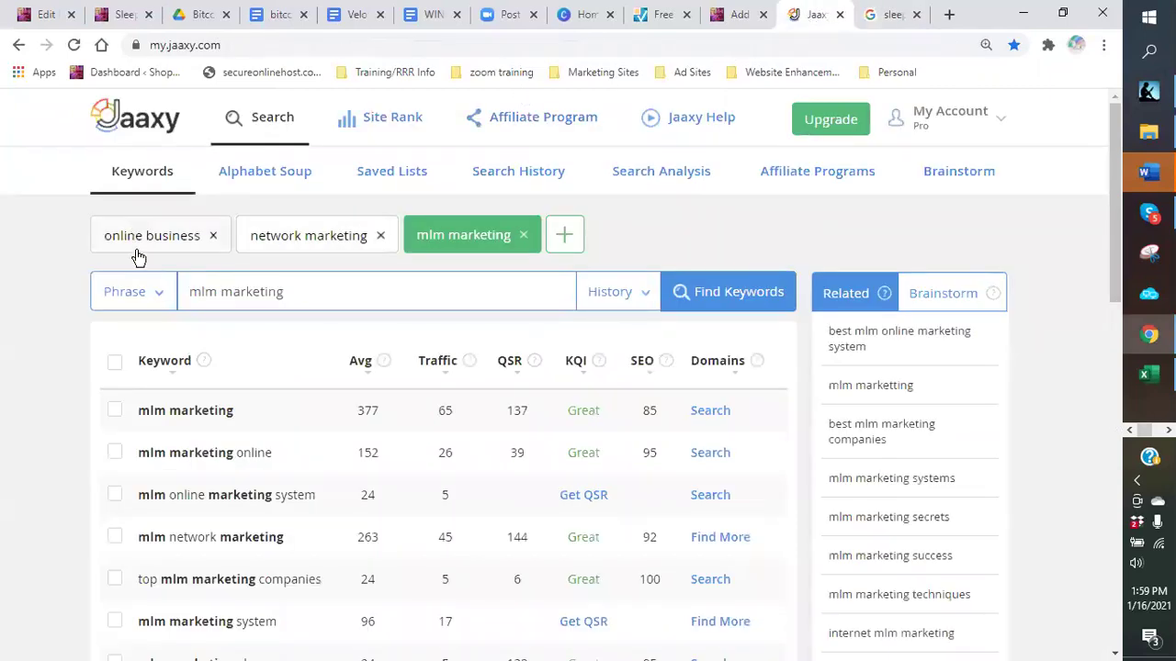
click(242, 300)
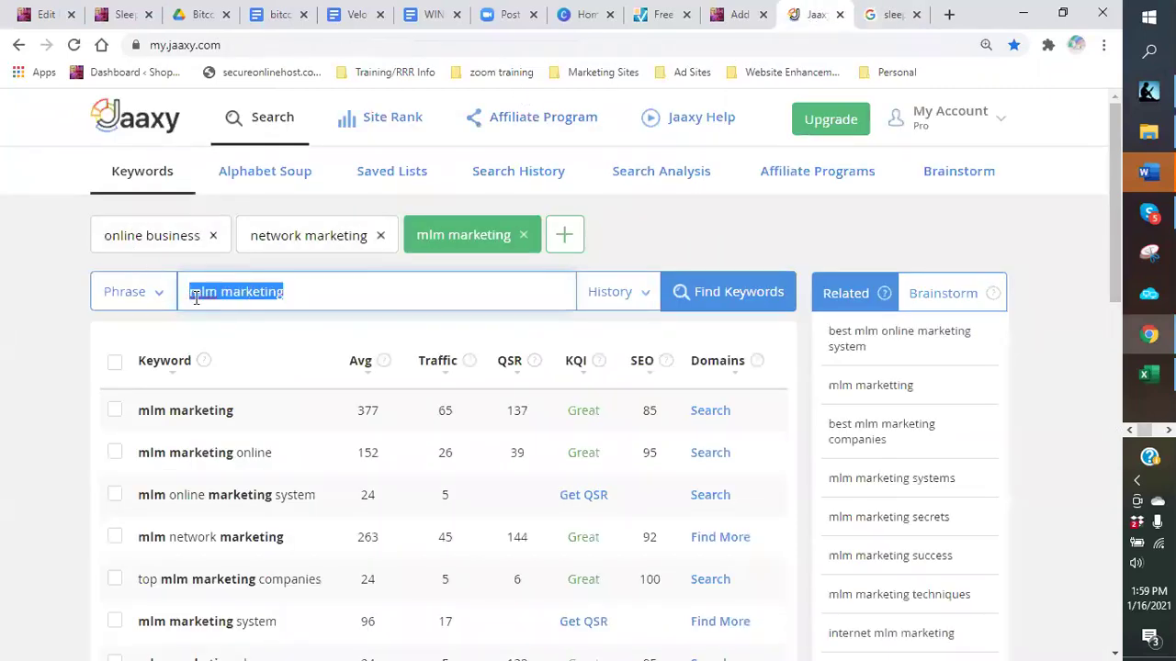
text(sleep )
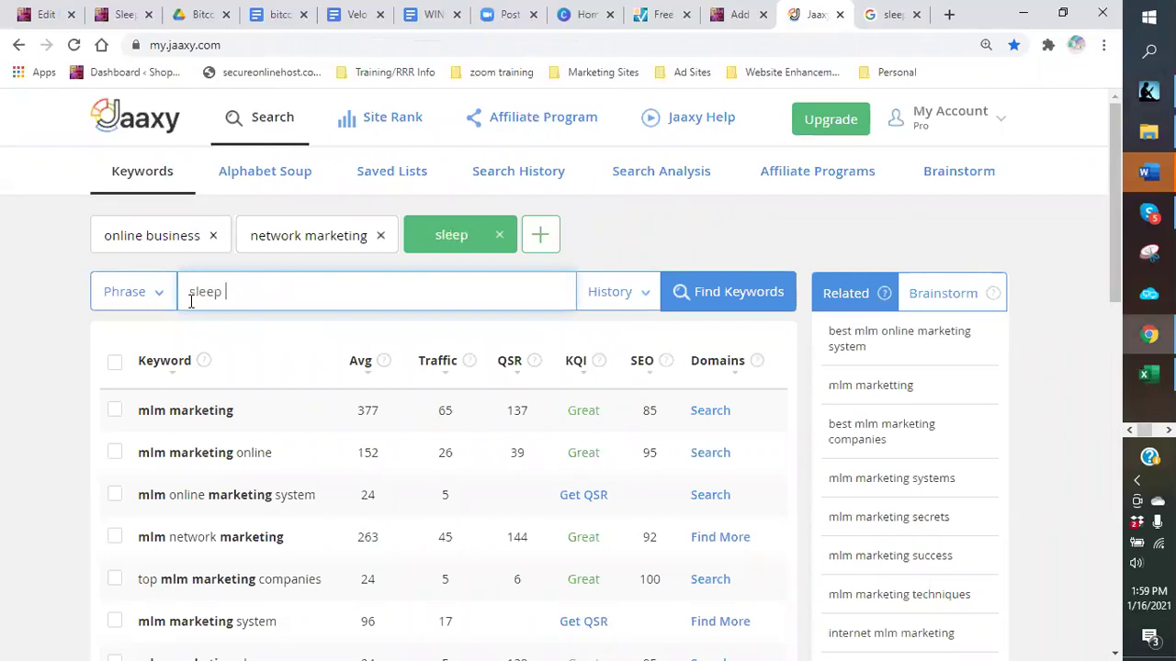
text(and your body)
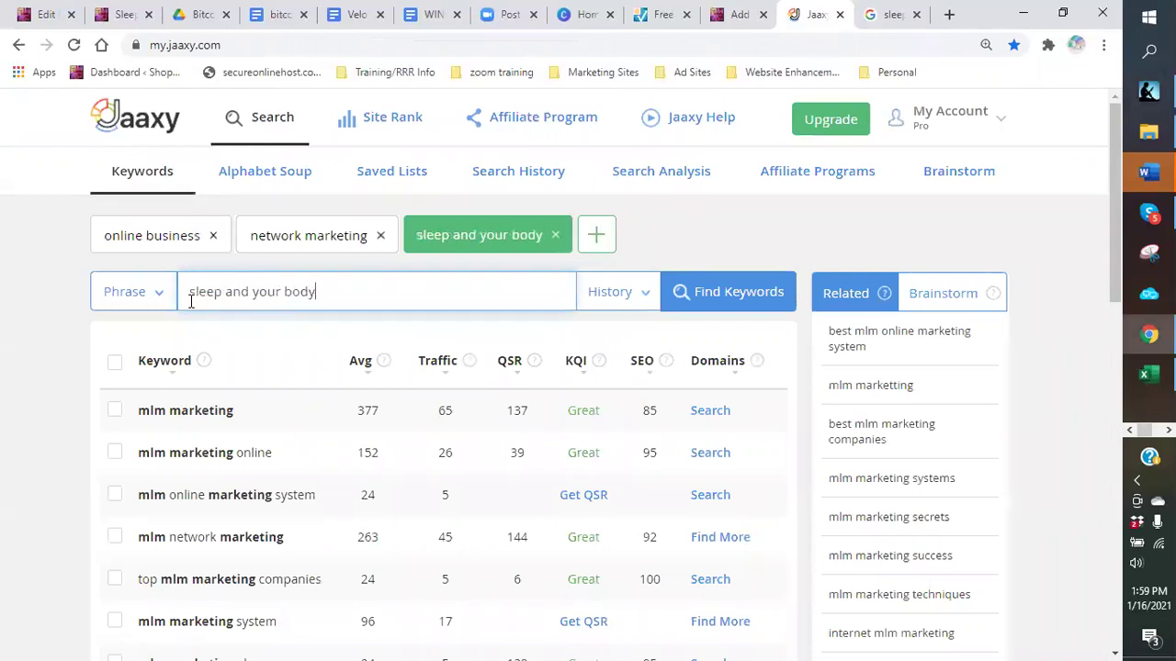
key(Return)
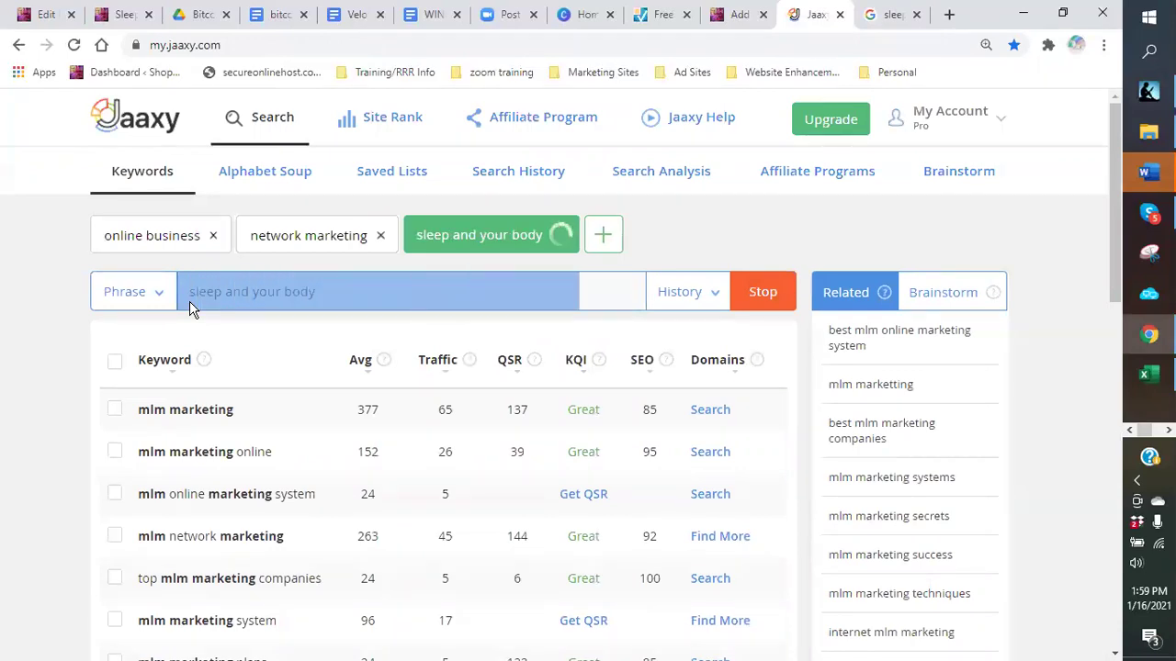
scroll(190, 303, down, 1)
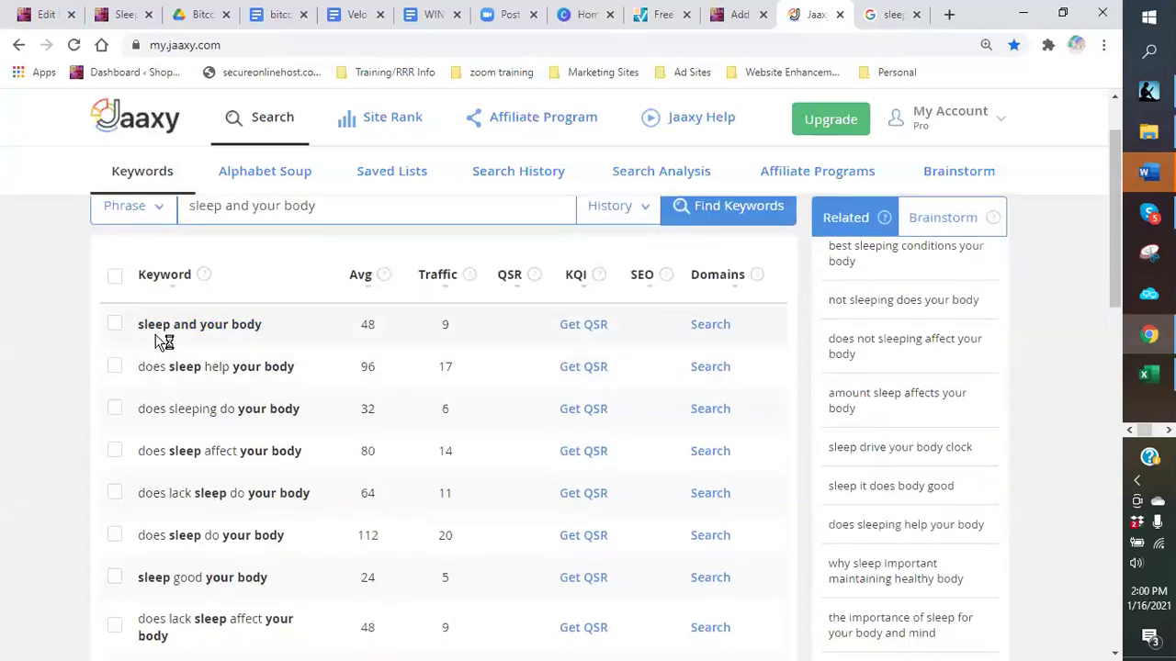
click(581, 330)
- Review the Jaaxy keyword suggestions for "sleep and your body" with their average searches and traffic
scroll(520, 340, down, 4)
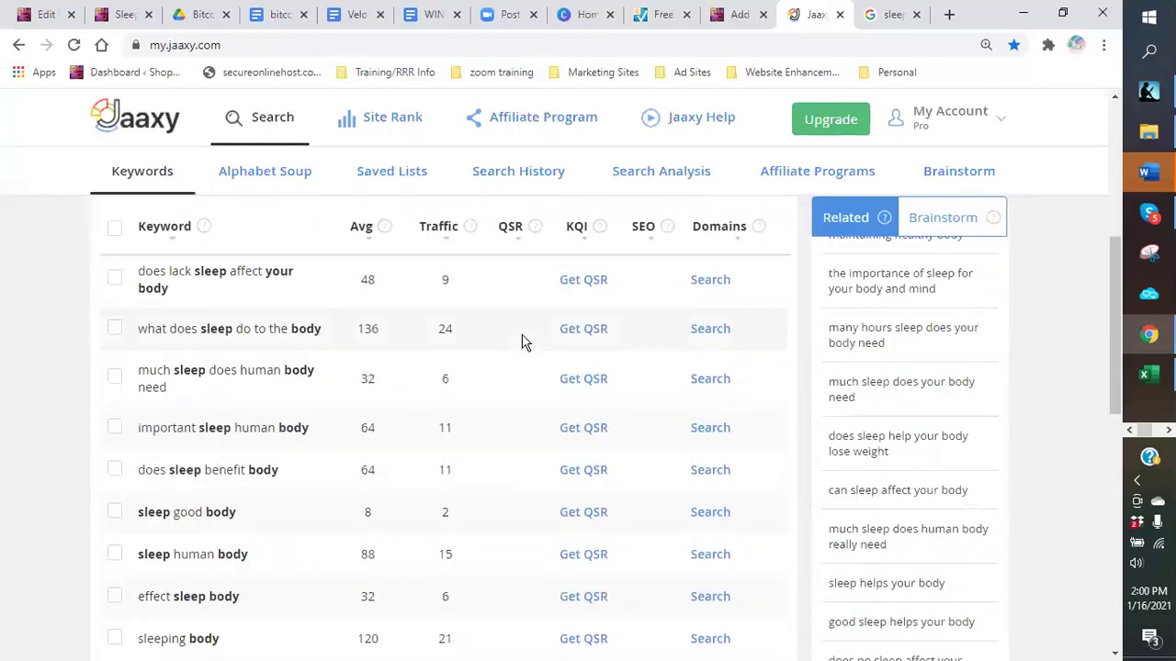
scroll(520, 341, down, 2)
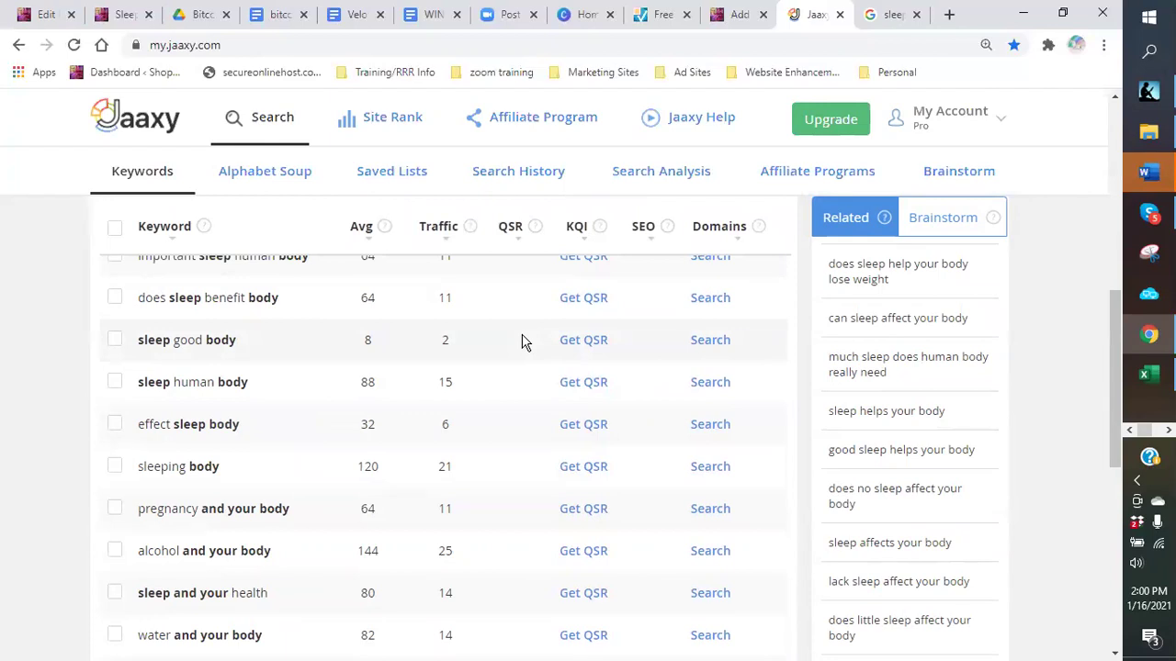
scroll(367, 327, down, 2)
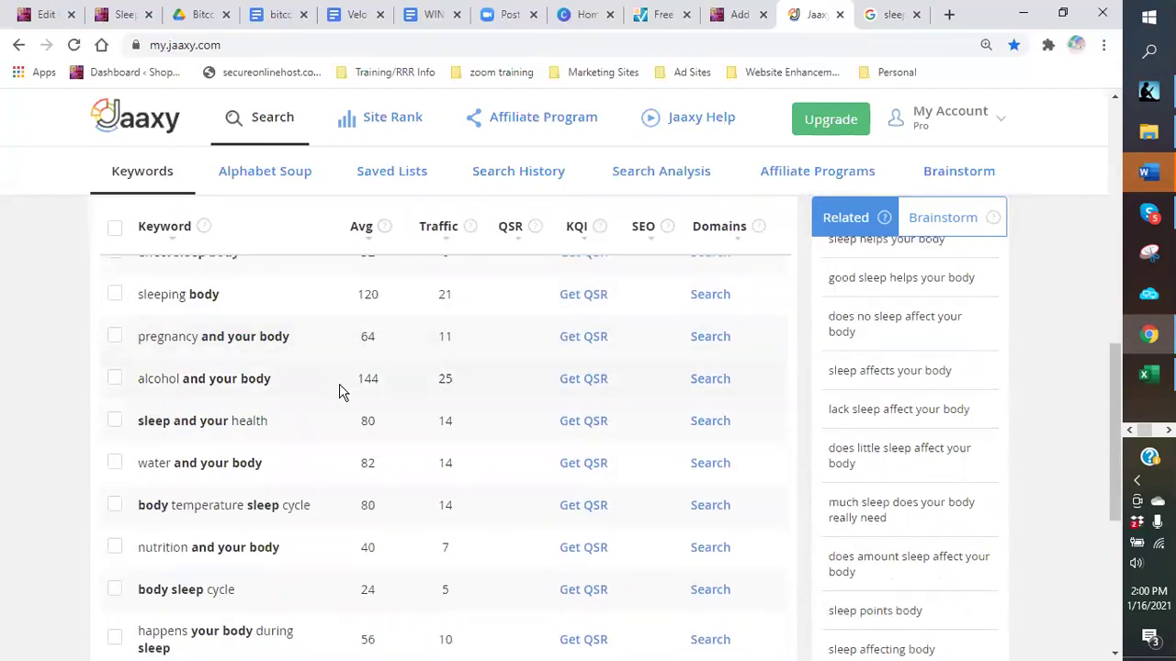
scroll(327, 422, down, 4)
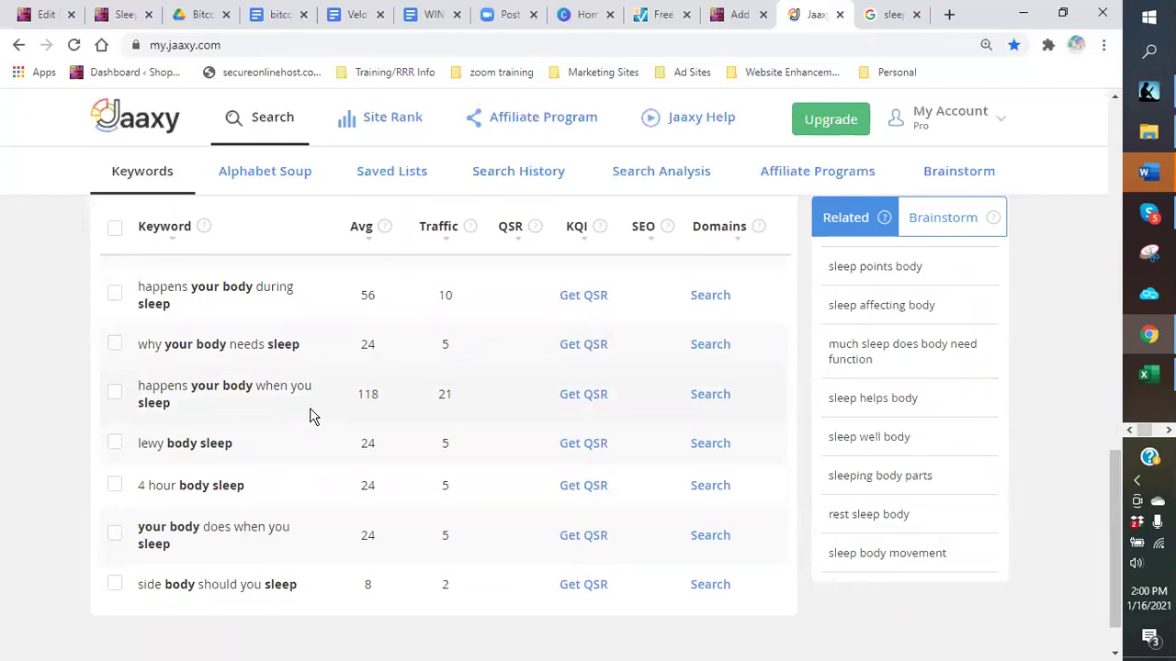
scroll(309, 416, up, 6)
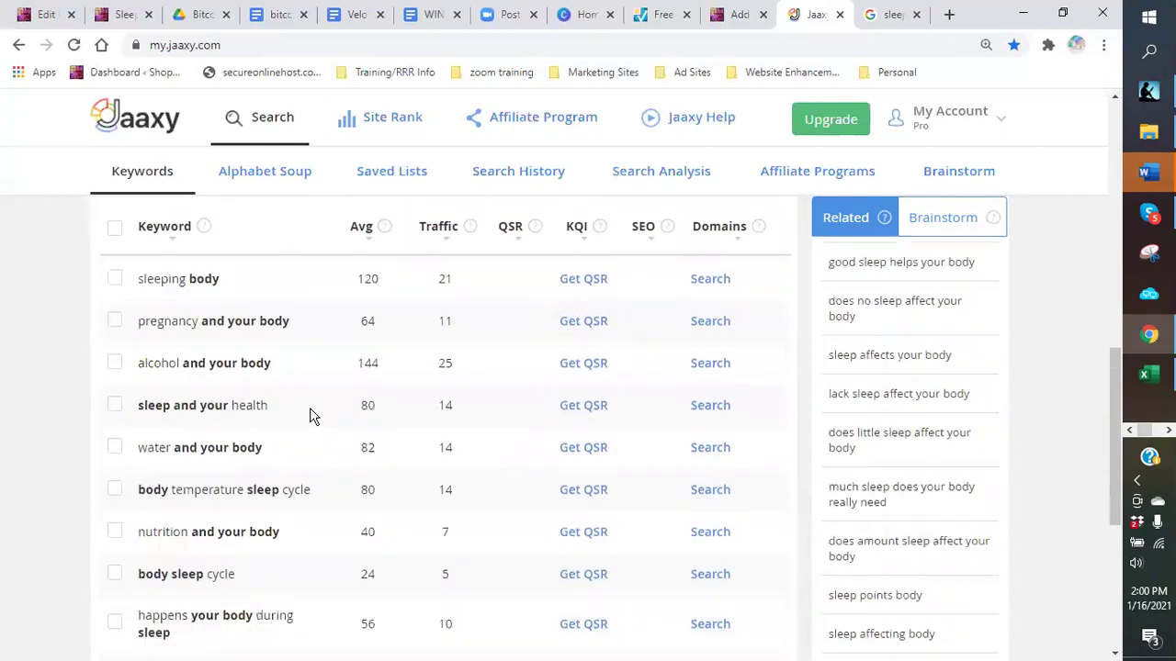
scroll(309, 416, up, 5)
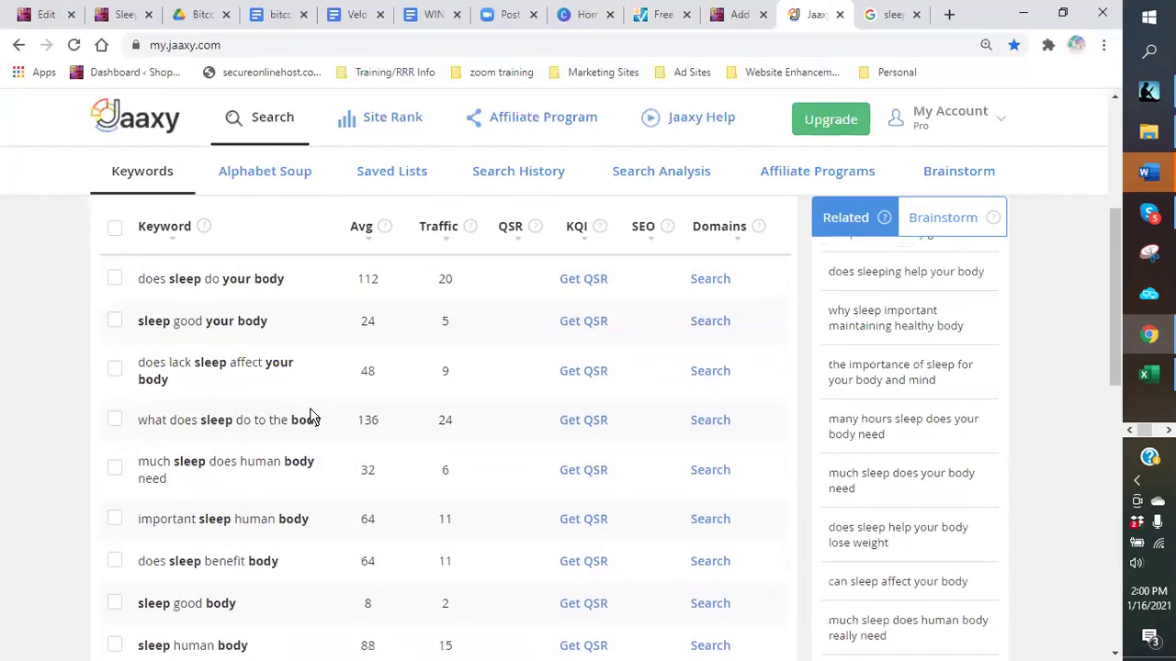
scroll(310, 416, up, 2)
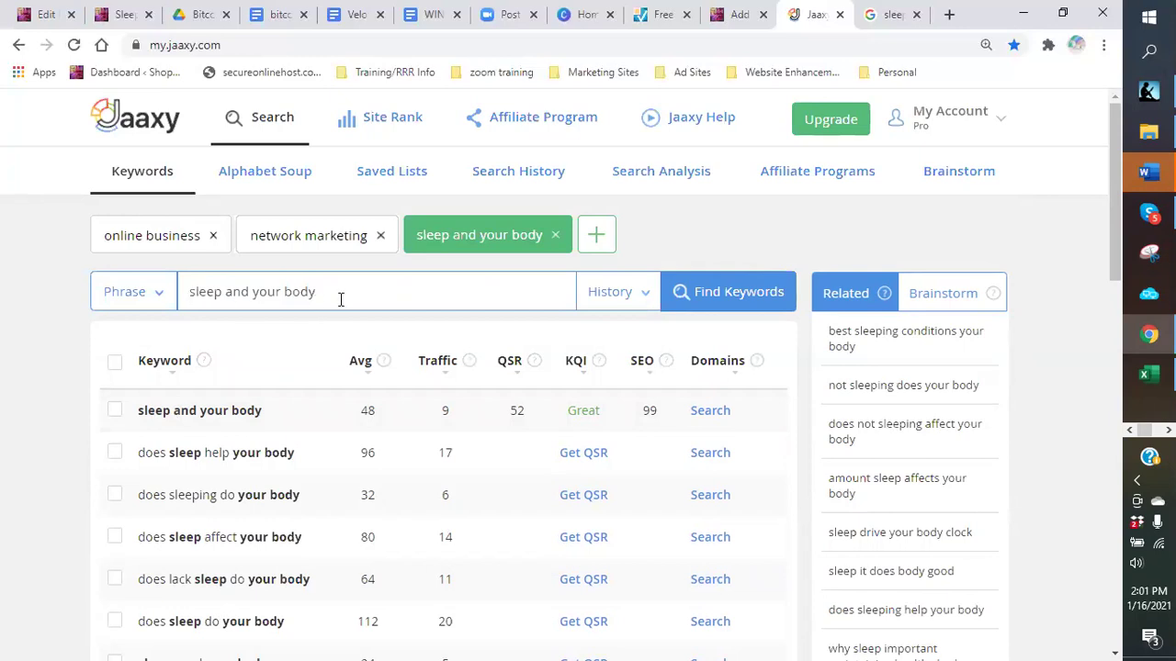
- Check the WordPress page's title wording, and search Jaaxy for the keyword "sleep and its affects"
click(737, 16)
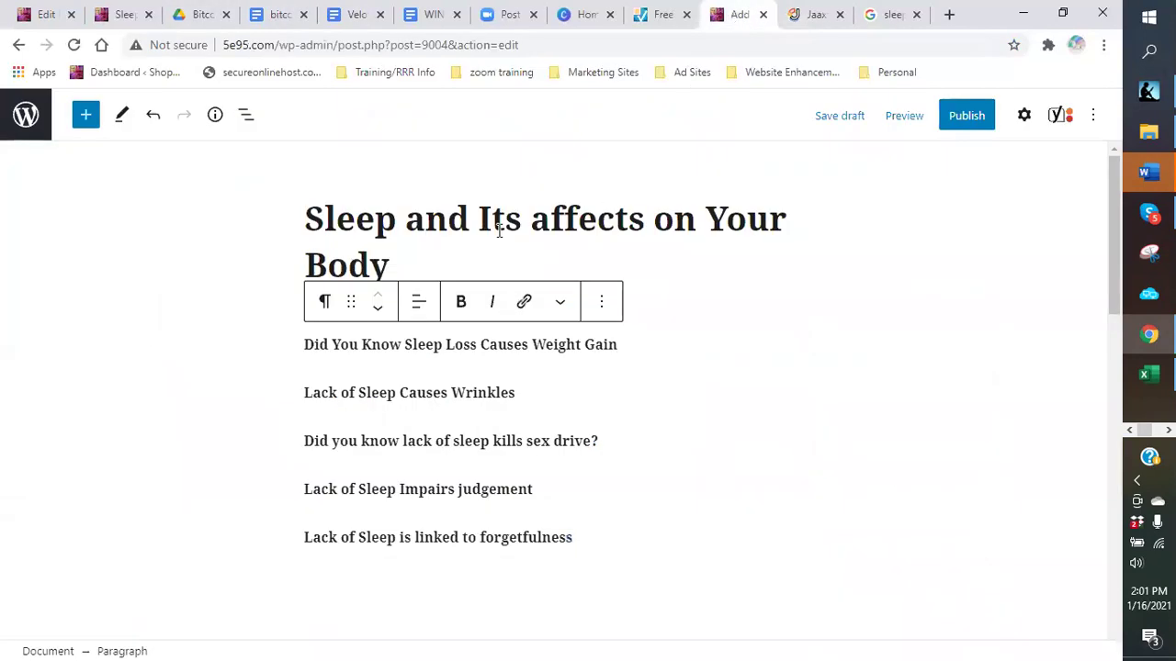
click(808, 16)
drag(315, 291, 227, 312)
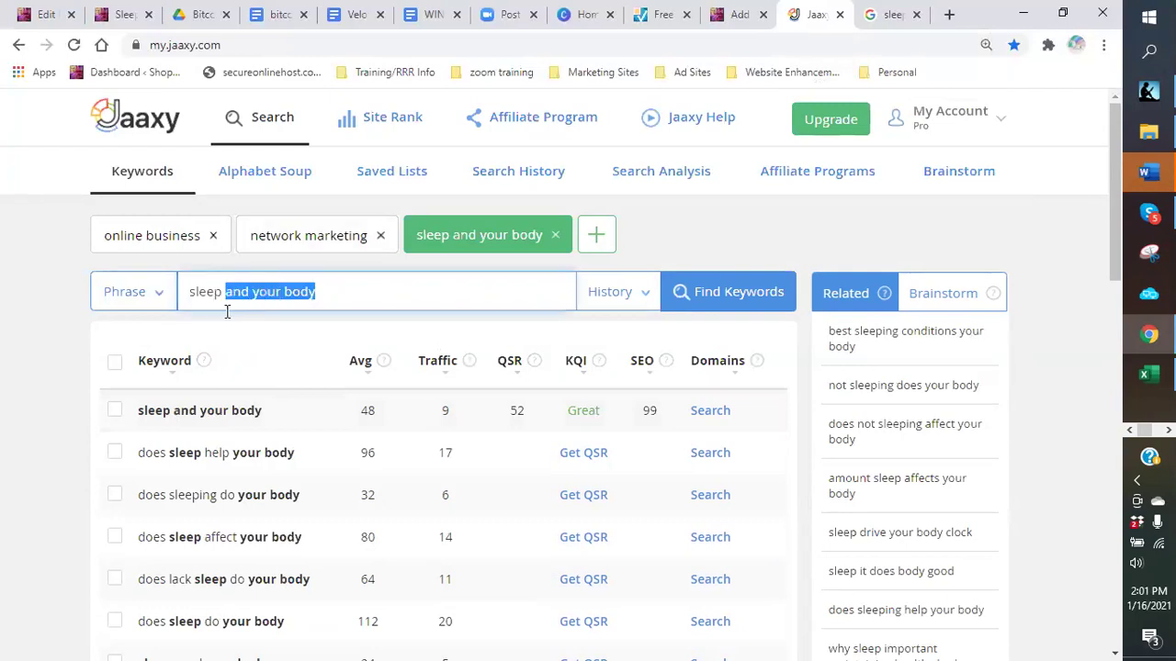
text(and its)
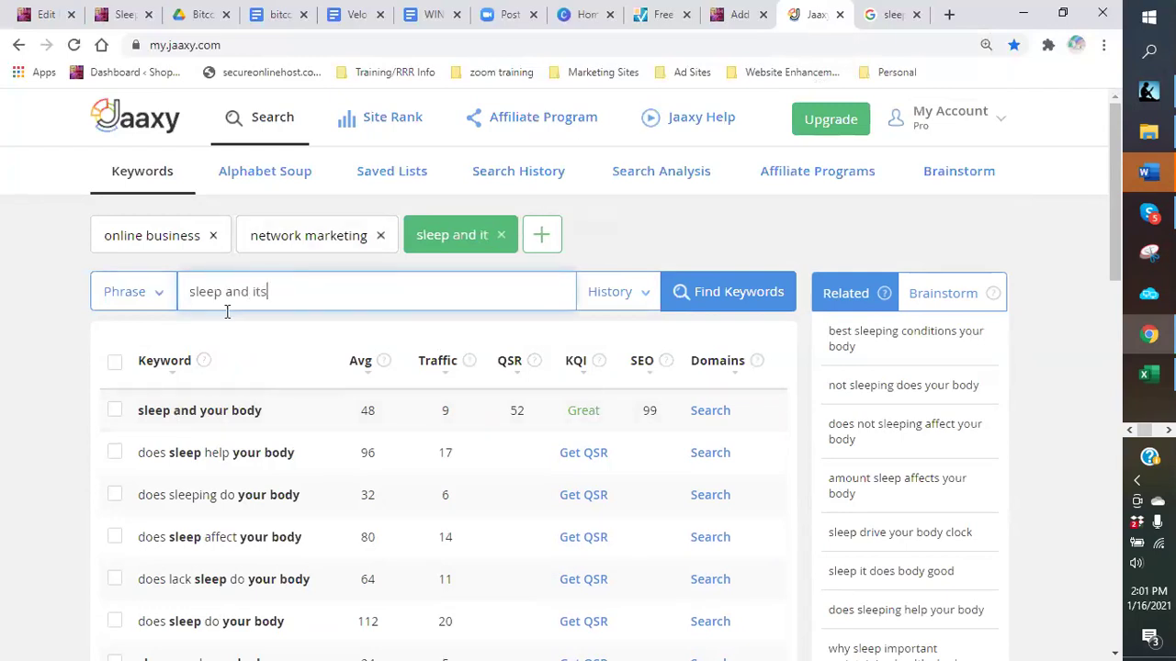
text( affects)
key(Return)
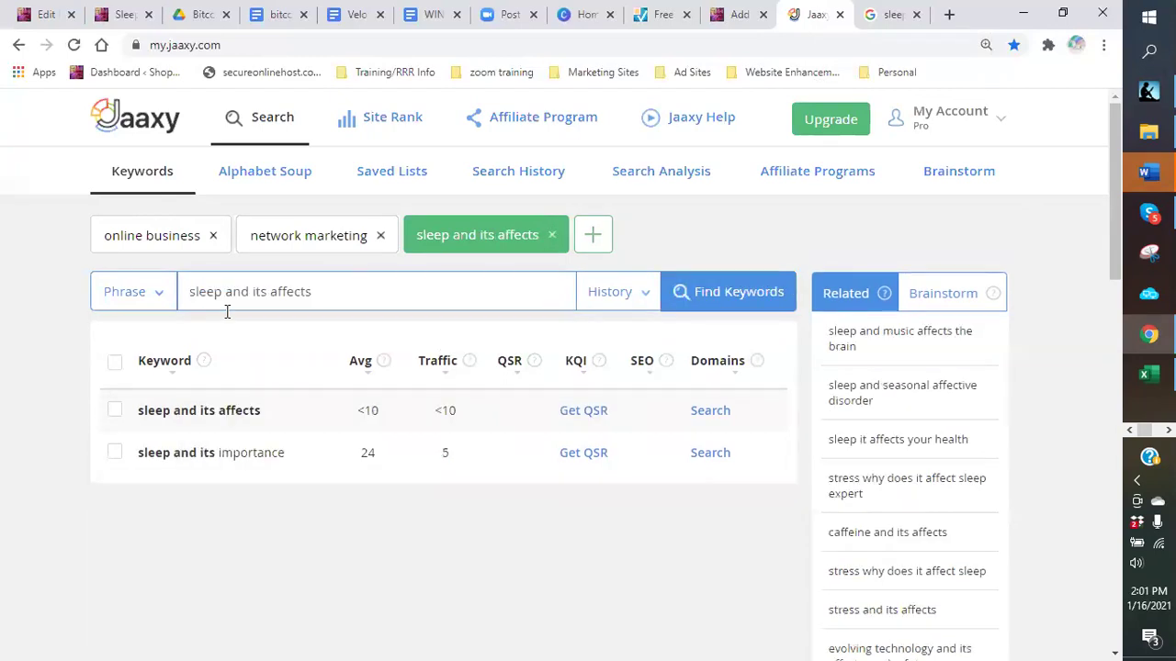
- Correct the Jaaxy keyword to "sleep and its effects" and run the search again
click(276, 297)
key(BackSpace)
text(e)
key(Return)
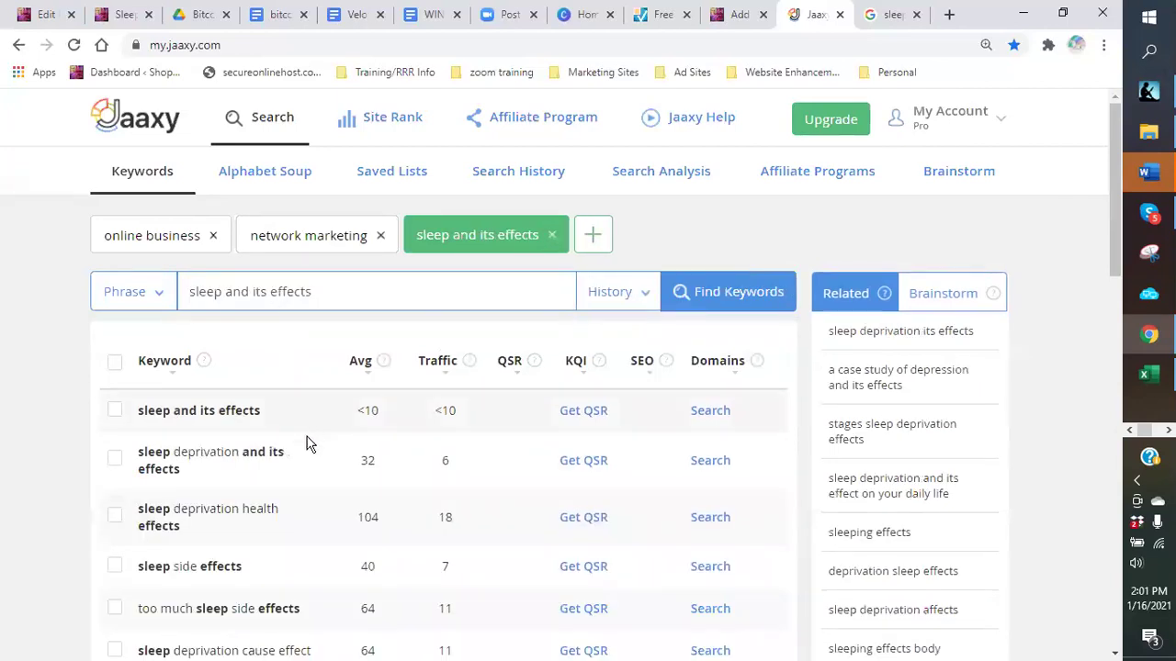
- Review the keyword suggestions for "sleep and its effects" and get the QSR for "sleep effects health"
scroll(232, 464, down, 1)
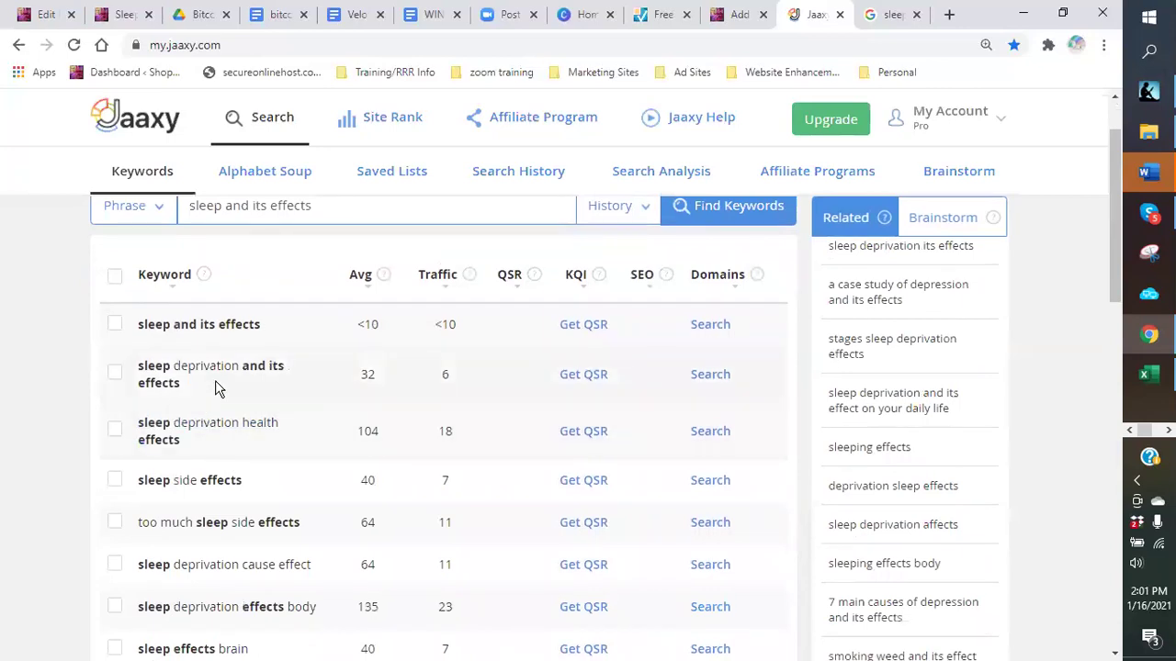
scroll(215, 388, down, 1)
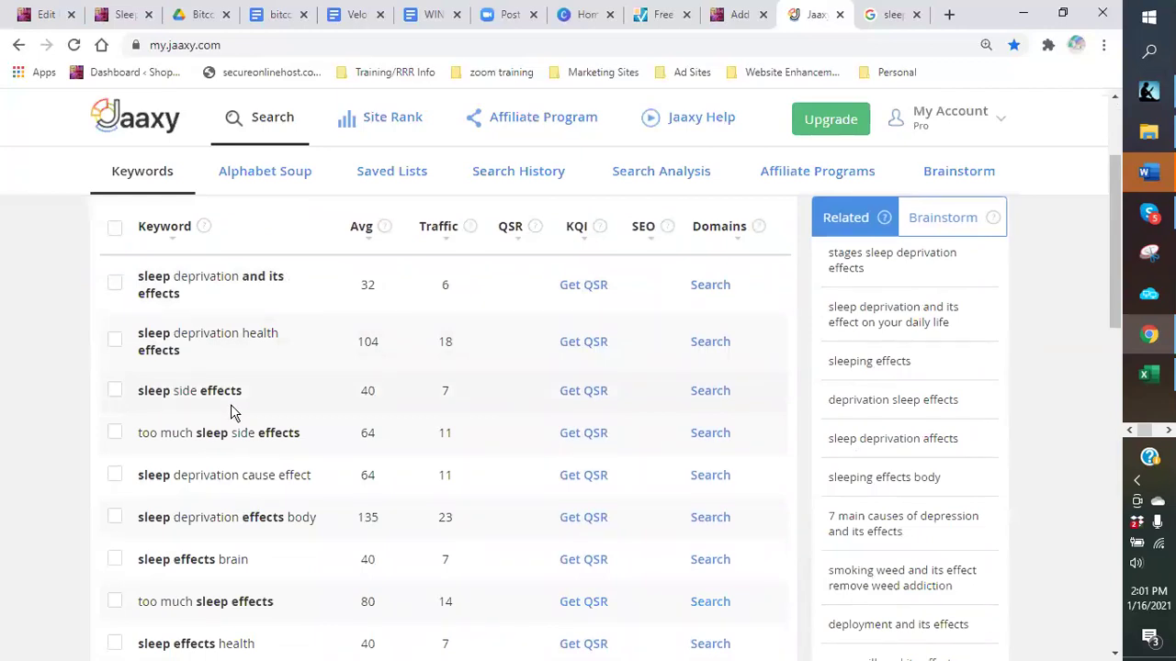
scroll(231, 404, down, 2)
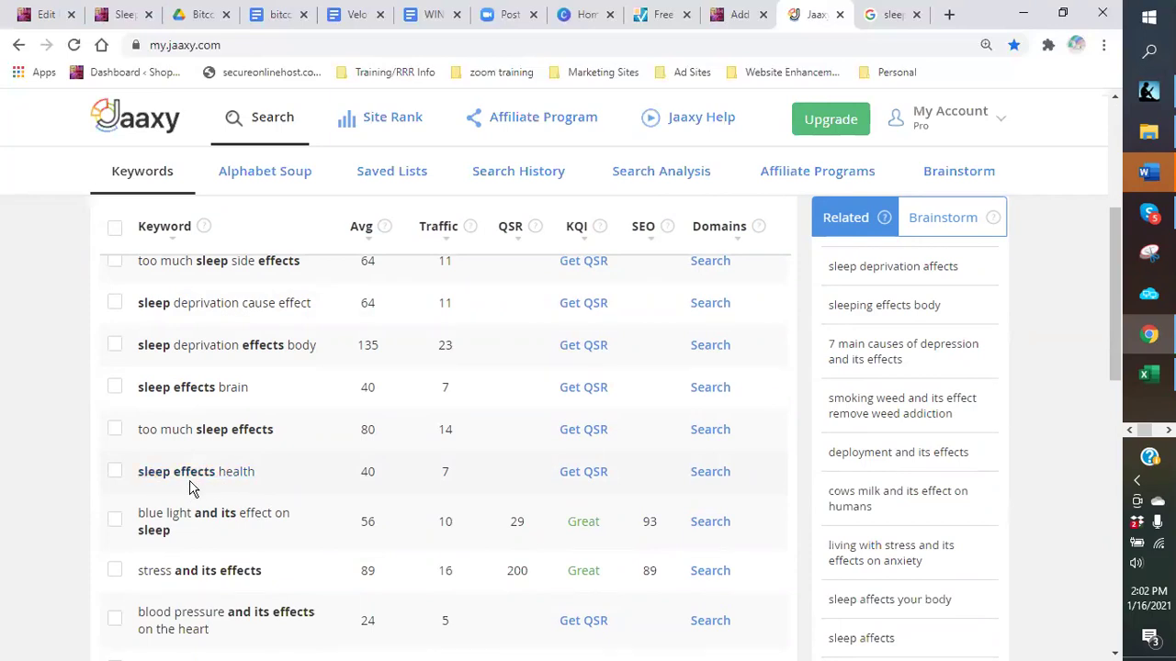
click(573, 476)
scroll(519, 489, up, 4)
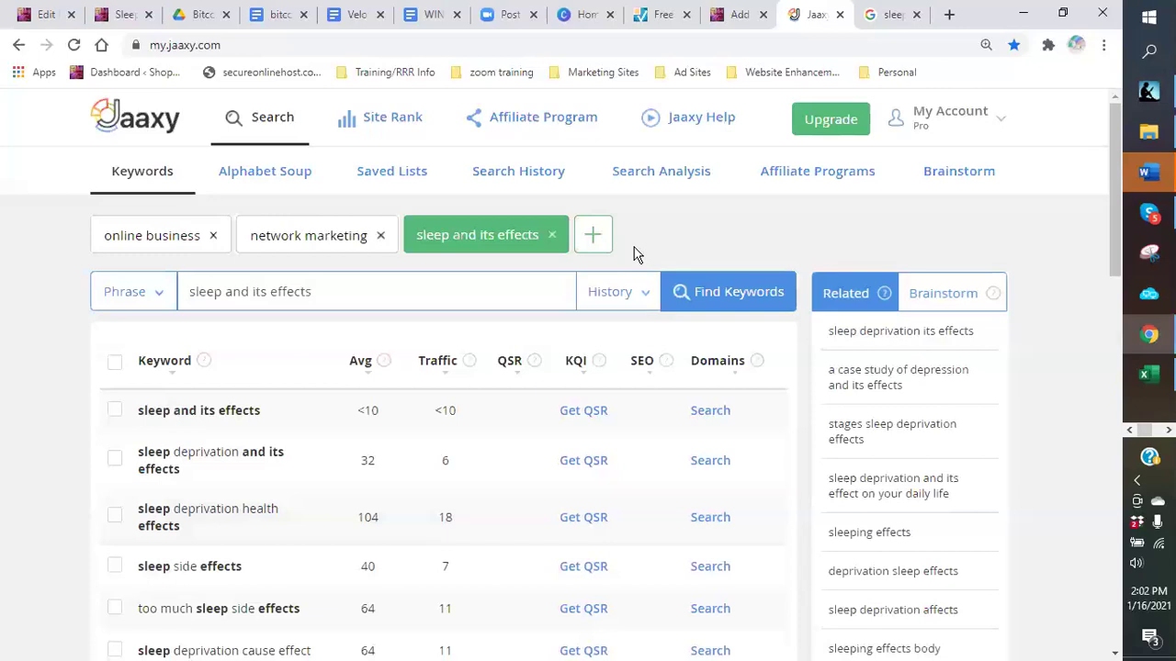
- Retitle the WordPress page "Sleep and Your Body - Its Effect on You"
click(734, 24)
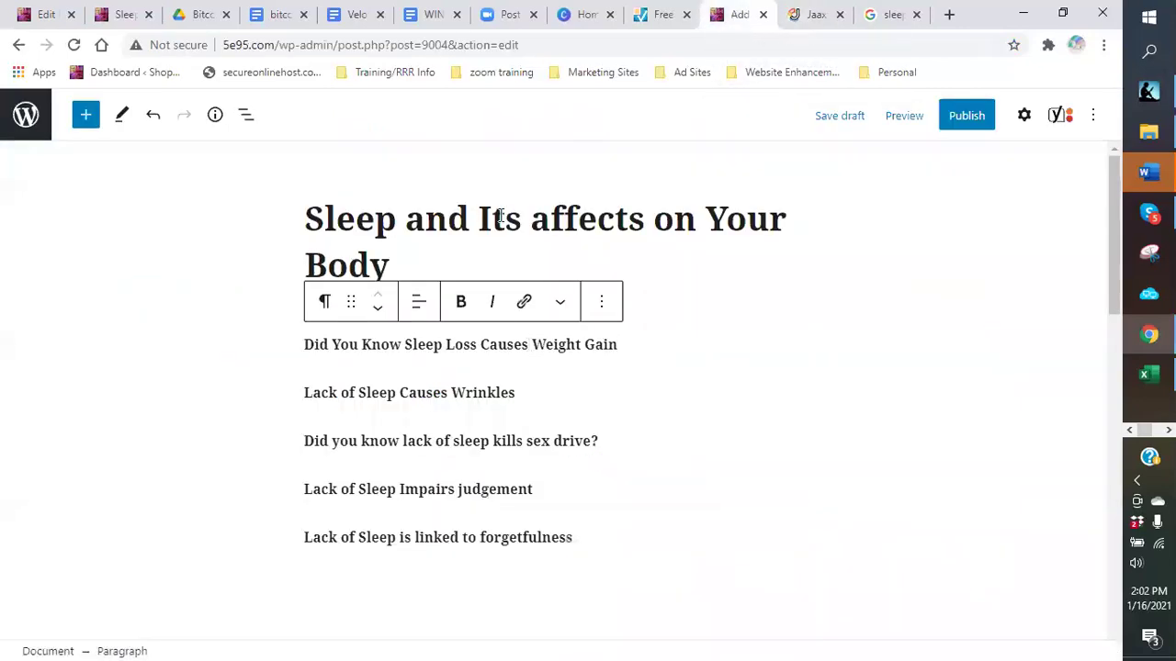
drag(477, 217, 713, 226)
key(BackSpace)
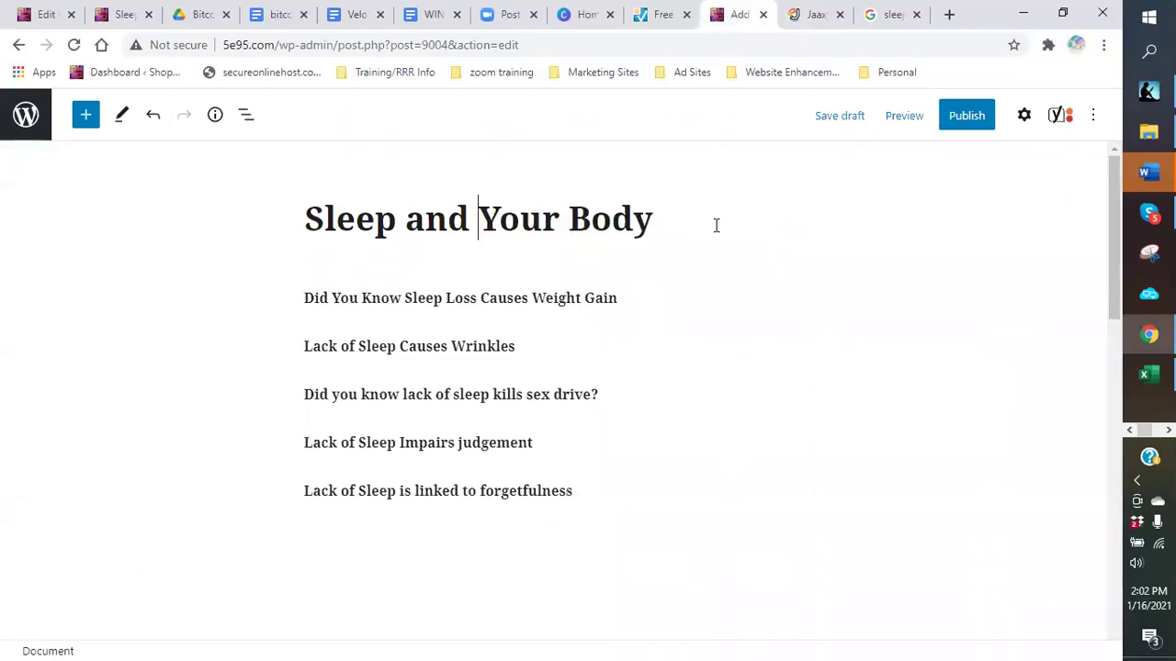
click(693, 222)
key(BackSpace)
text(- Its eff)
key(BackSpace)
key(BackSpace)
key(BackSpace)
text(Effect on You)
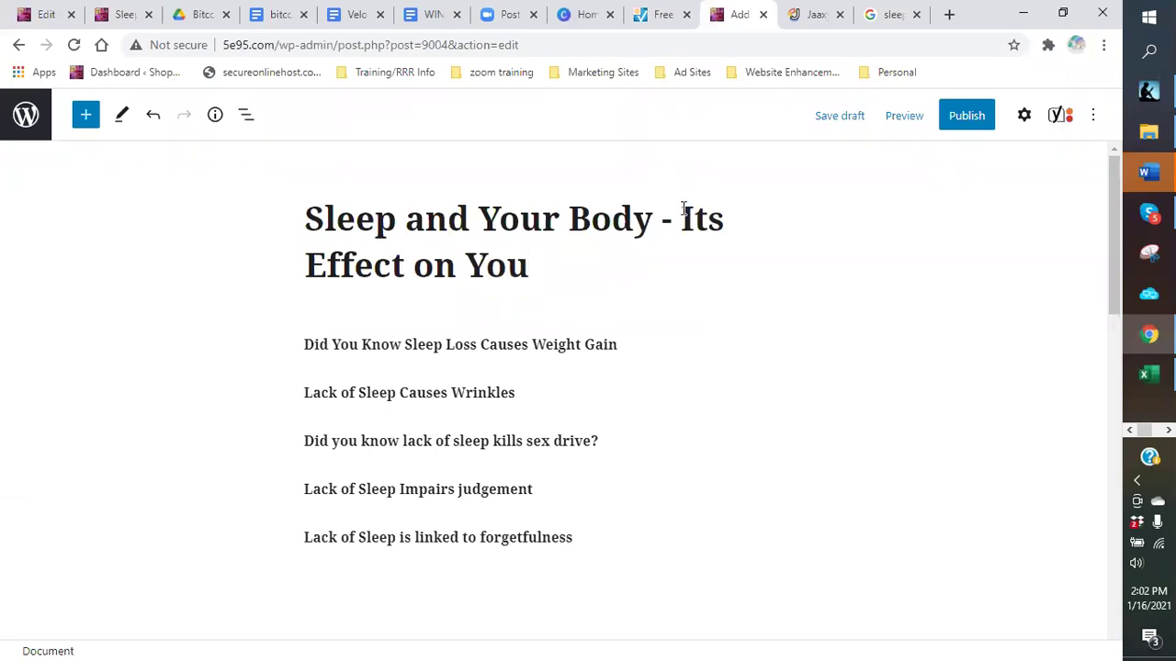
- Set the page's Yoast SEO focus keyphrase to "sleep and your body"
scroll(275, 367, down, 6)
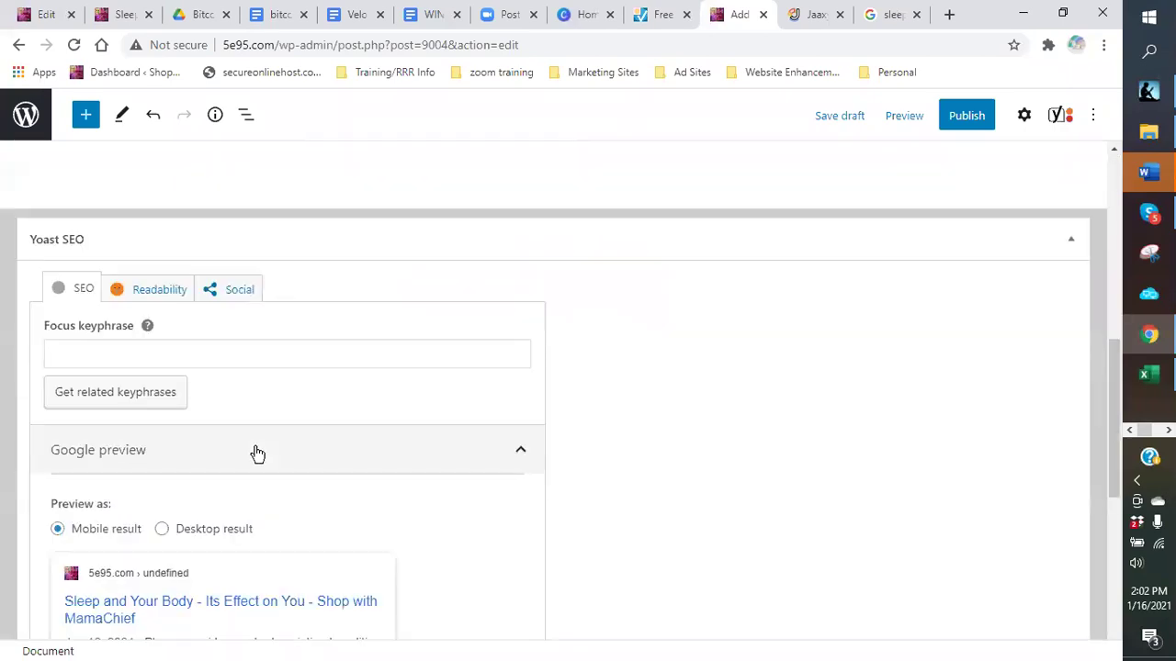
click(179, 348)
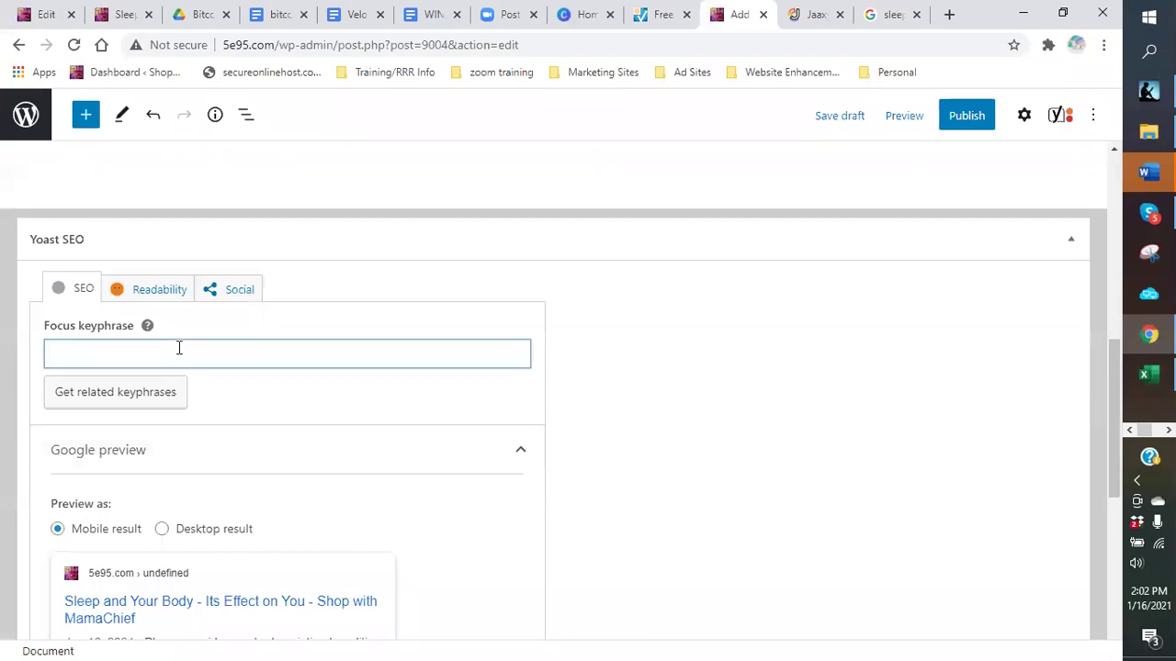
text(sleep and your body)
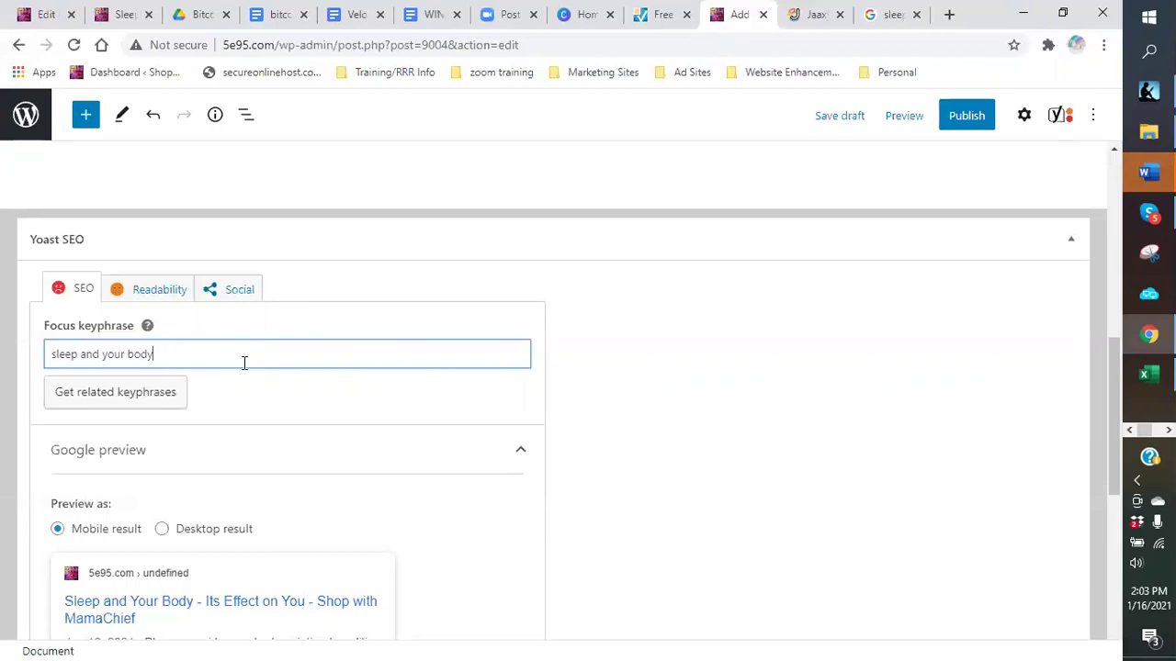
- Compare the focus keyphrase with the Google preview, SEO title, slug and meta description fields in Yoast SEO
scroll(243, 368, up, 1)
scroll(241, 370, down, 3)
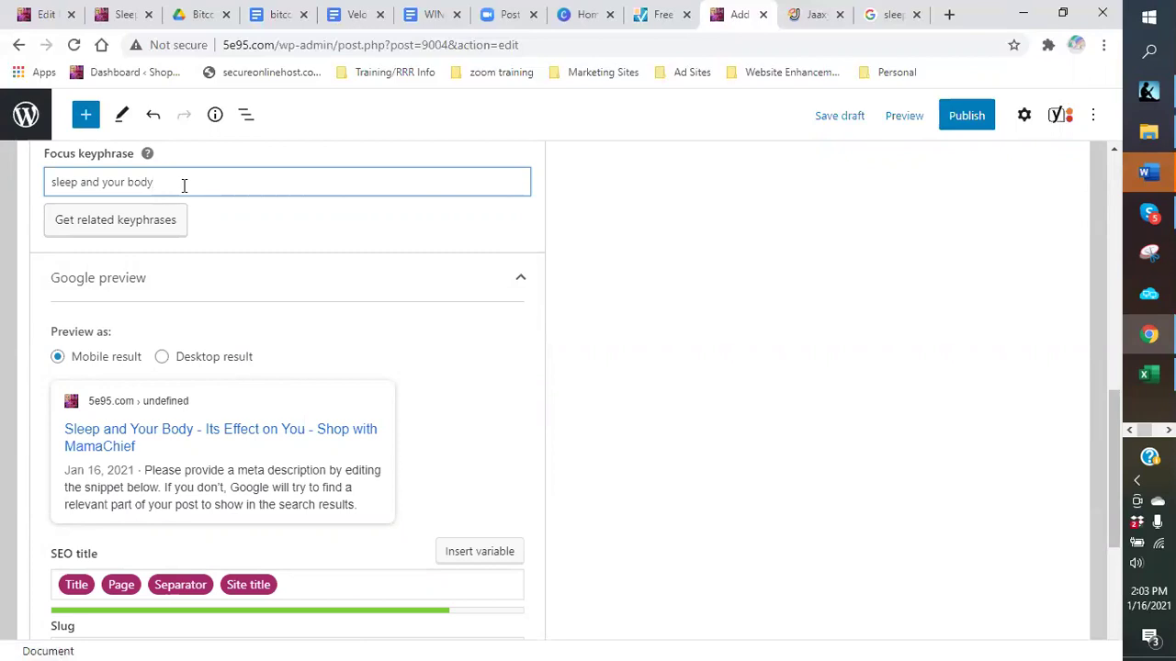
scroll(206, 237, down, 1)
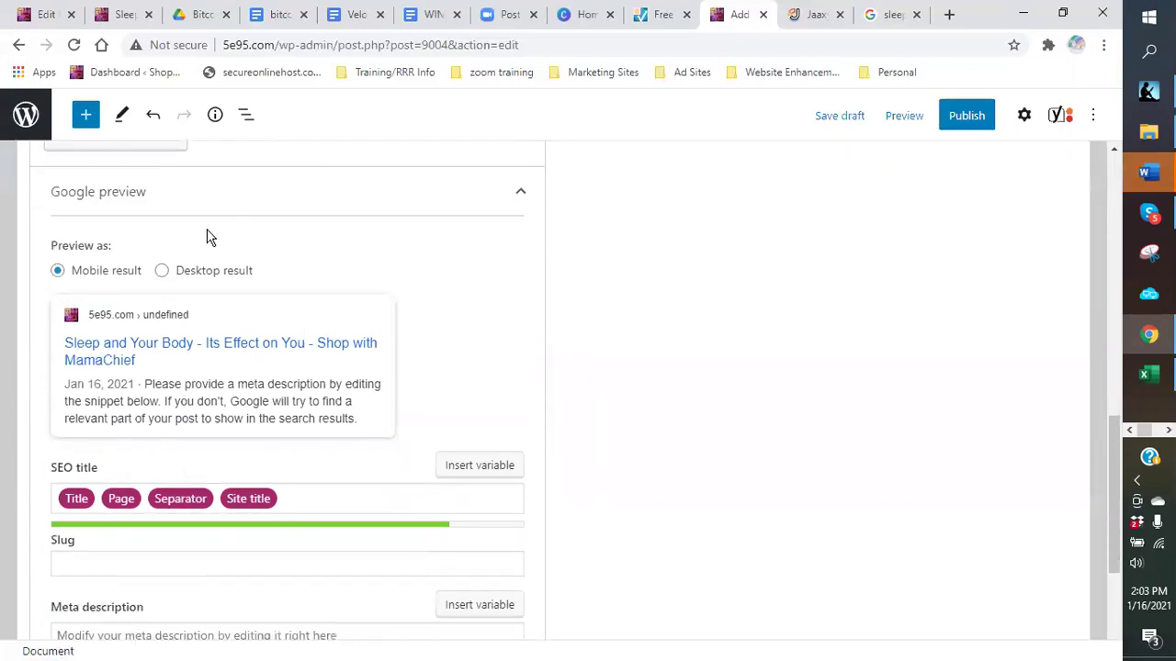
scroll(207, 237, up, 1)
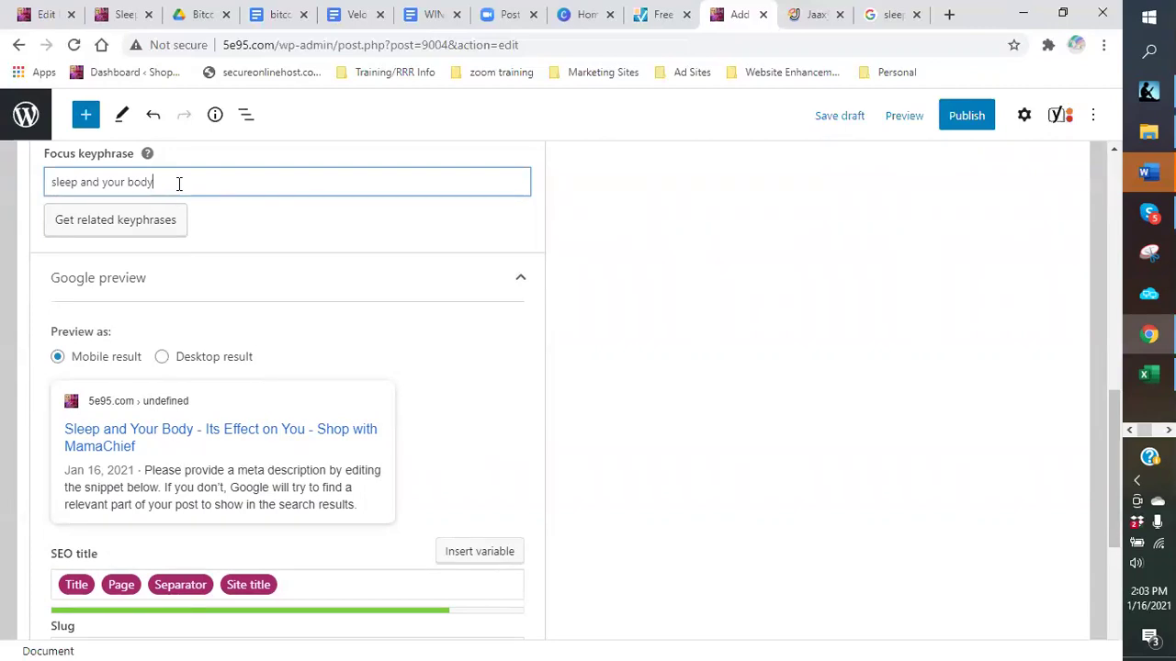
scroll(169, 292, down, 2)
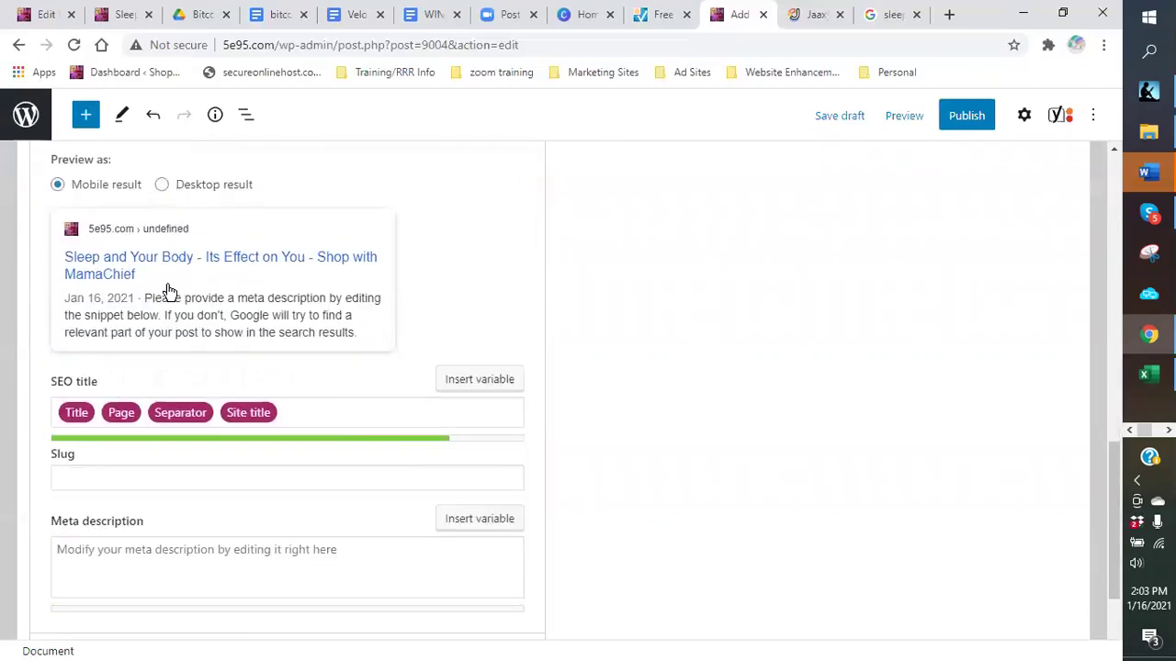
scroll(170, 362, down, 1)
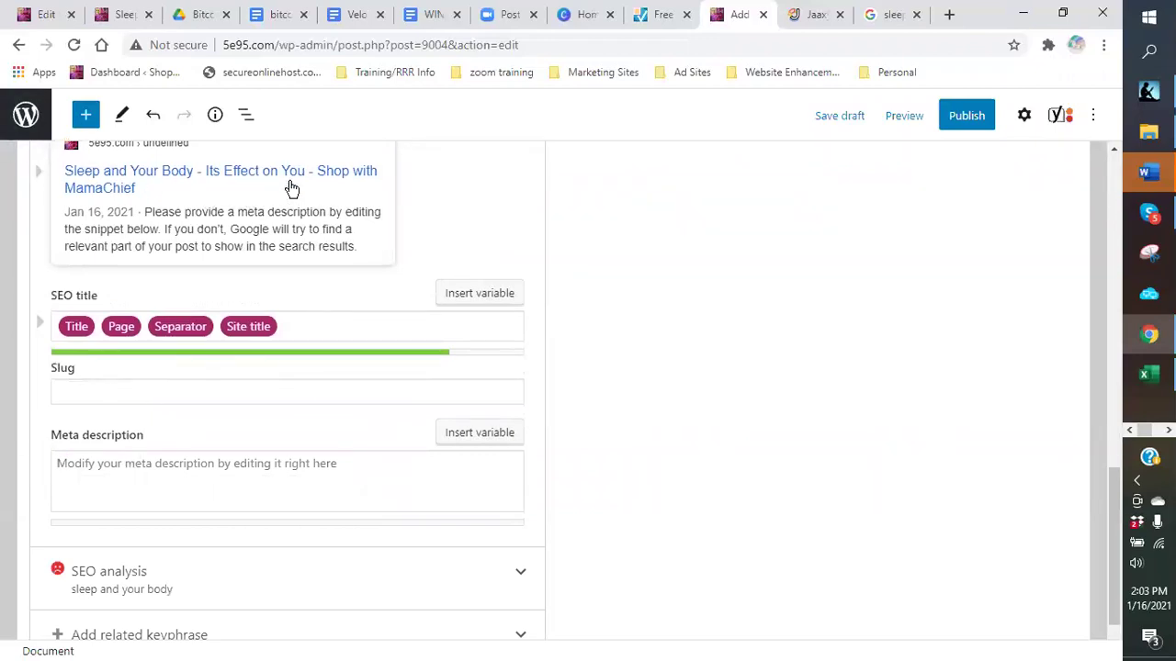
scroll(171, 328, up, 2)
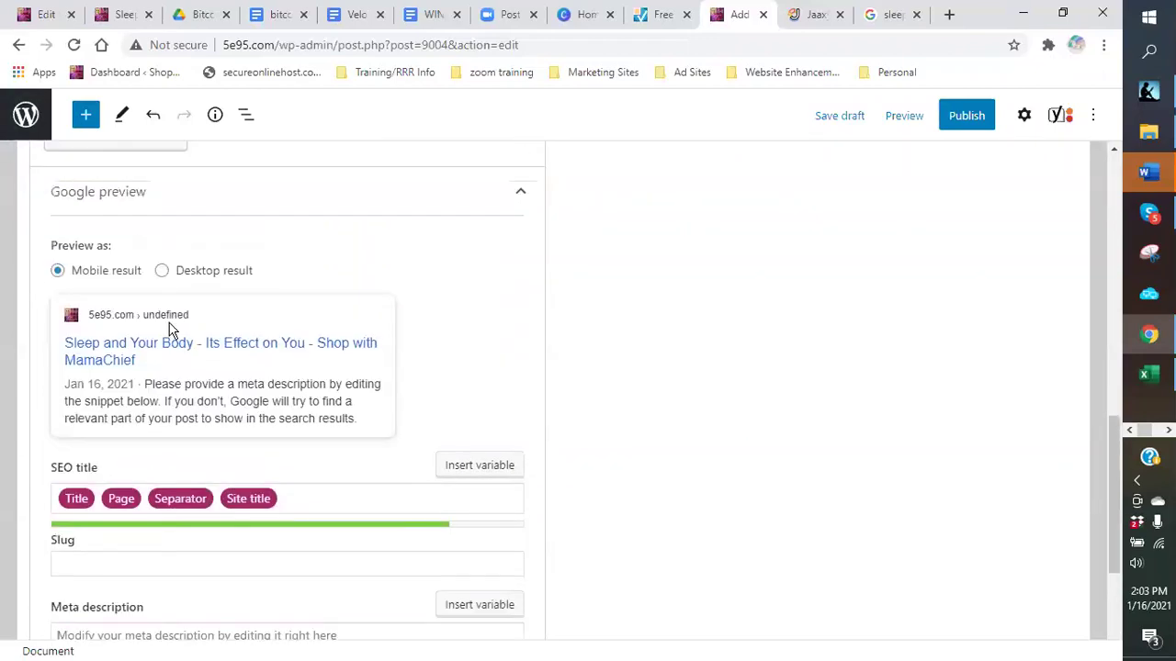
scroll(91, 216, up, 2)
scroll(138, 265, down, 2)
scroll(141, 263, up, 2)
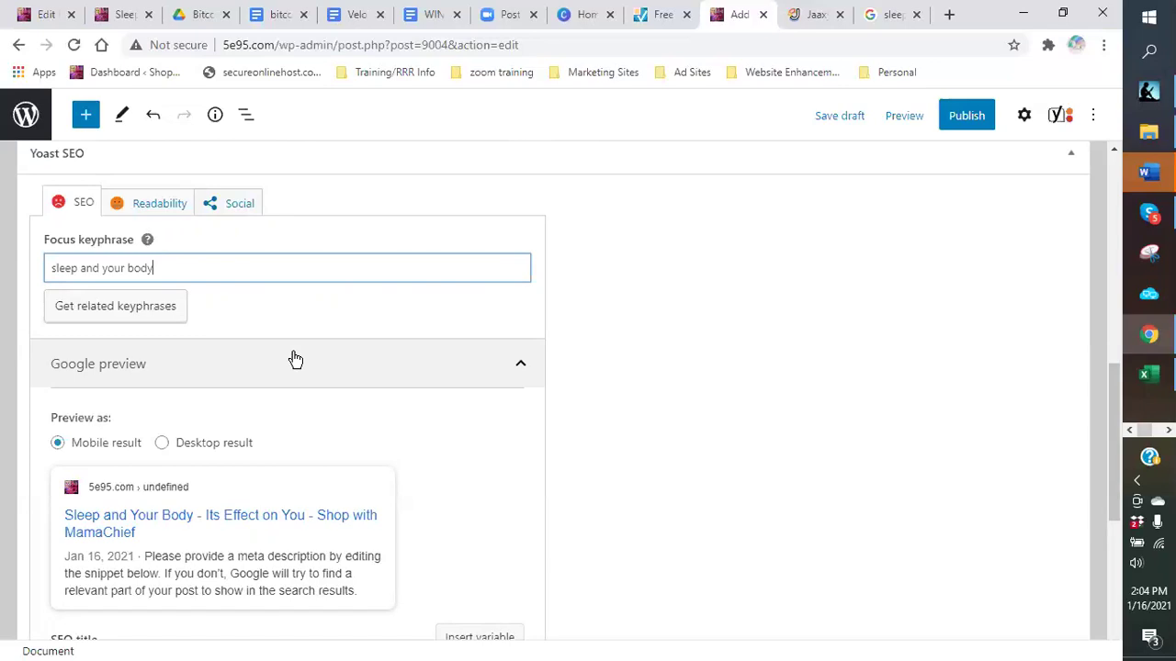
- Set the page's slug to "sleep and your body" in the Yoast Google preview settings
scroll(288, 359, down, 1)
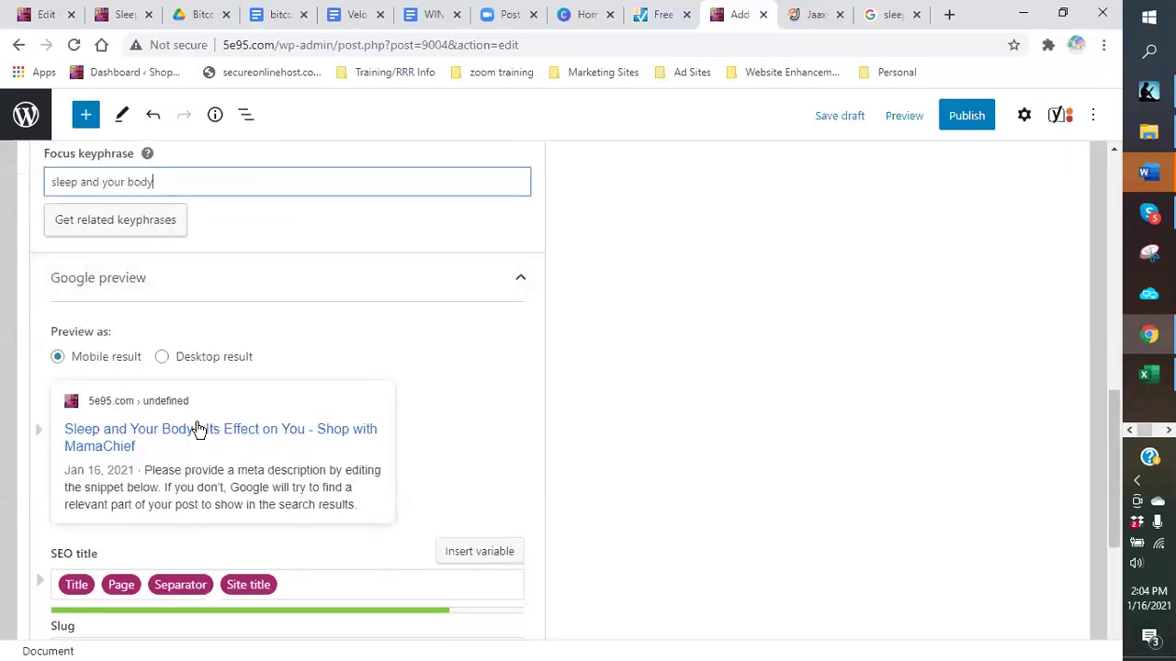
scroll(193, 430, down, 3)
click(138, 394)
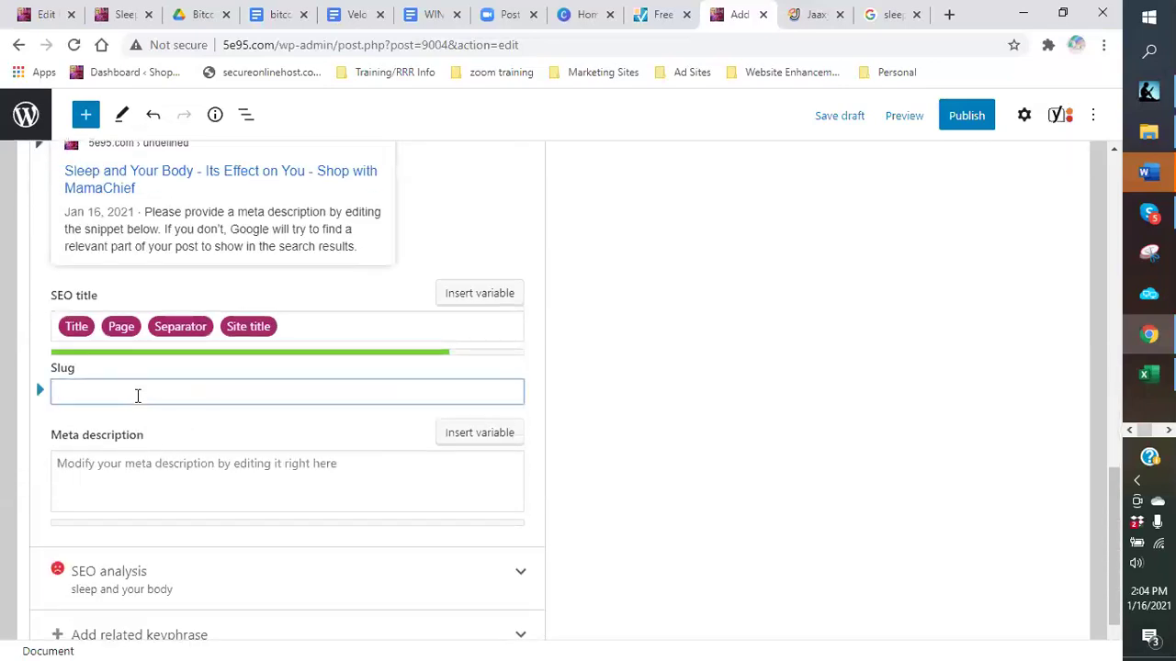
text(sleep and your body)
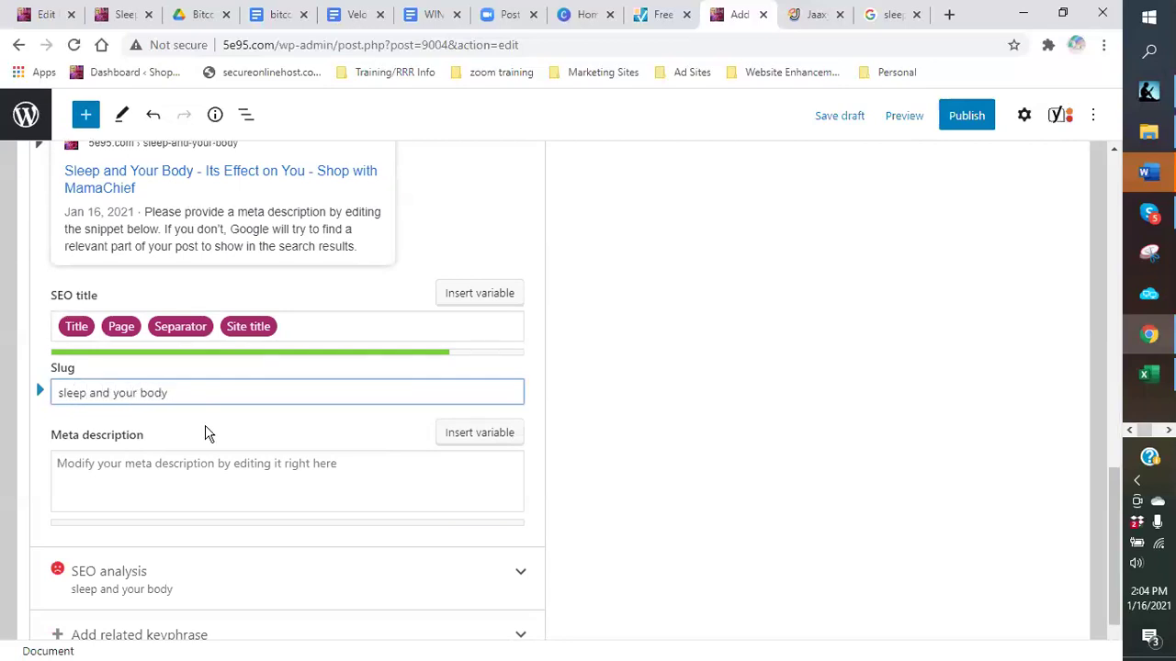
- Begin the meta description with "Sleep and your body is something that we all struggle with."
click(169, 466)
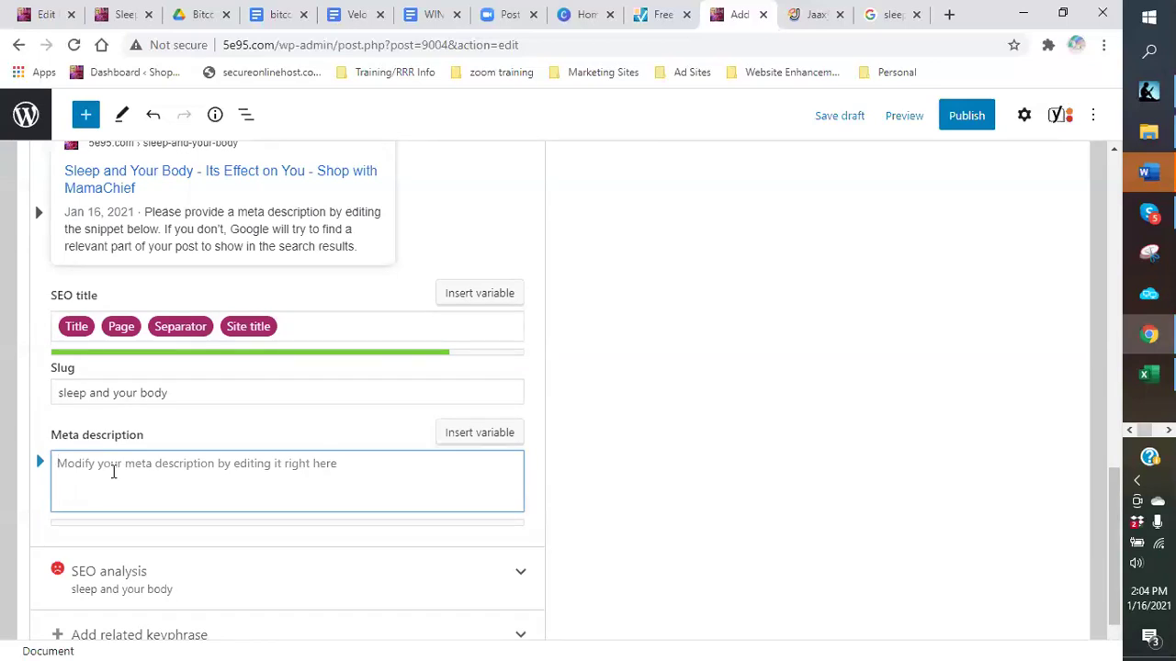
text(S)
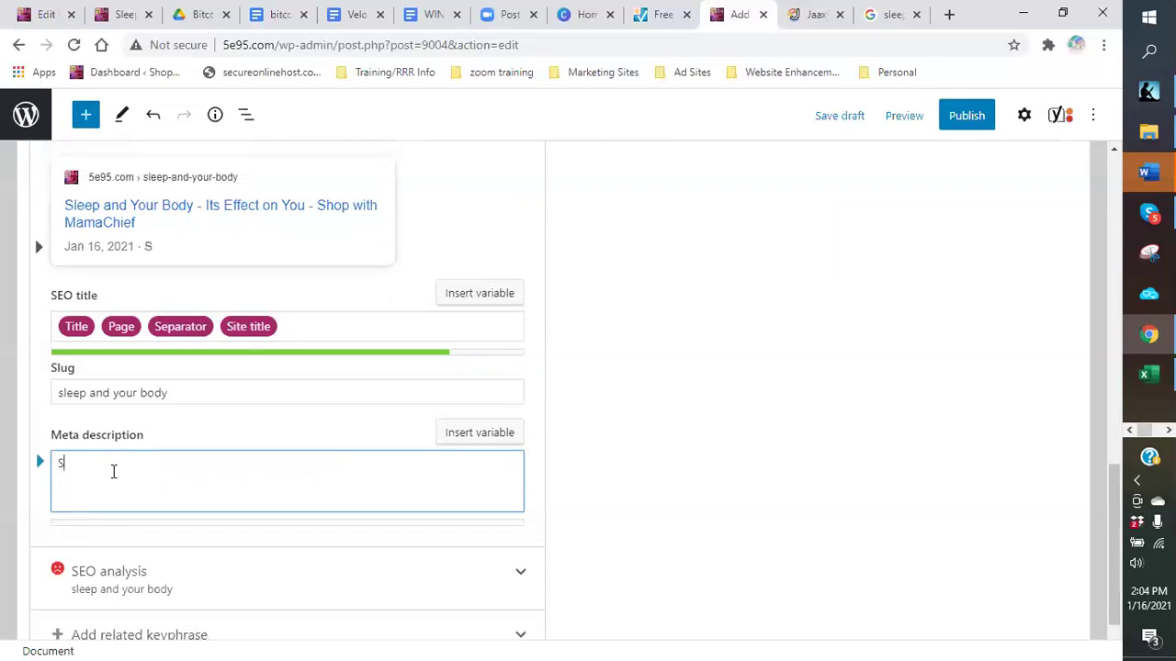
text(leep and y)
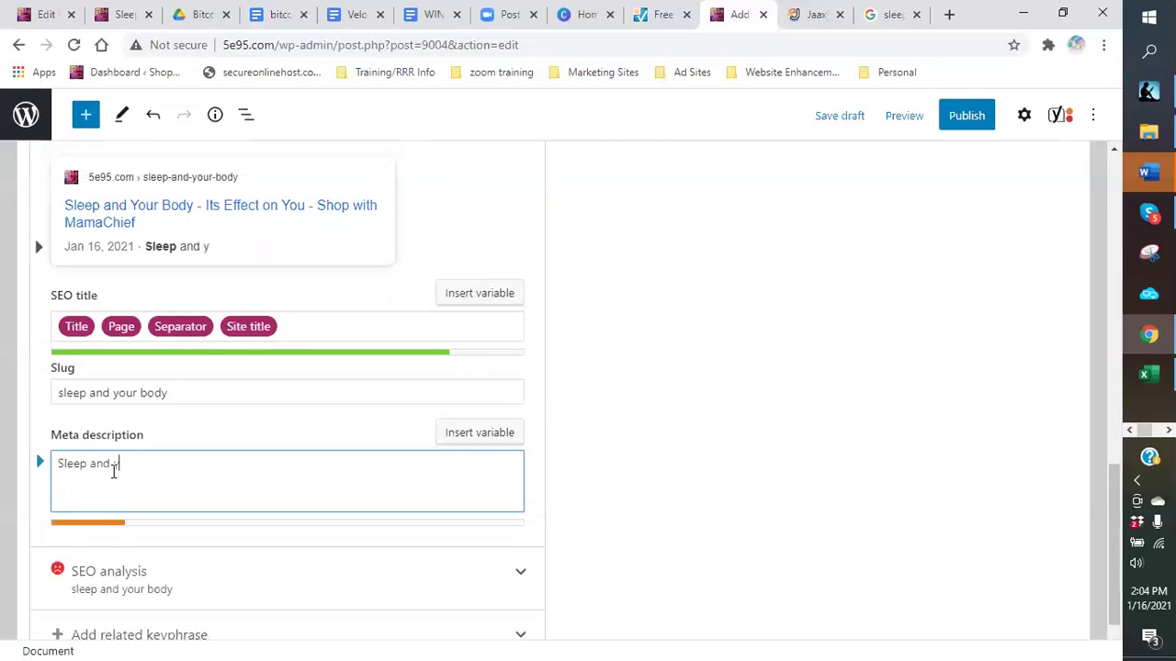
text(our body is something)
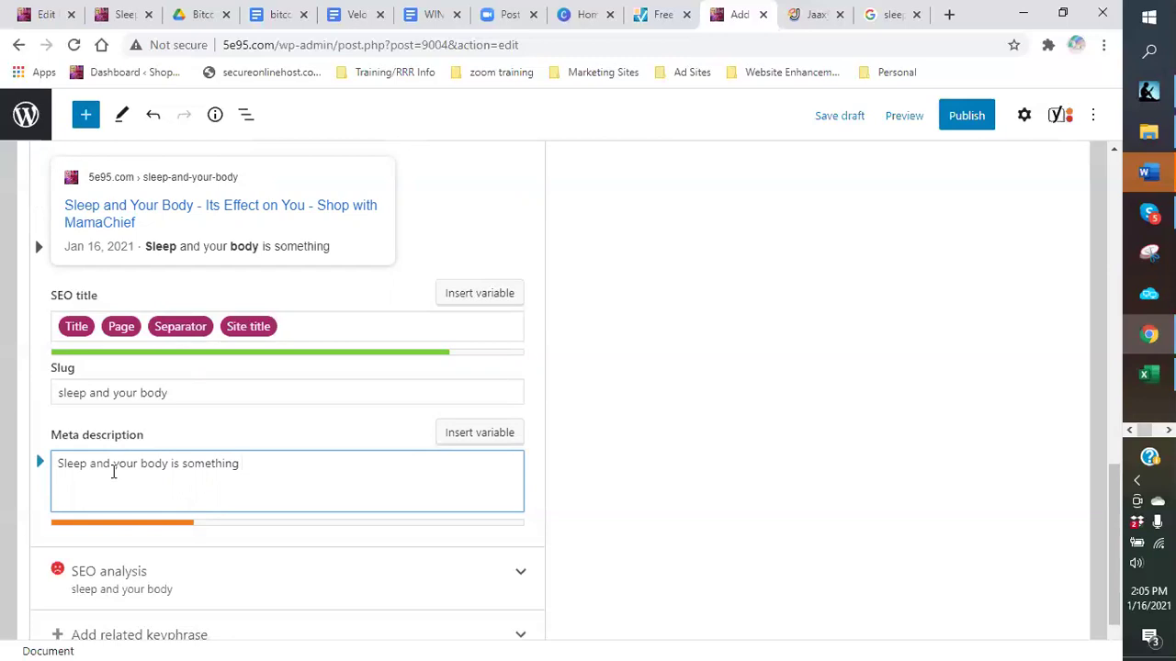
text(hat we al)
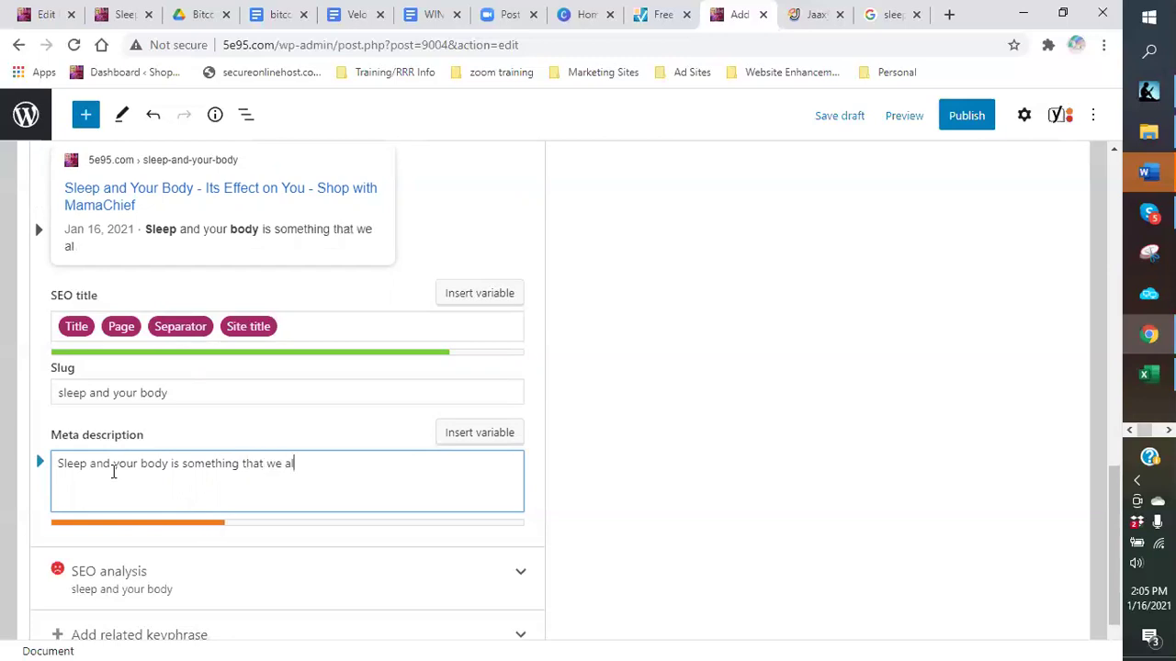
text(l struggle with. How)
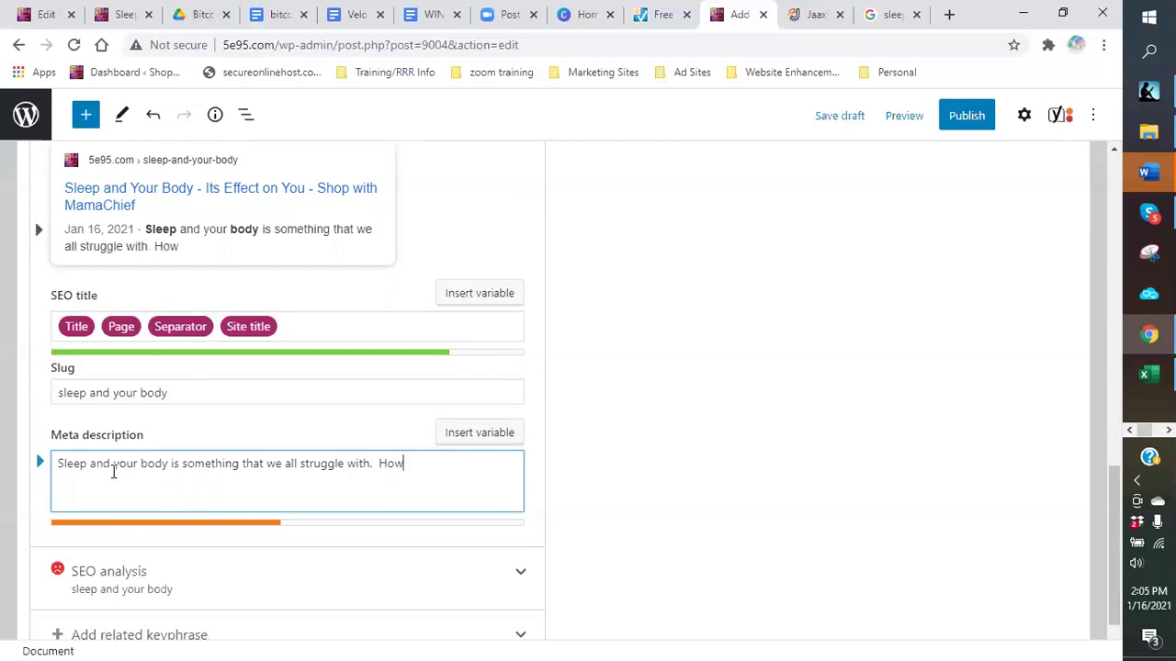
- Continue the meta description with "However, lack of sleep effects so many aspects of our life. I have the solution."
text(ever, slp)
key(BackSpace)
text(eo)
key(BackSpace)
key(BackSpace)
key(BackSpace)
key(BackSpace)
text(lack of sleep a)
text(ffe)
key(BackSpace)
key(BackSpace)
key(BackSpace)
key(BackSpace)
text(effects)
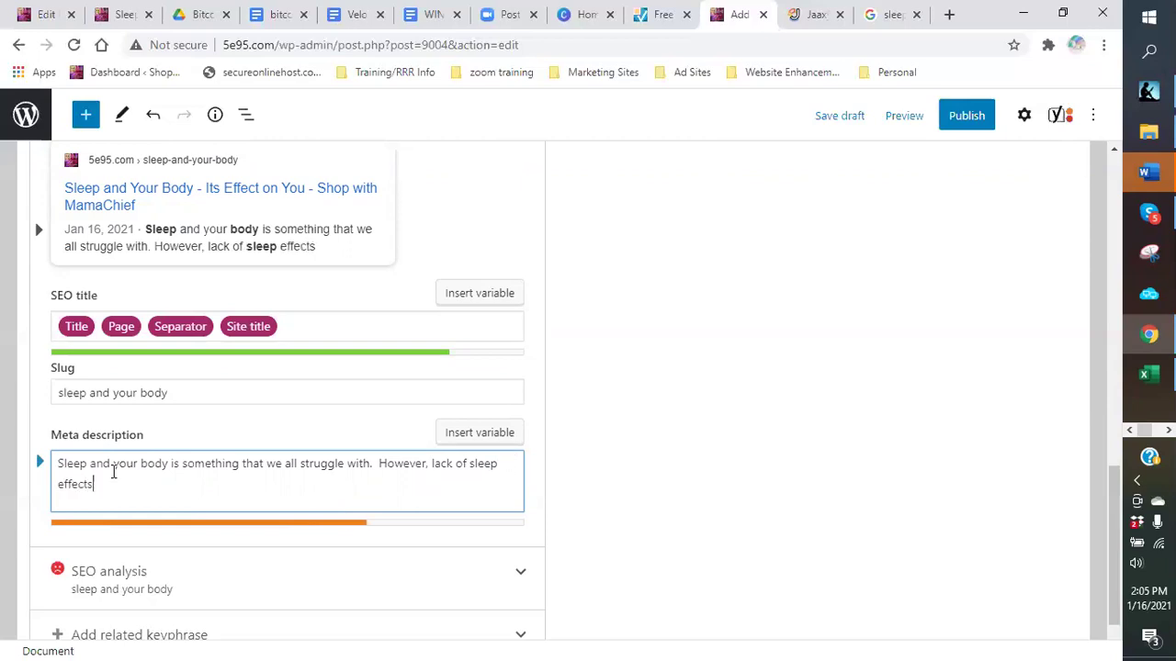
text( so many )
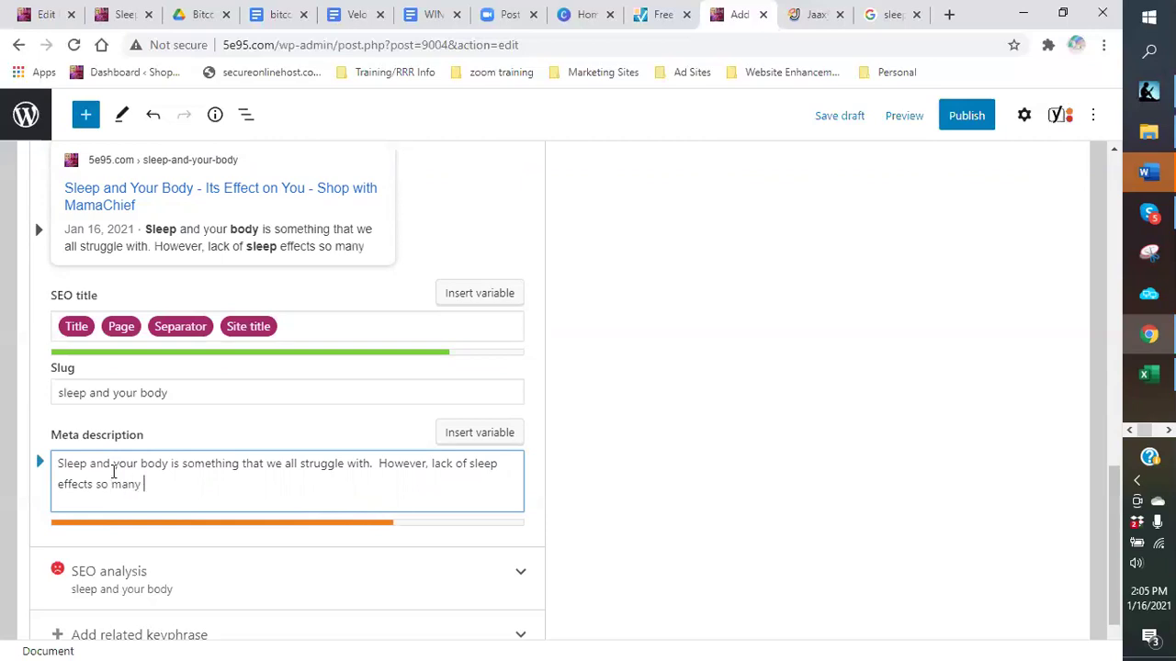
text(aspects of o)
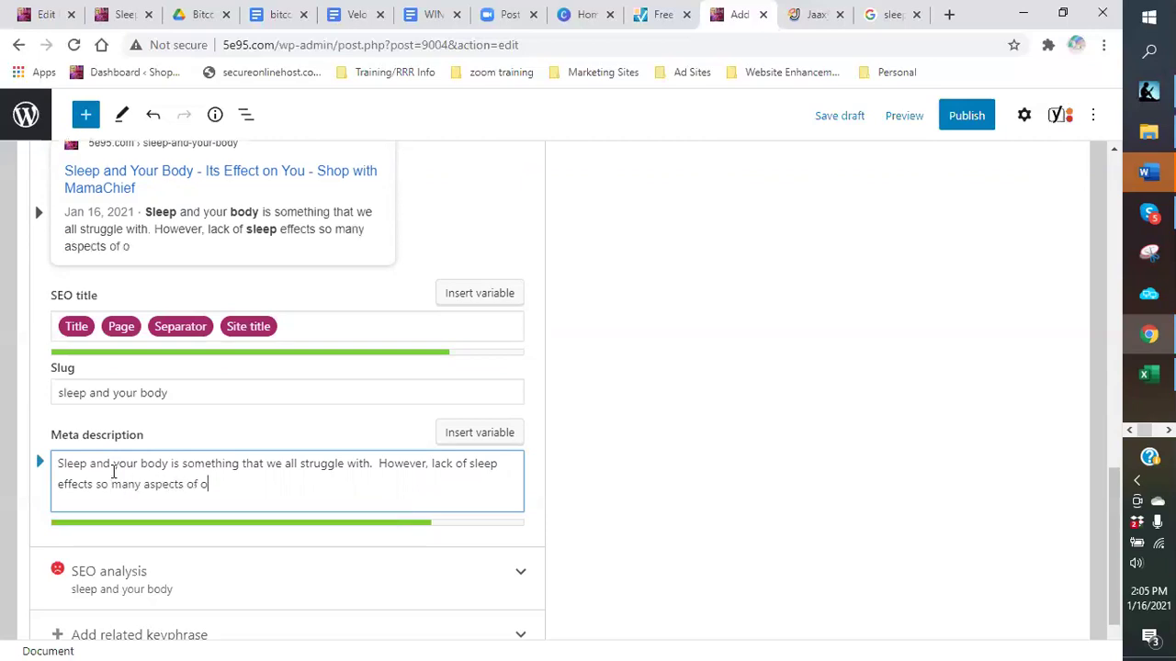
text(ur life.  I have the)
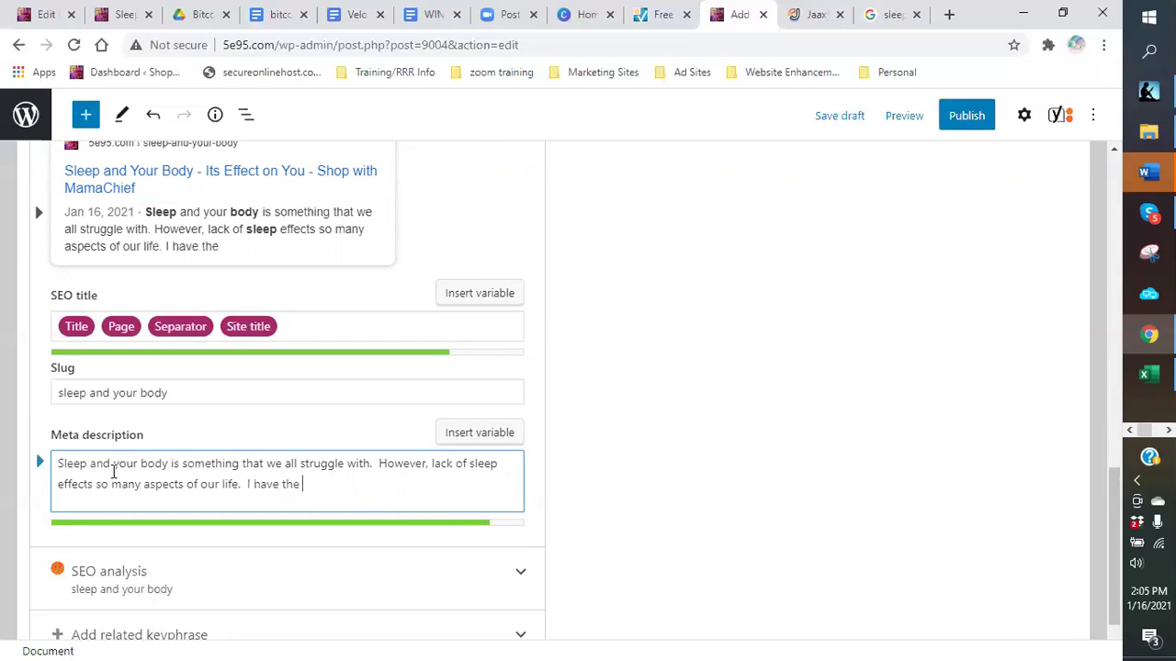
text( solution)
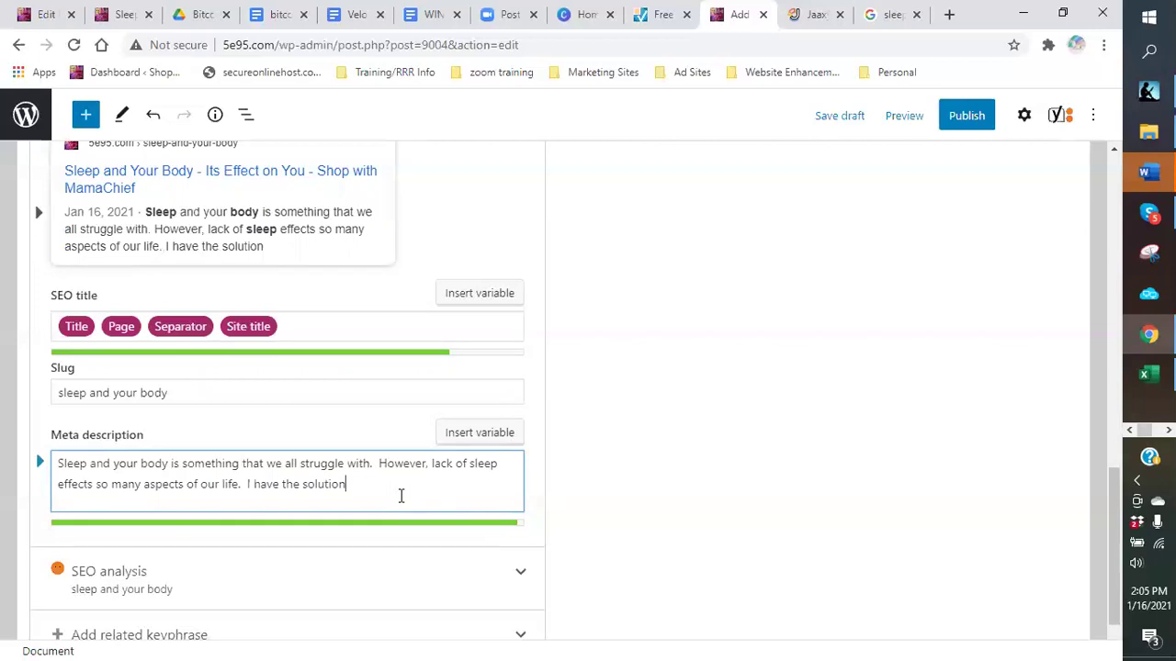
text(.)
- Check that the page title, subheadings, focus keyphrase, slug and meta description use the same keyword
scroll(346, 379, up, 4)
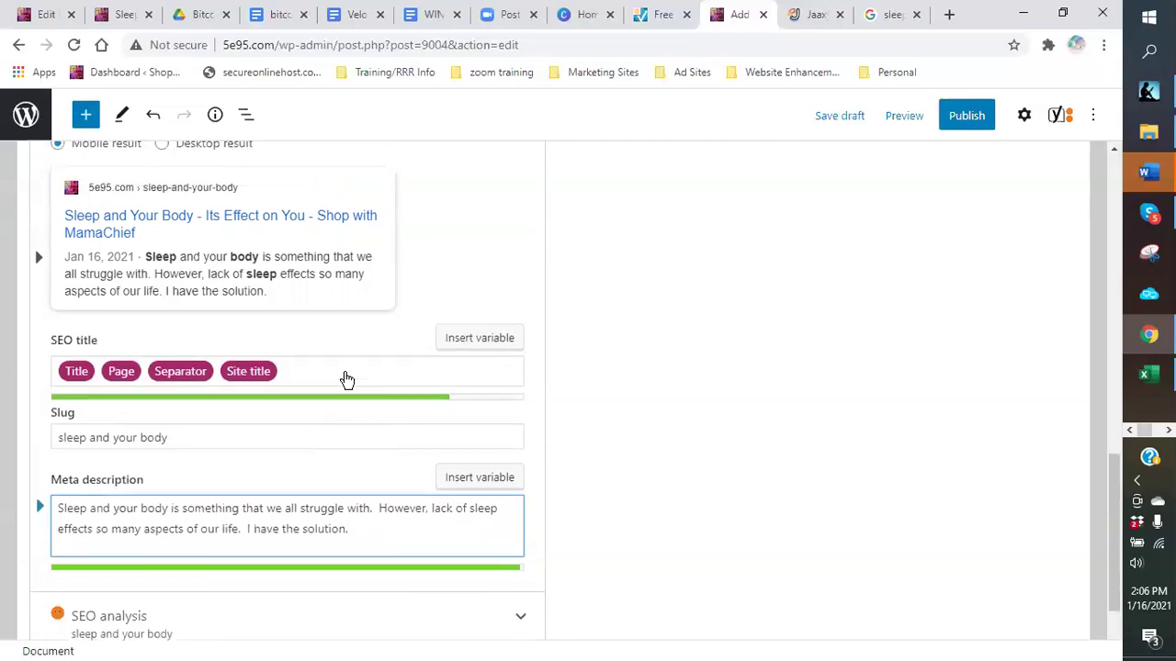
scroll(473, 318, up, 3)
scroll(380, 343, up, 1)
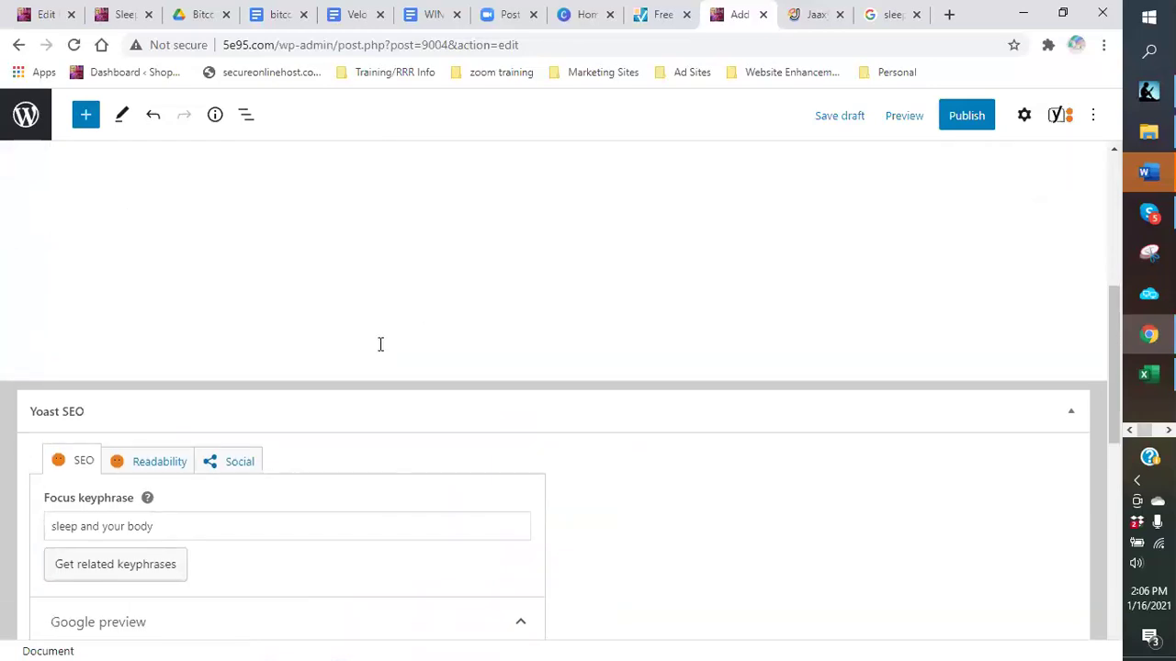
scroll(373, 347, up, 5)
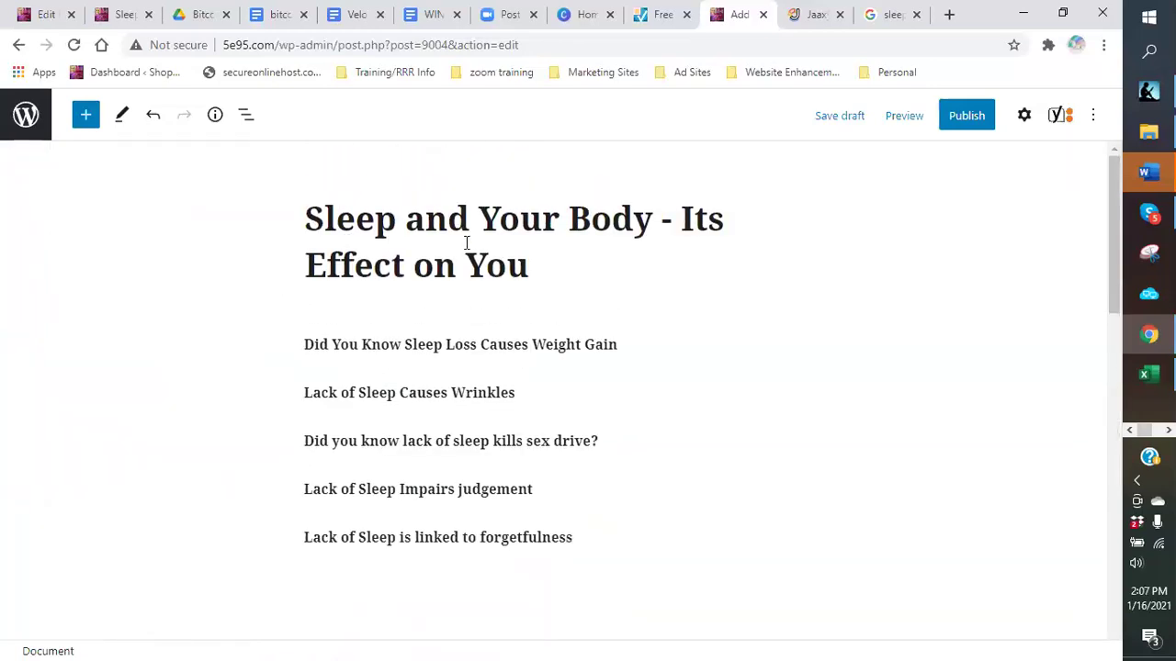
scroll(371, 264, down, 1)
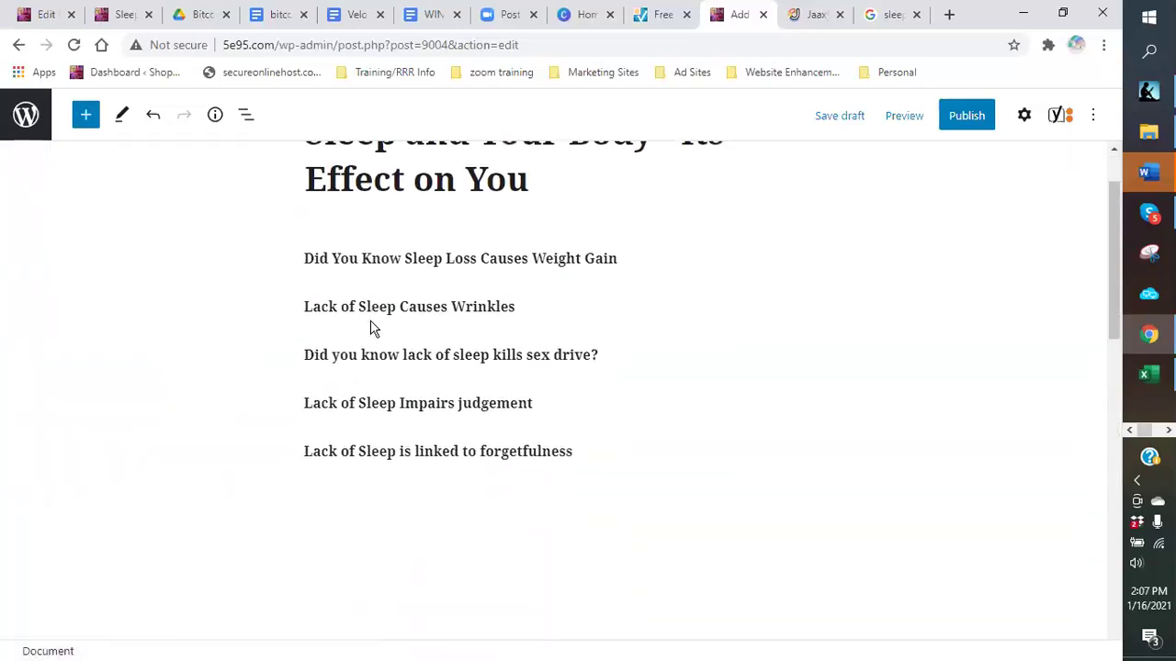
scroll(373, 328, down, 6)
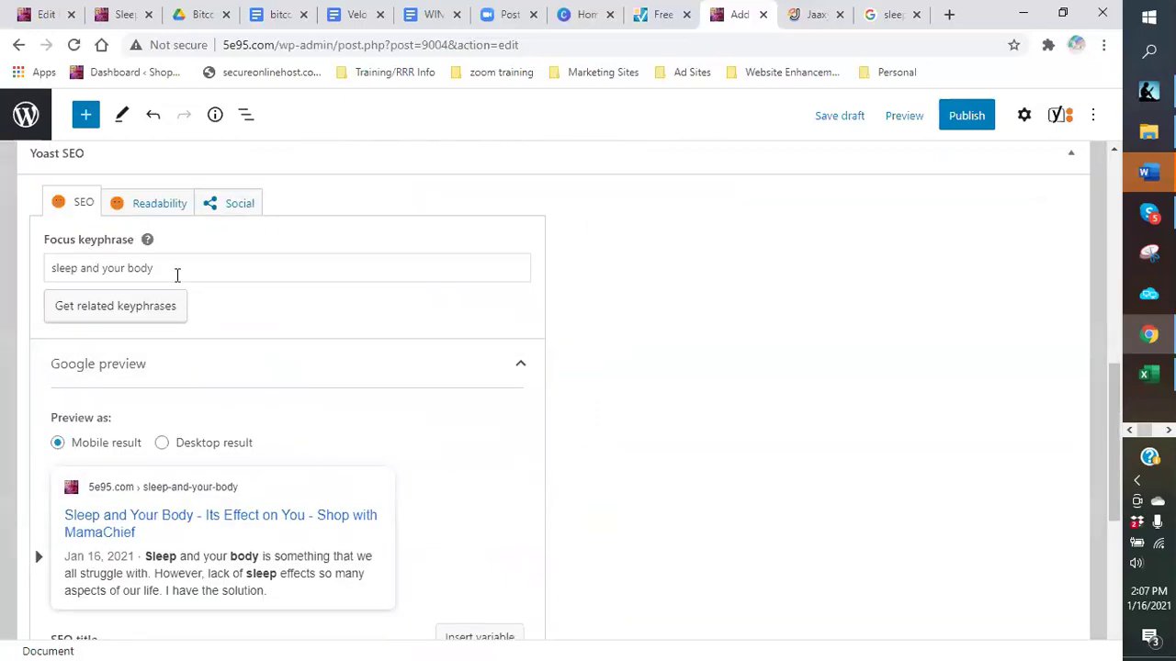
scroll(177, 275, down, 4)
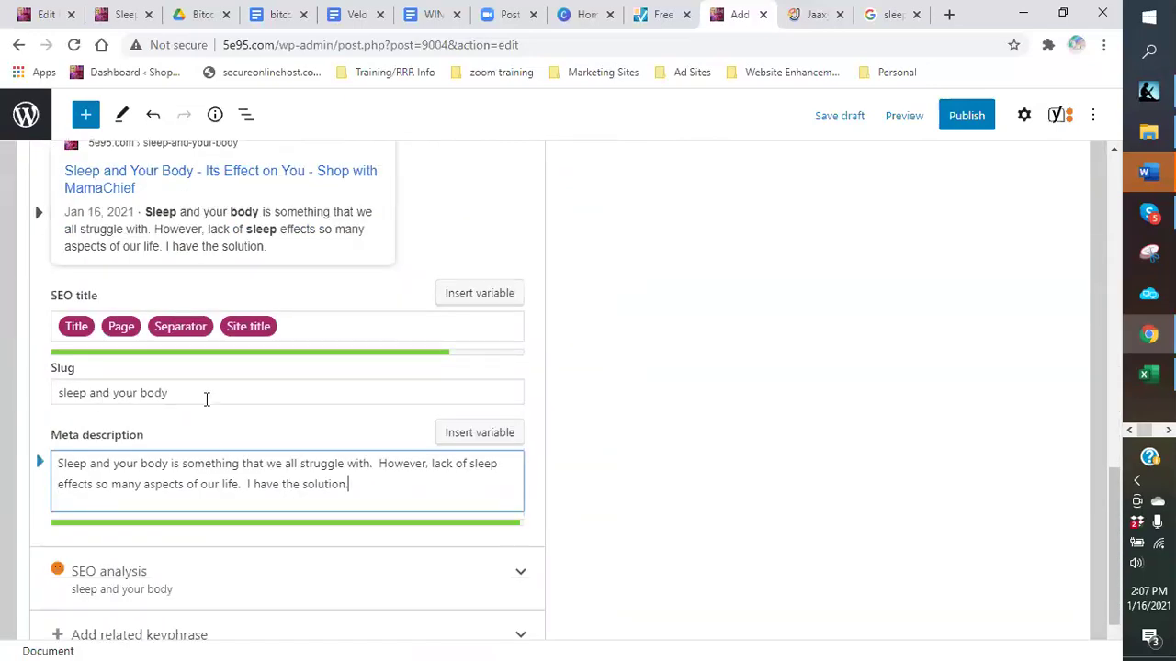
scroll(744, 230, up, 4)
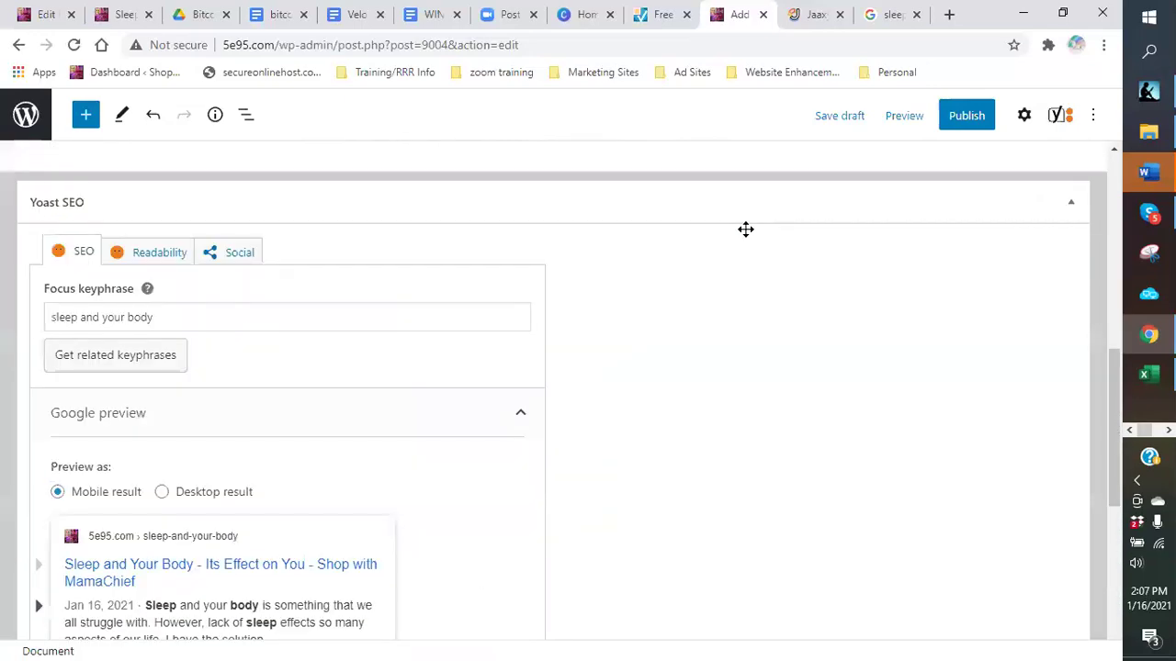
click(818, 124)
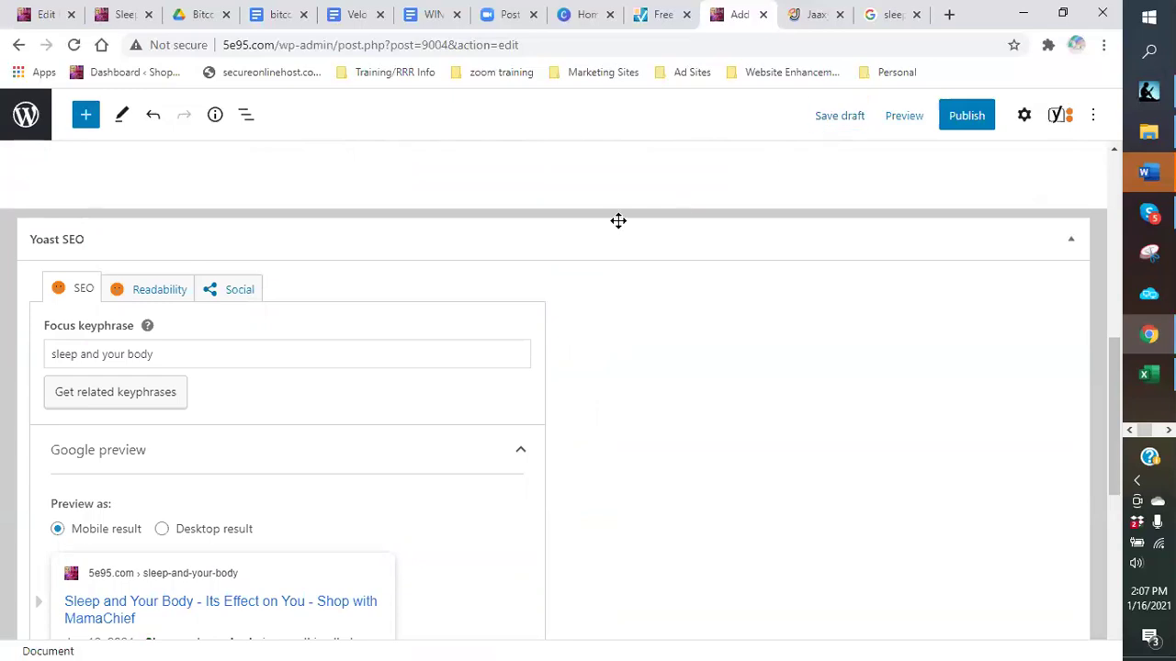
scroll(516, 231, up, 10)
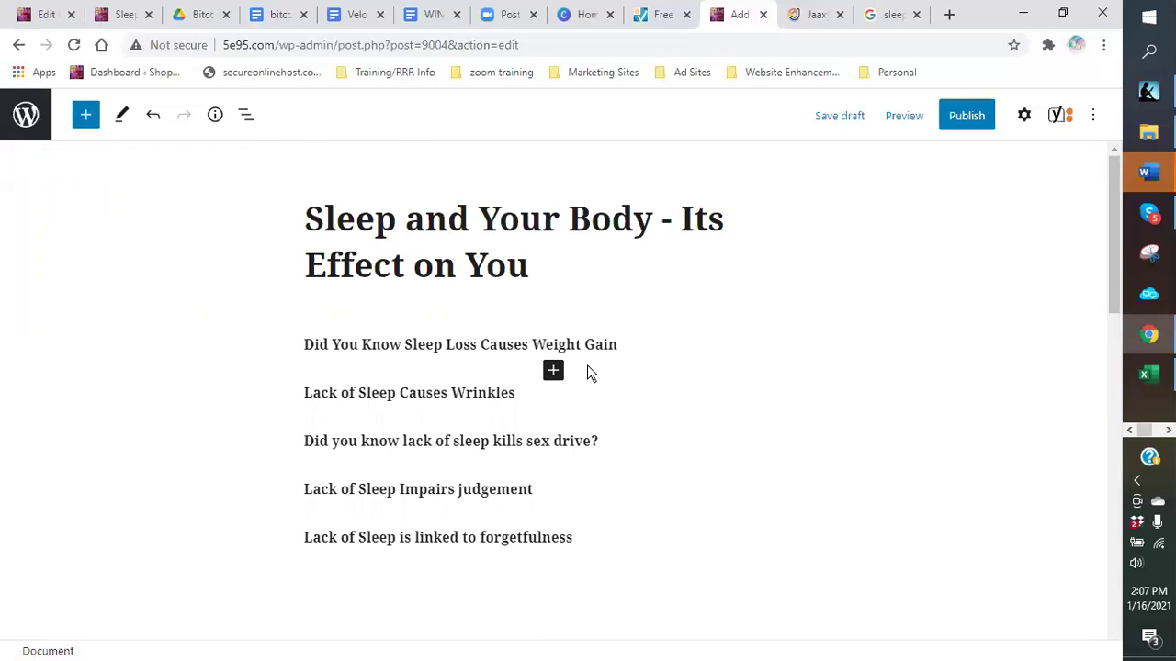
- Close the Jaaxy tab and open a new browser tab
click(830, 16)
click(837, 14)
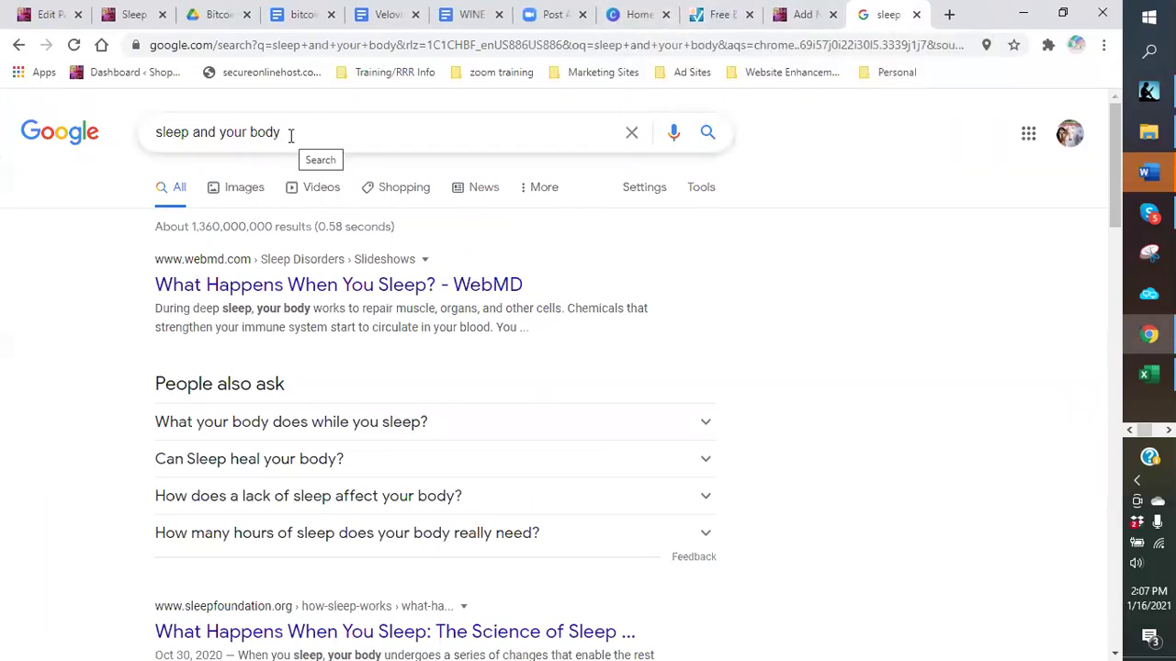
click(949, 14)
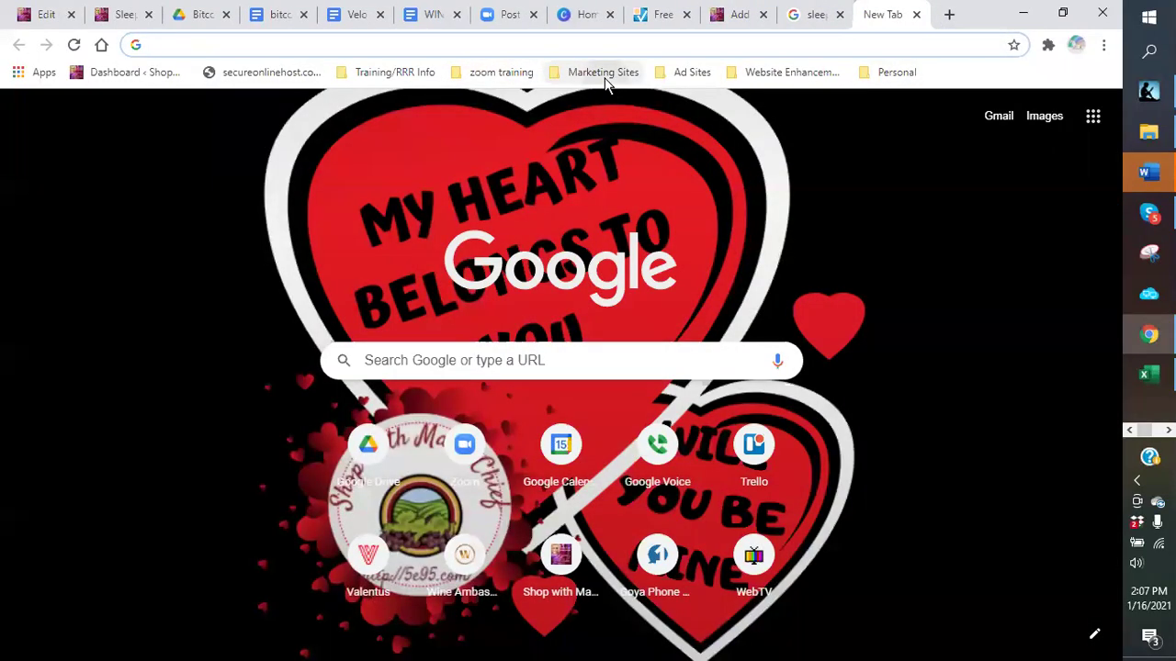
- Open the bookmarked Velovita dashboard and go from its commissions notice to the wallet transactions
click(604, 73)
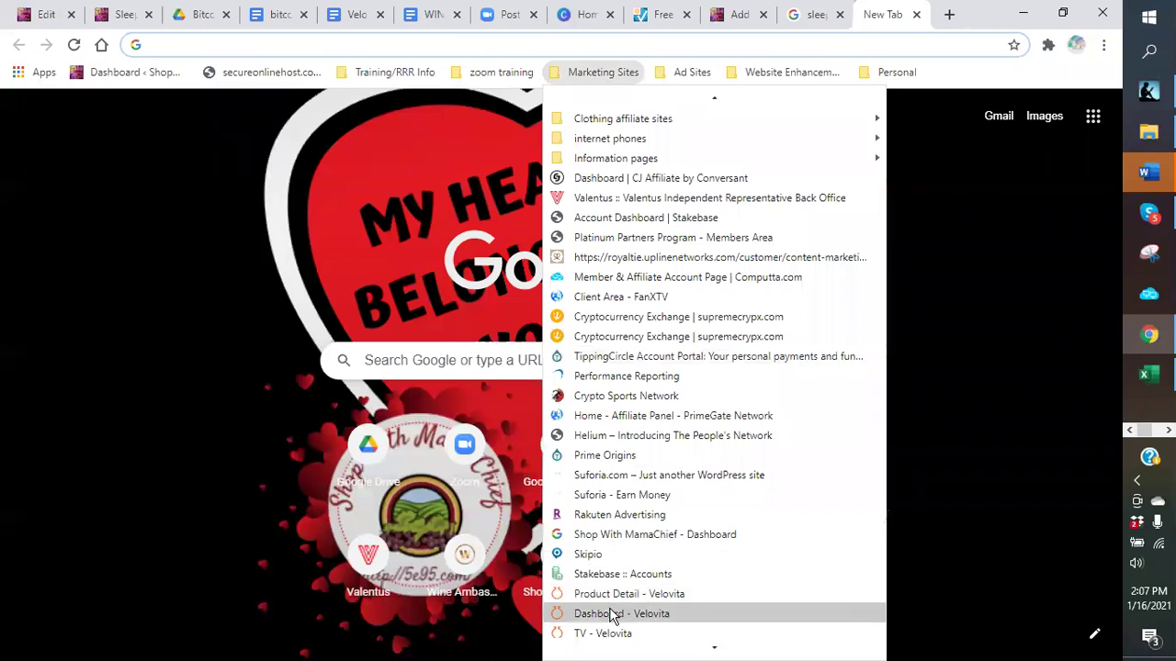
click(614, 613)
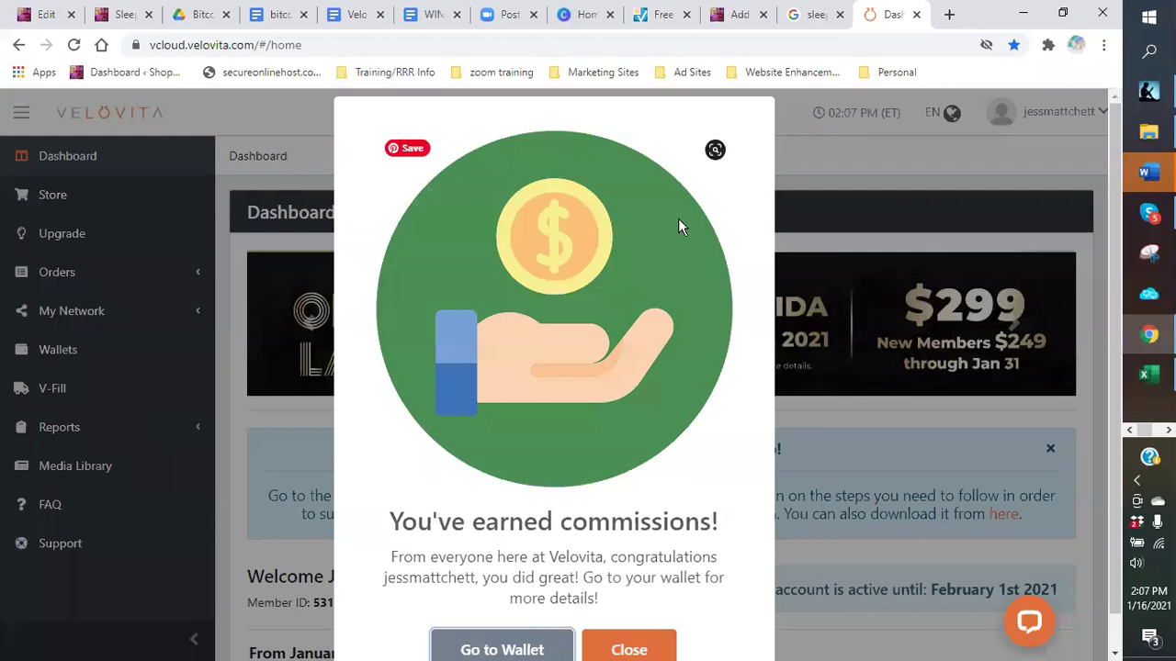
scroll(678, 227, down, 1)
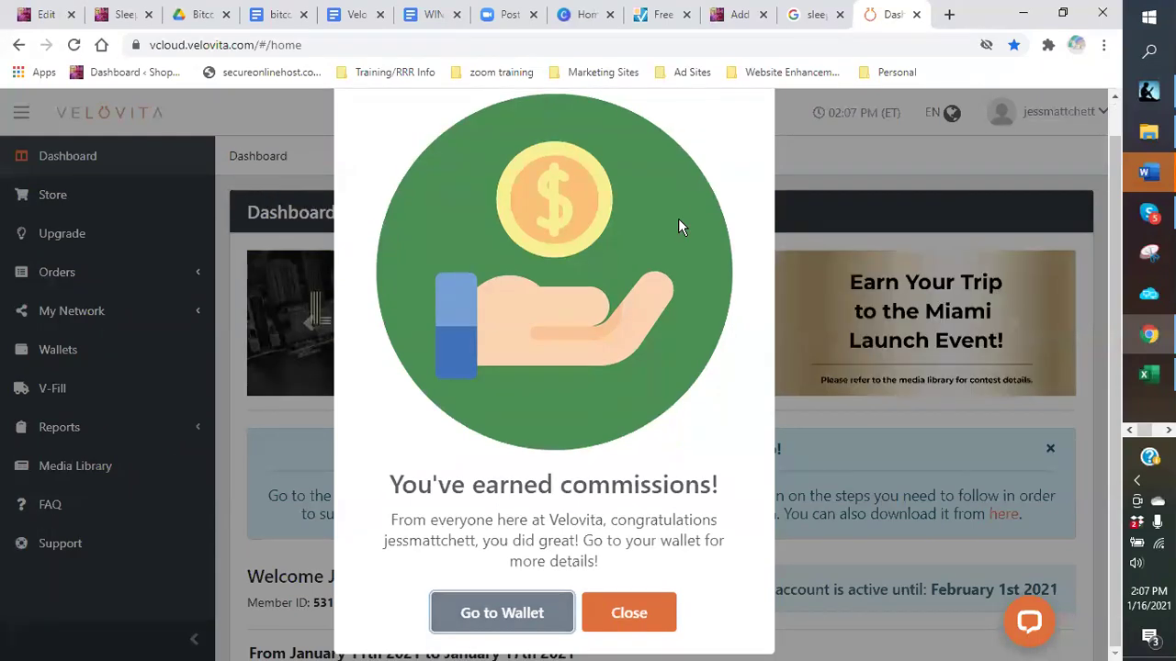
click(502, 613)
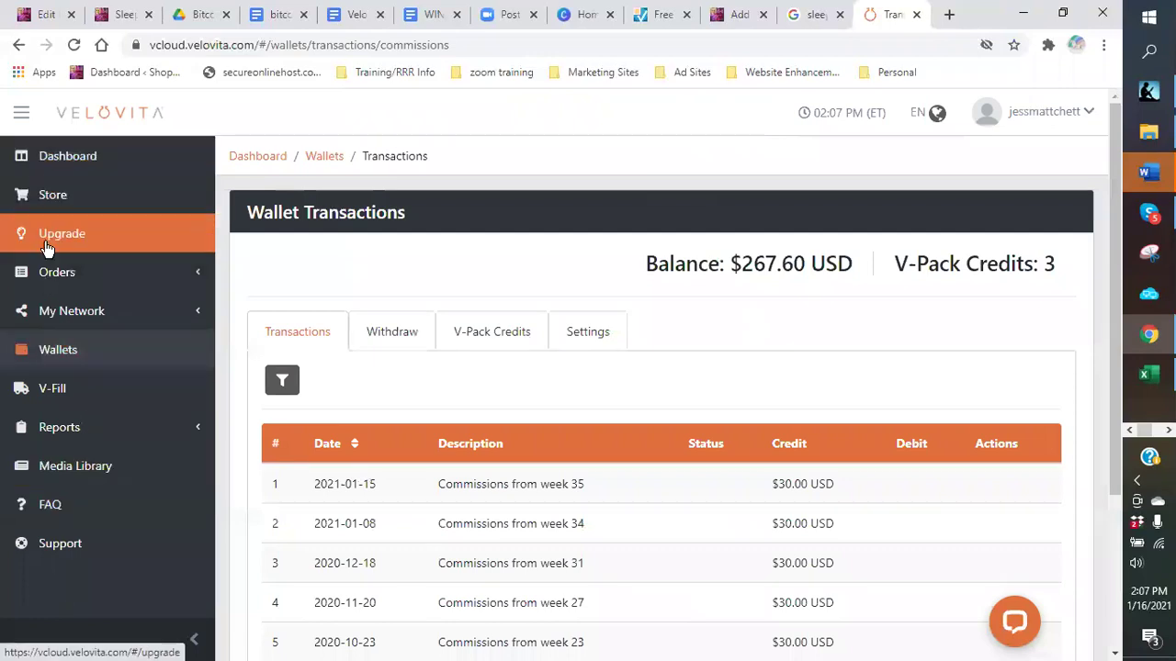
- Open the Velovita store, look through its product listings, and go to the site's Products page from the footer
click(48, 199)
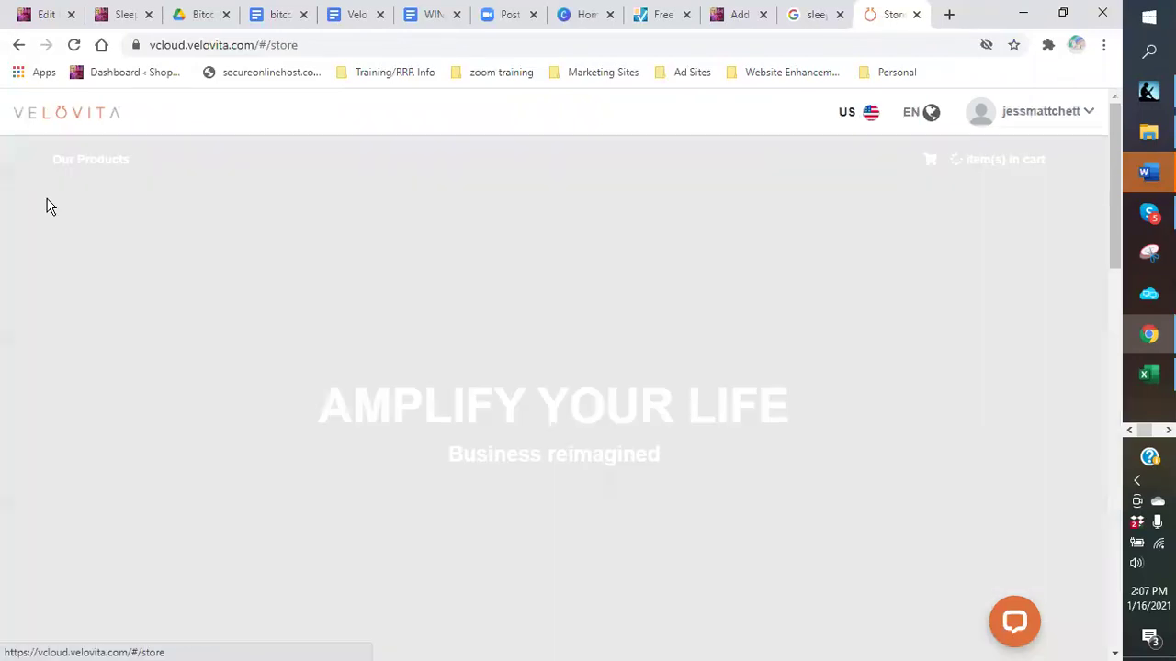
scroll(515, 330, down, 10)
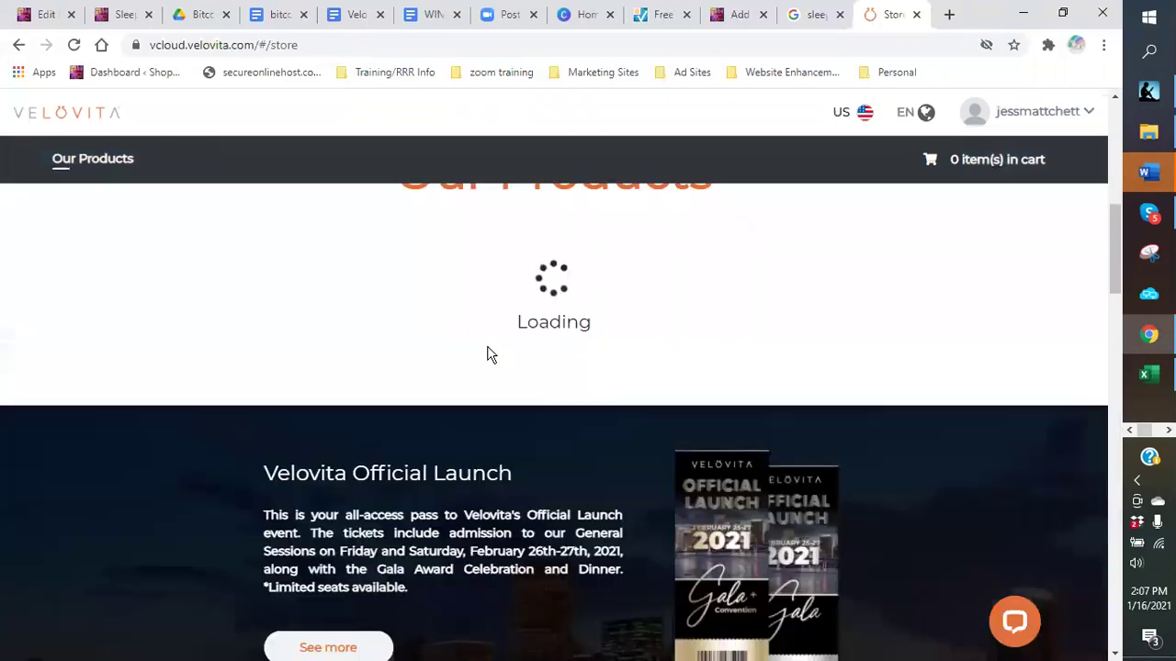
scroll(488, 349, down, 15)
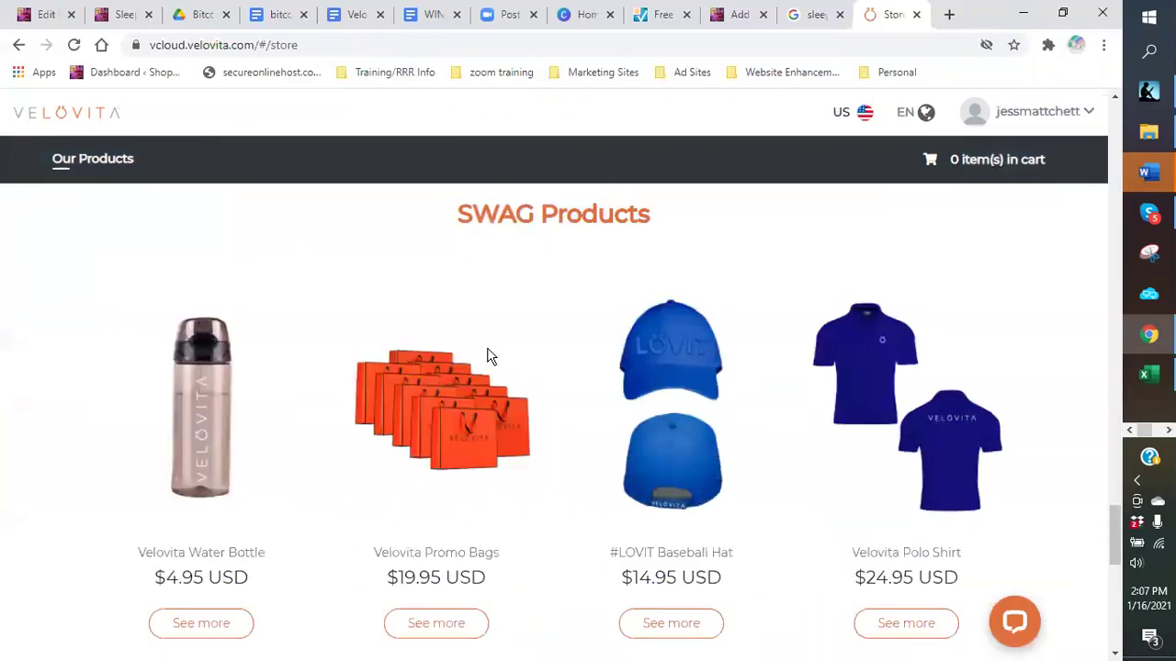
scroll(488, 350, down, 3)
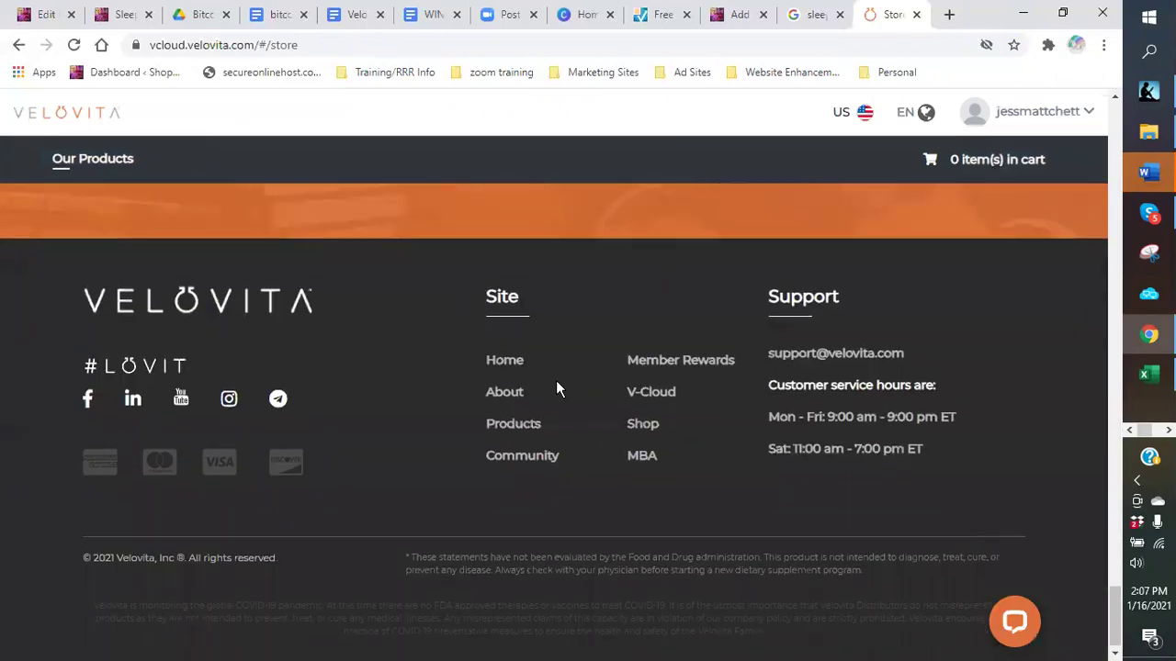
click(527, 427)
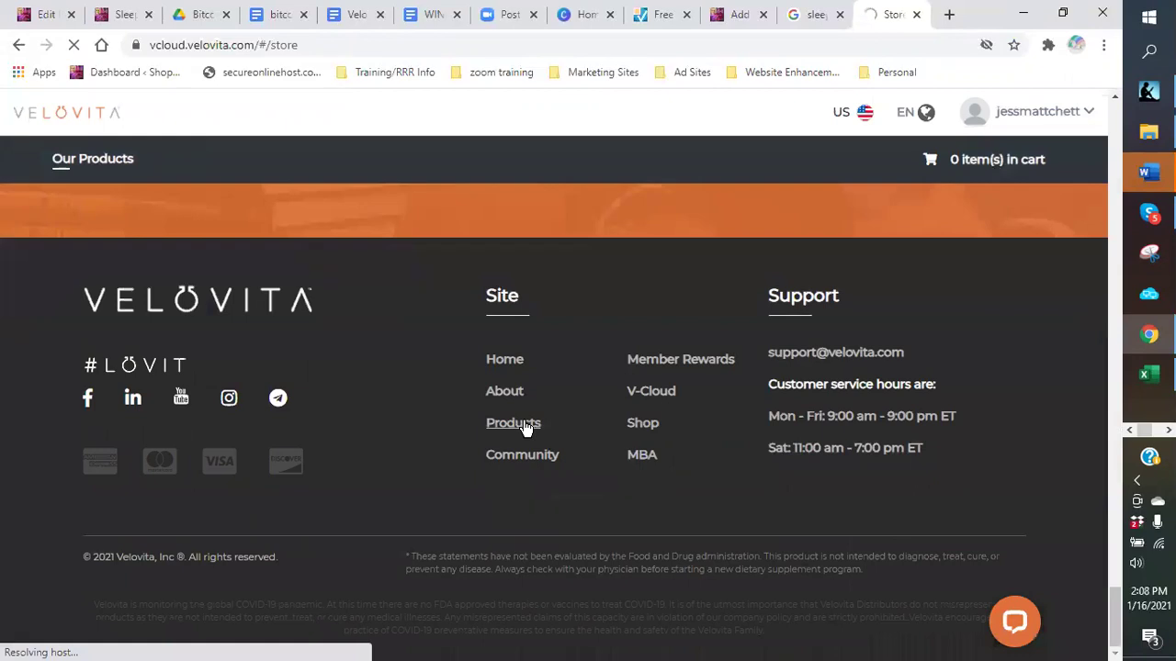